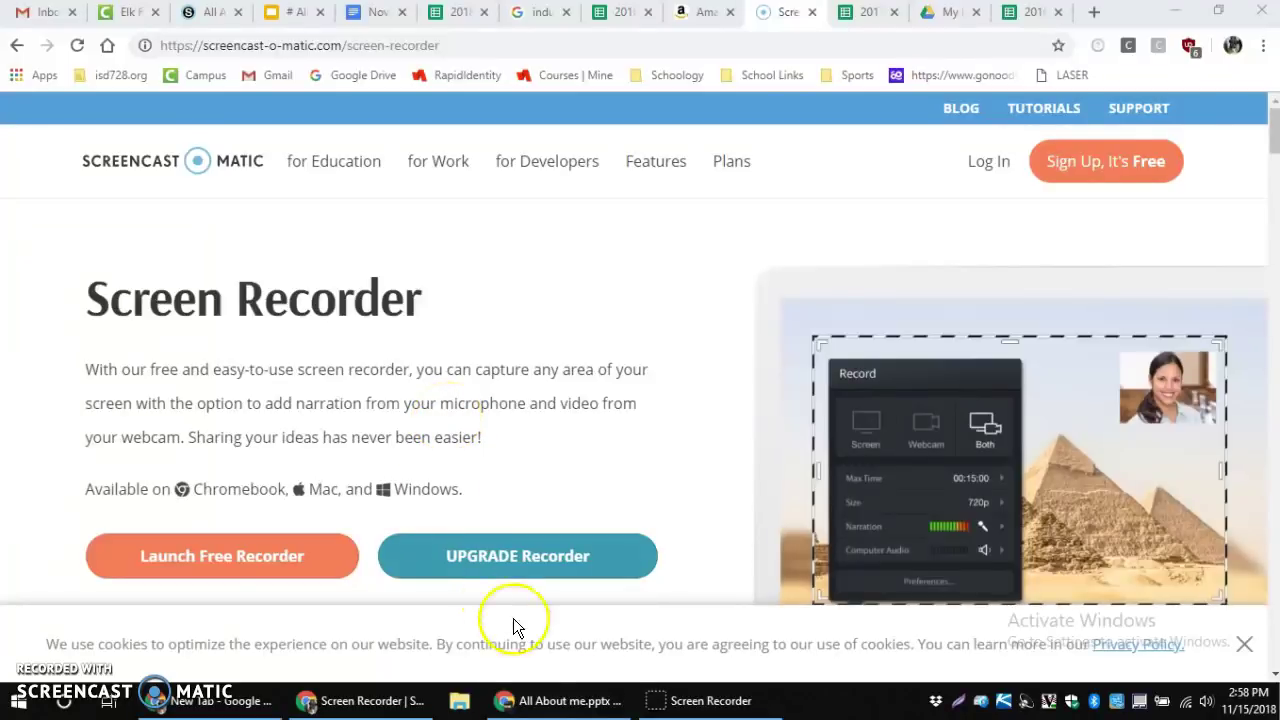
Launch SketchUp Pro 2017 from the Start menu and begin a new model from the Woodworking - Inches template
{"action": "mouse_move", "coordinate": [601, 700]}
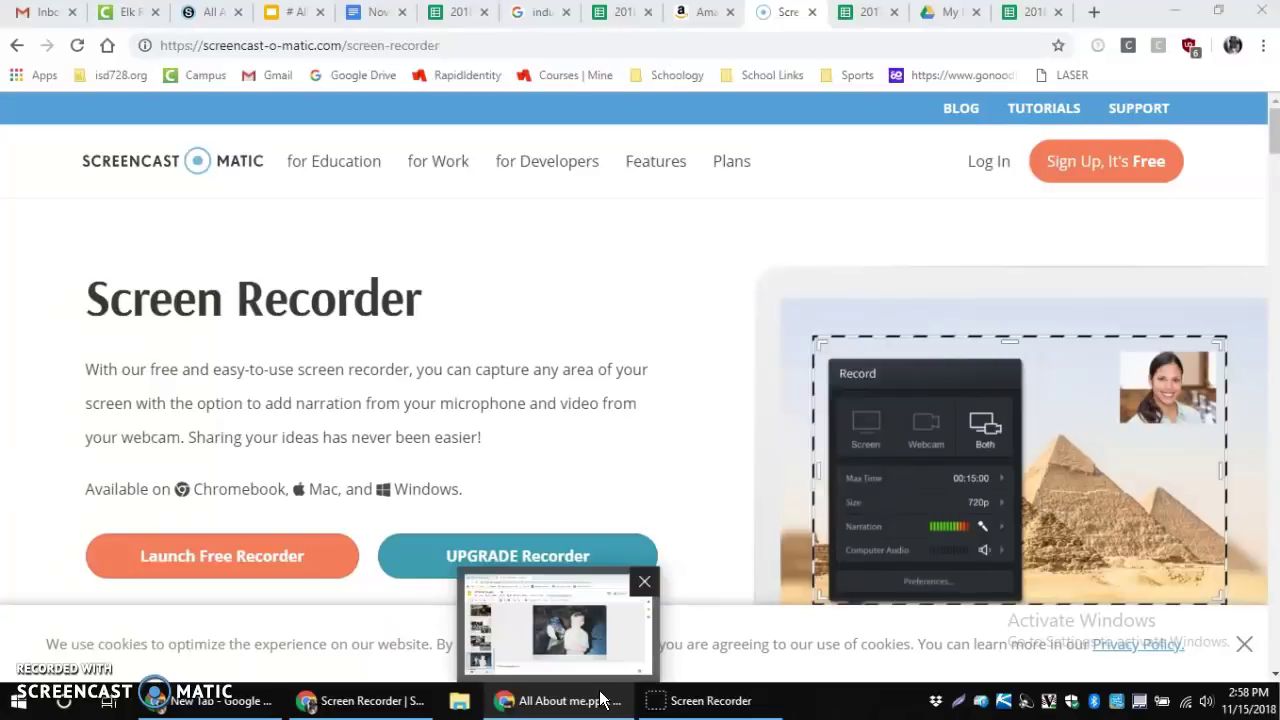
{"action": "left_click", "coordinate": [17, 703]}
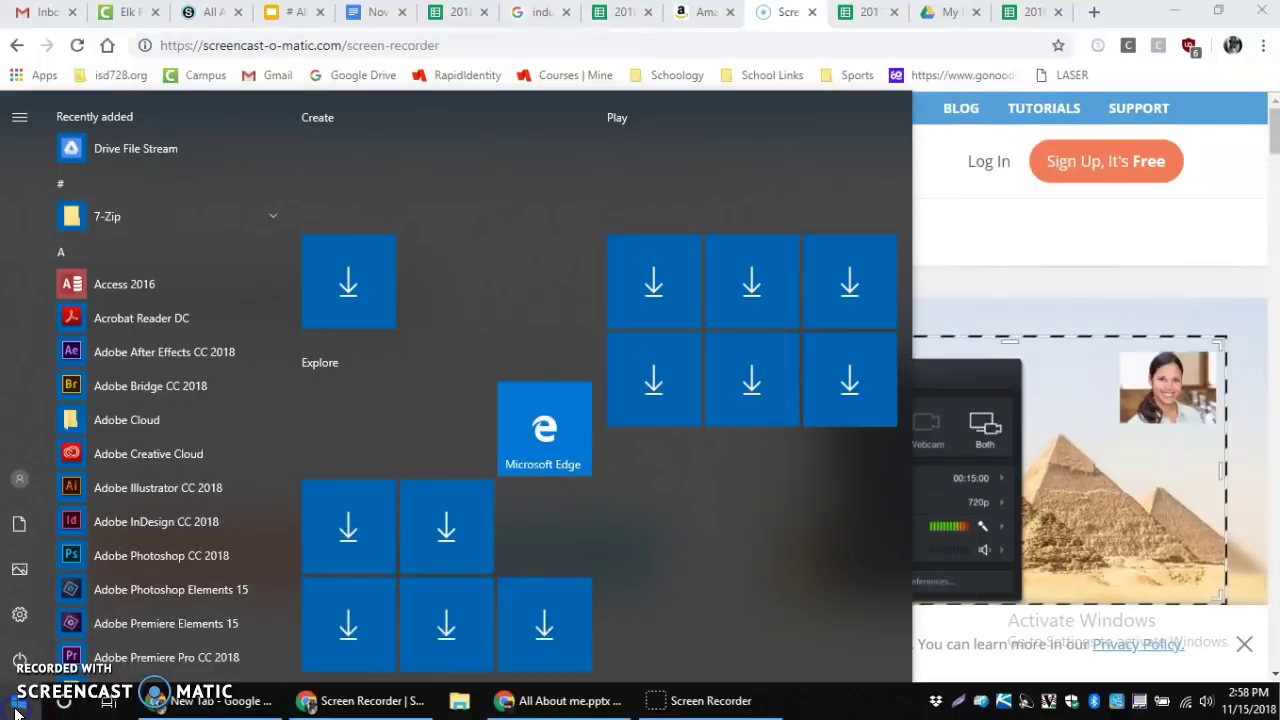
{"action": "type", "text": "sk"}
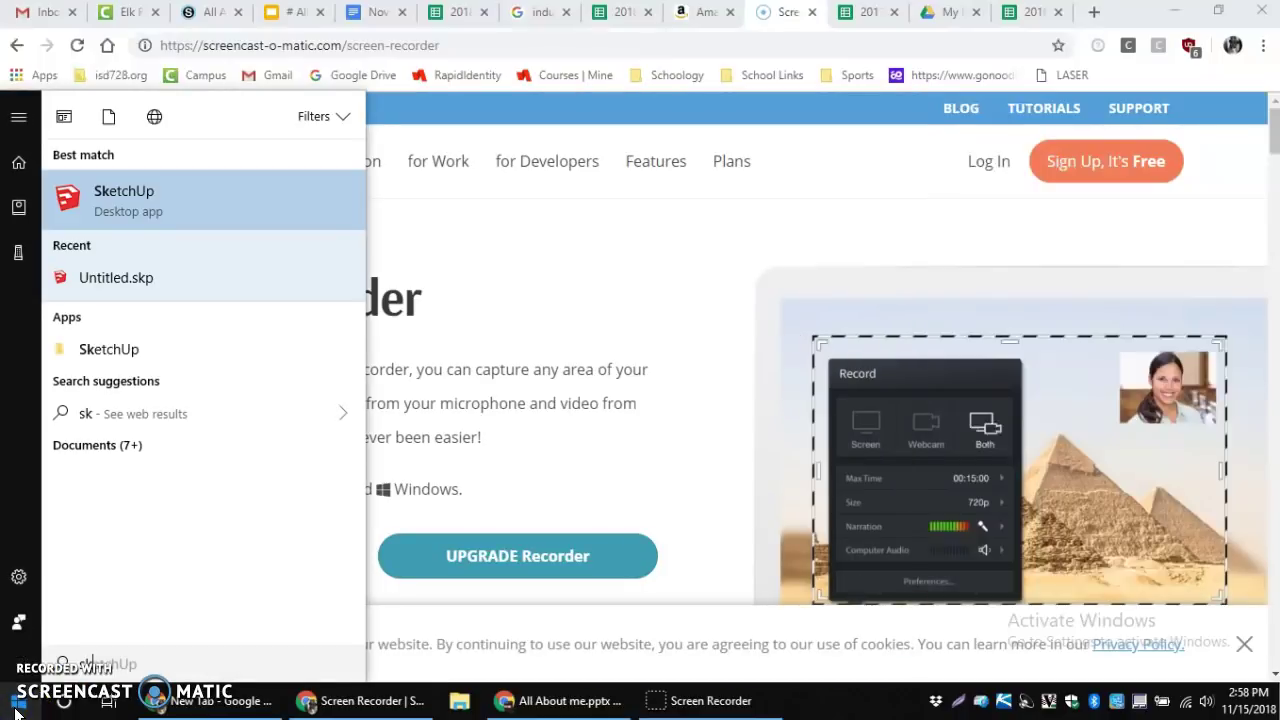
{"action": "left_click", "coordinate": [162, 218]}
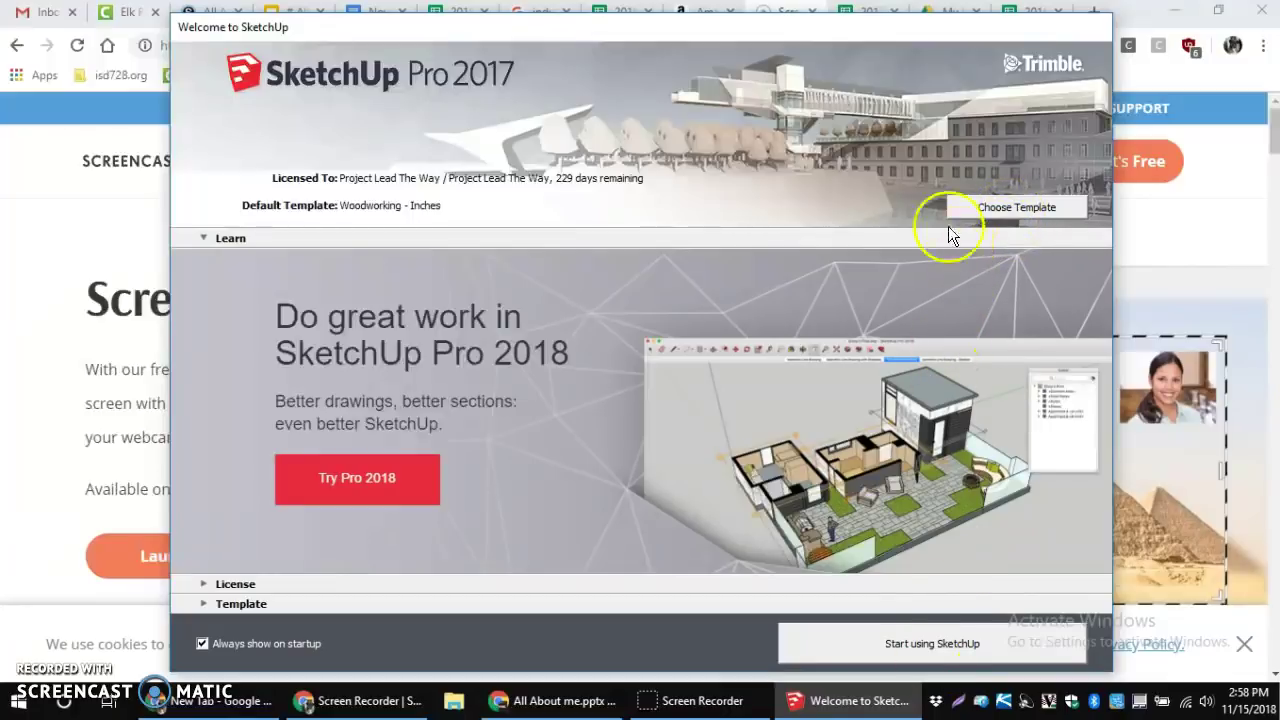
{"action": "left_click", "coordinate": [966, 204]}
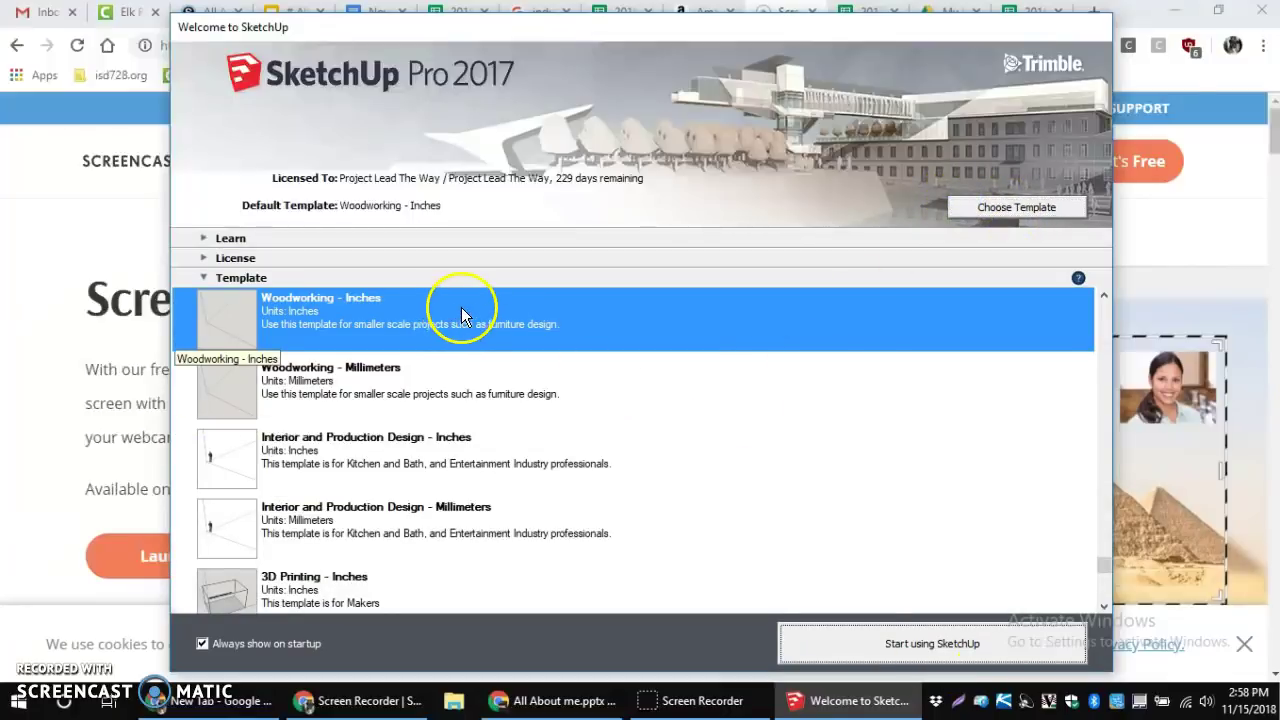
{"action": "left_click", "coordinate": [889, 642]}
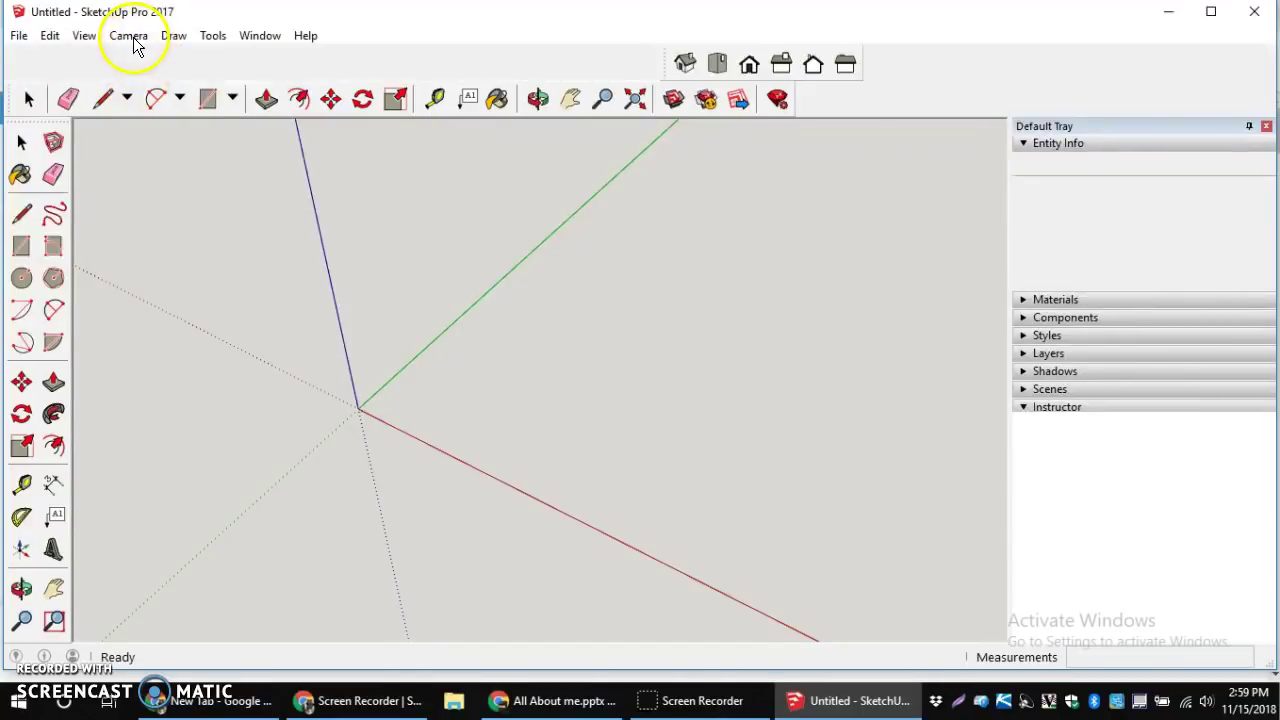
Switch the camera to the Top standard view with Parallel Projection, zoomed around the origin
{"action": "left_click", "coordinate": [133, 40]}
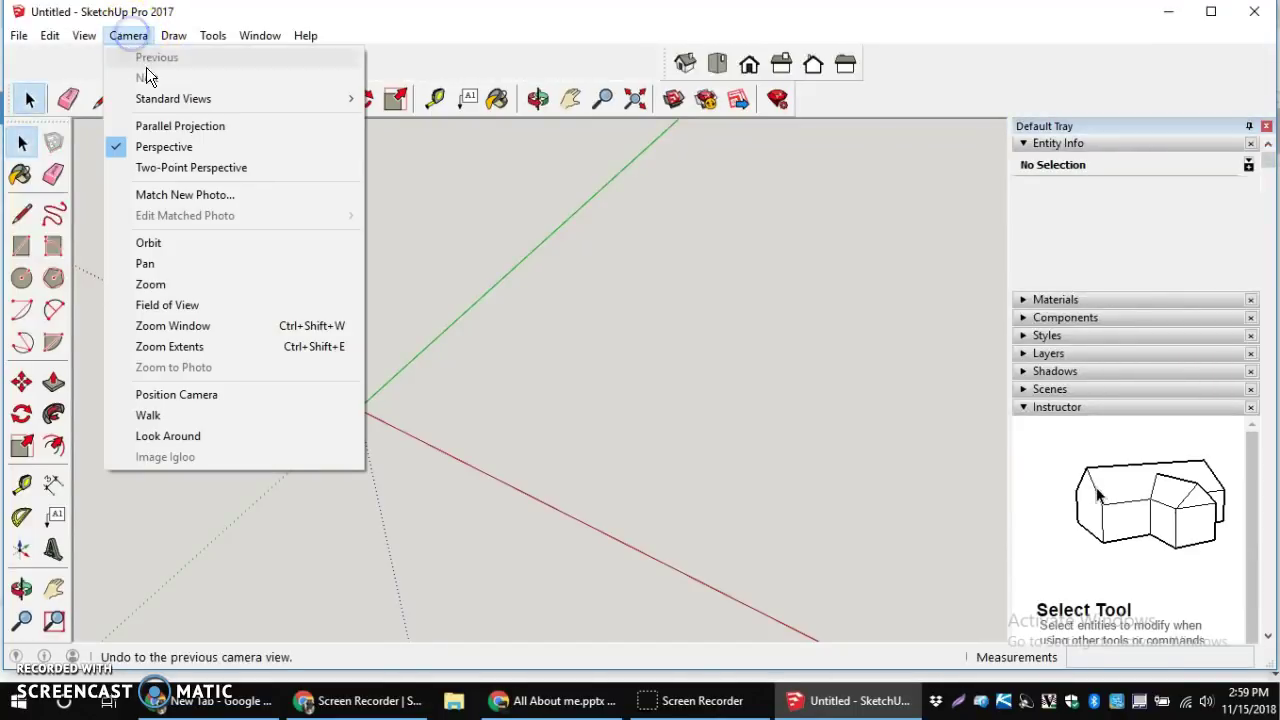
{"action": "mouse_move", "coordinate": [165, 98]}
{"action": "left_click", "coordinate": [398, 100]}
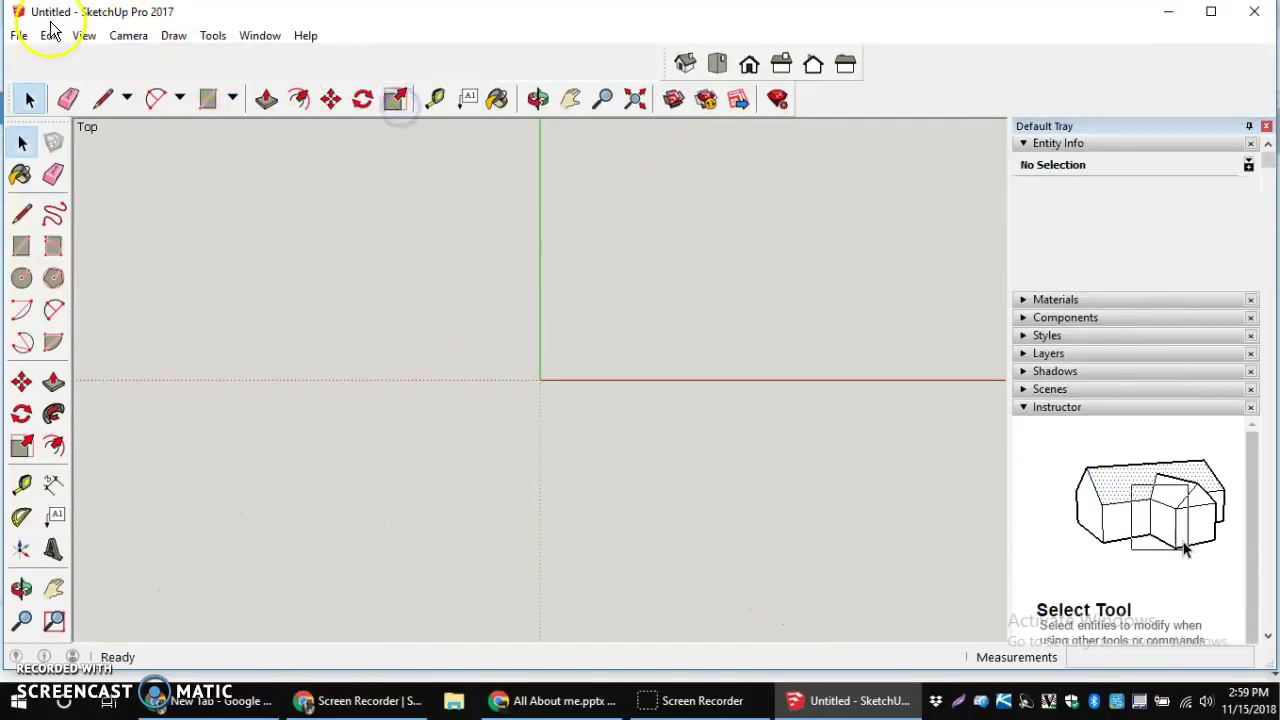
{"action": "left_click", "coordinate": [117, 37]}
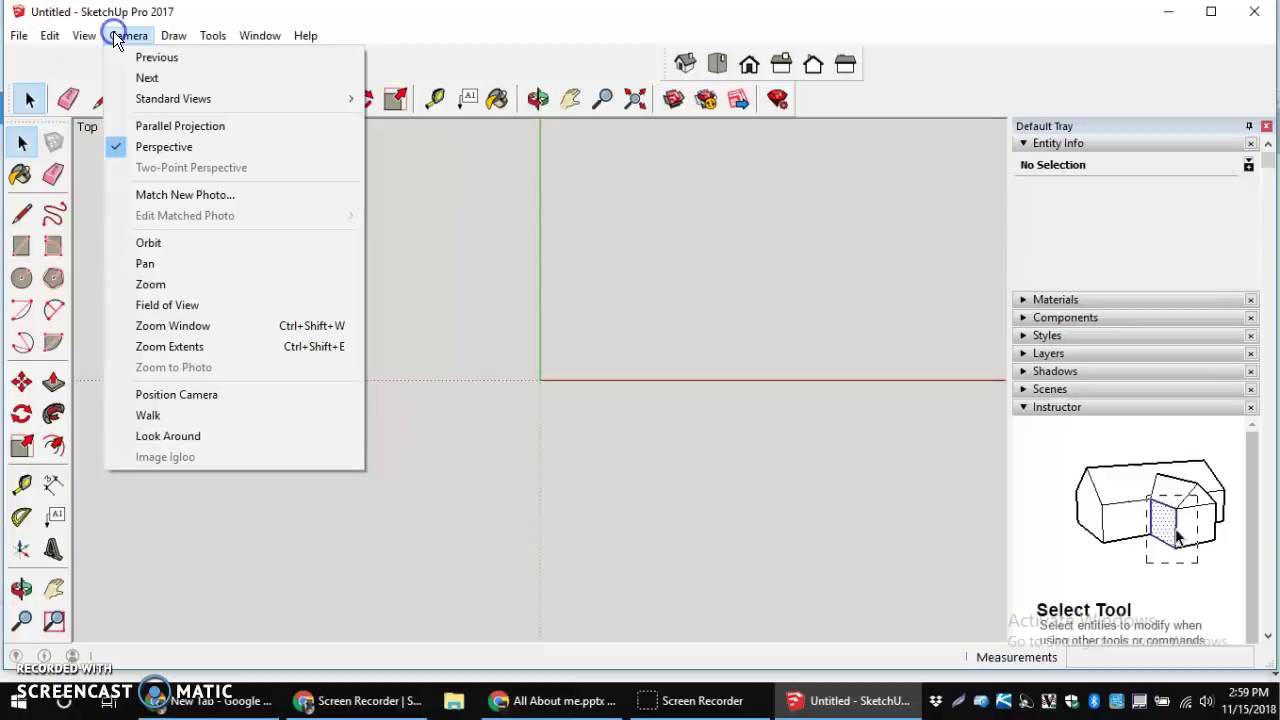
{"action": "left_click", "coordinate": [150, 126]}
{"action": "scroll", "coordinate": [654, 364], "scroll_direction": "down", "scroll_amount": 2}
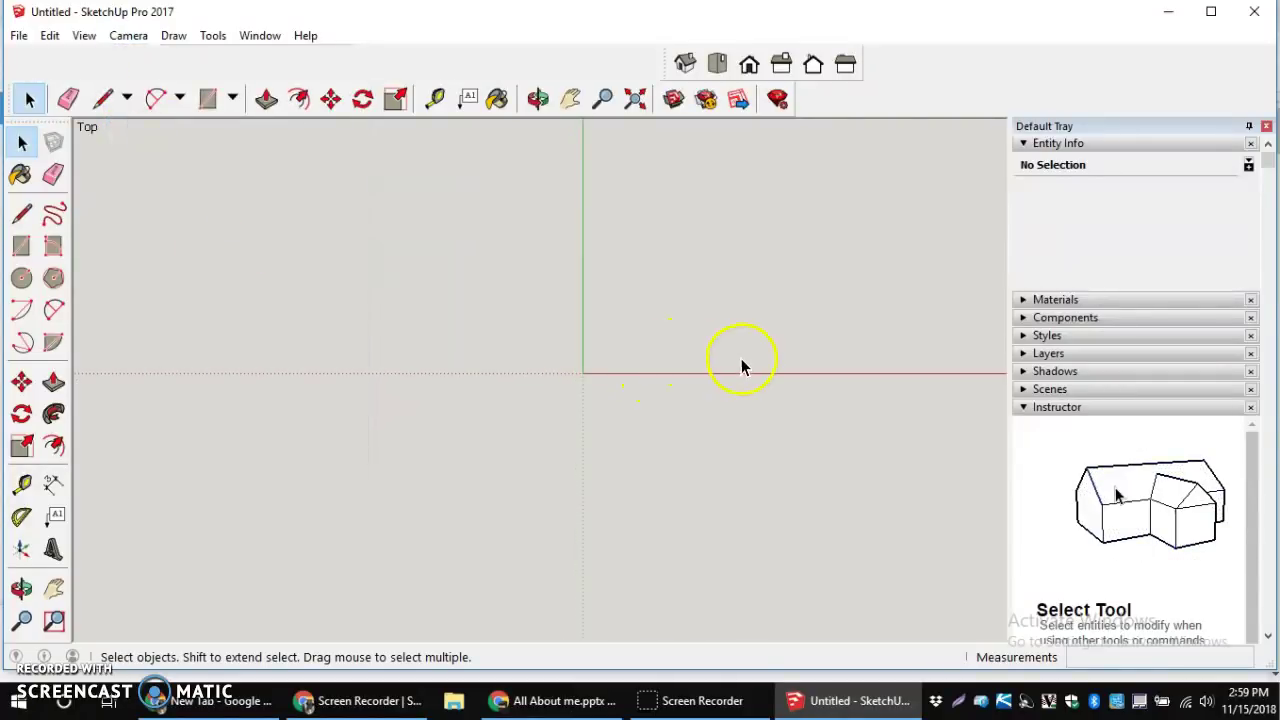
{"action": "scroll", "coordinate": [737, 349], "scroll_direction": "up", "scroll_amount": 5}
{"action": "scroll", "coordinate": [737, 349], "scroll_direction": "down", "scroll_amount": 1}
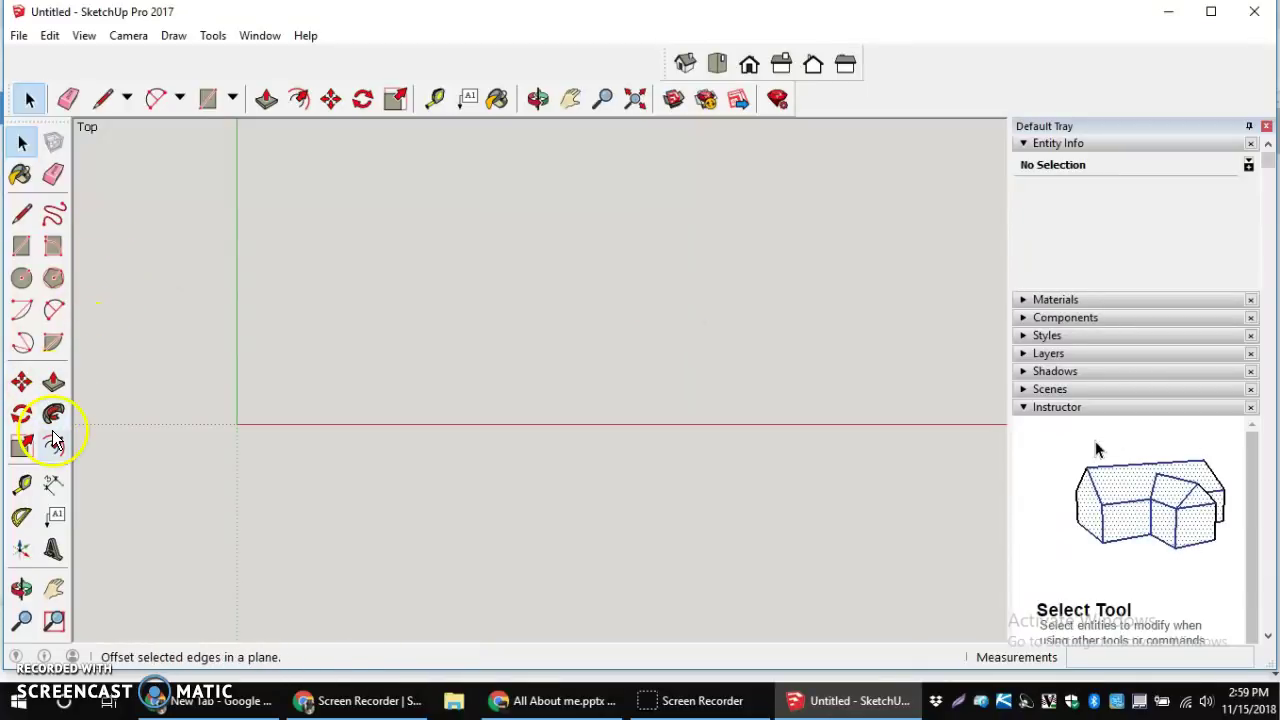
Use the Tape Measure to place a vertical guide 4 11/16" right of the origin
{"action": "left_click", "coordinate": [23, 486]}
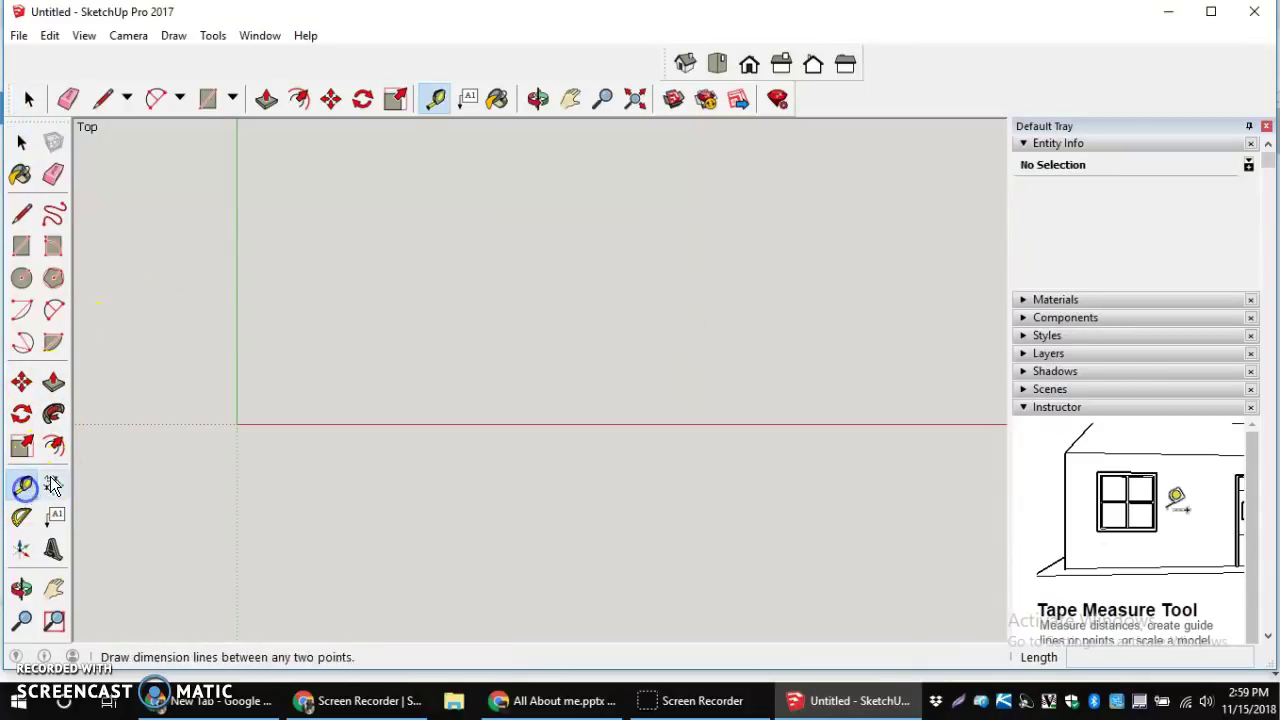
{"action": "left_click", "coordinate": [237, 405]}
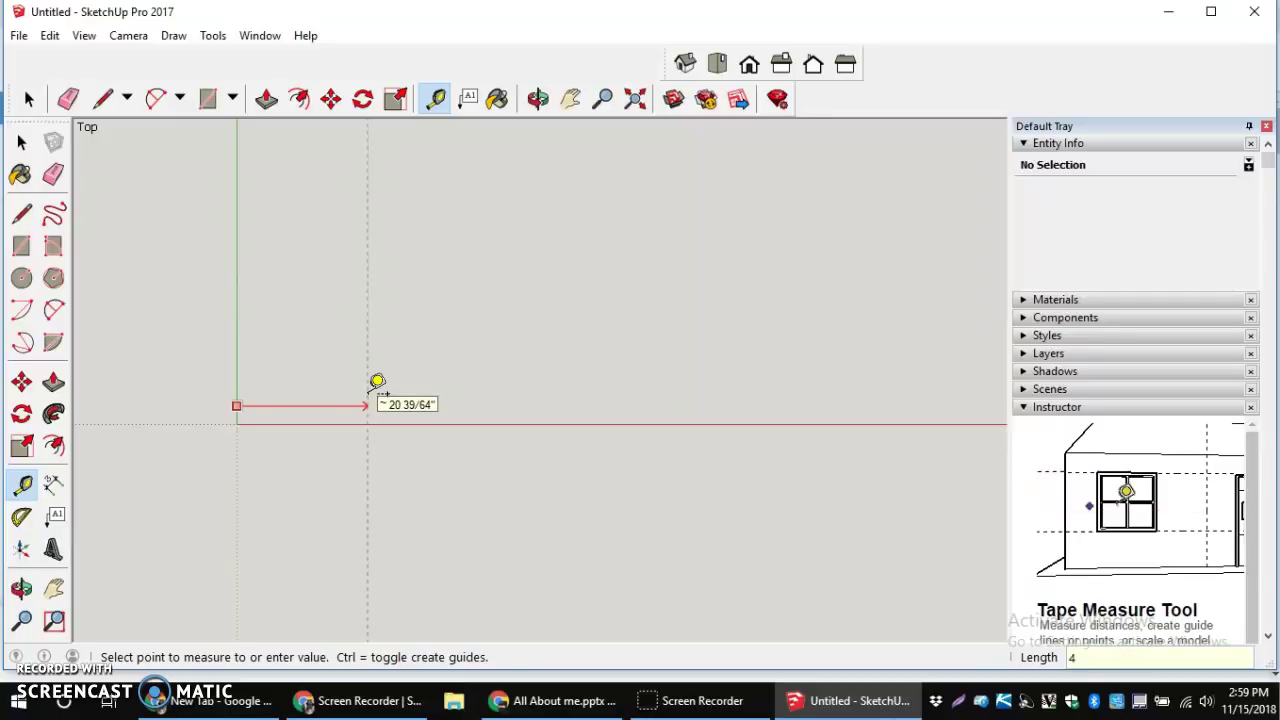
{"action": "type", "text": "4 11/16"}
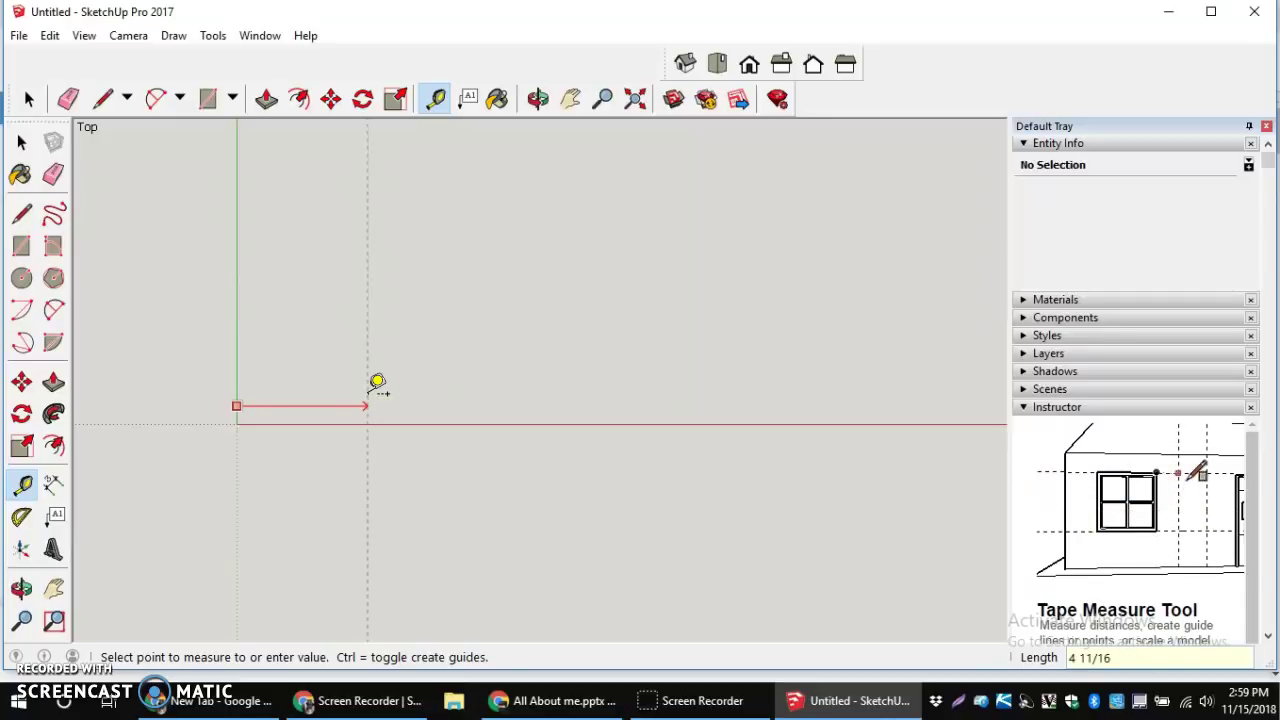
{"action": "key", "text": "Return"}
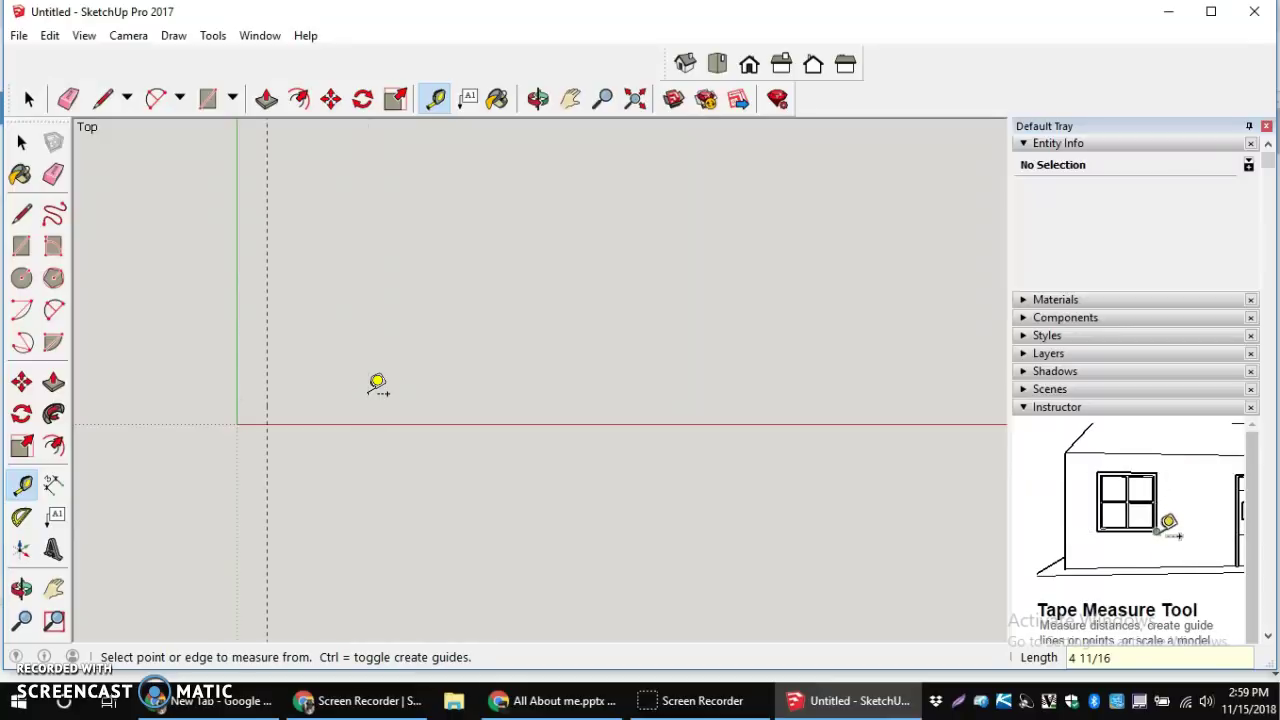
{"action": "scroll", "coordinate": [251, 405], "scroll_direction": "up", "scroll_amount": 10}
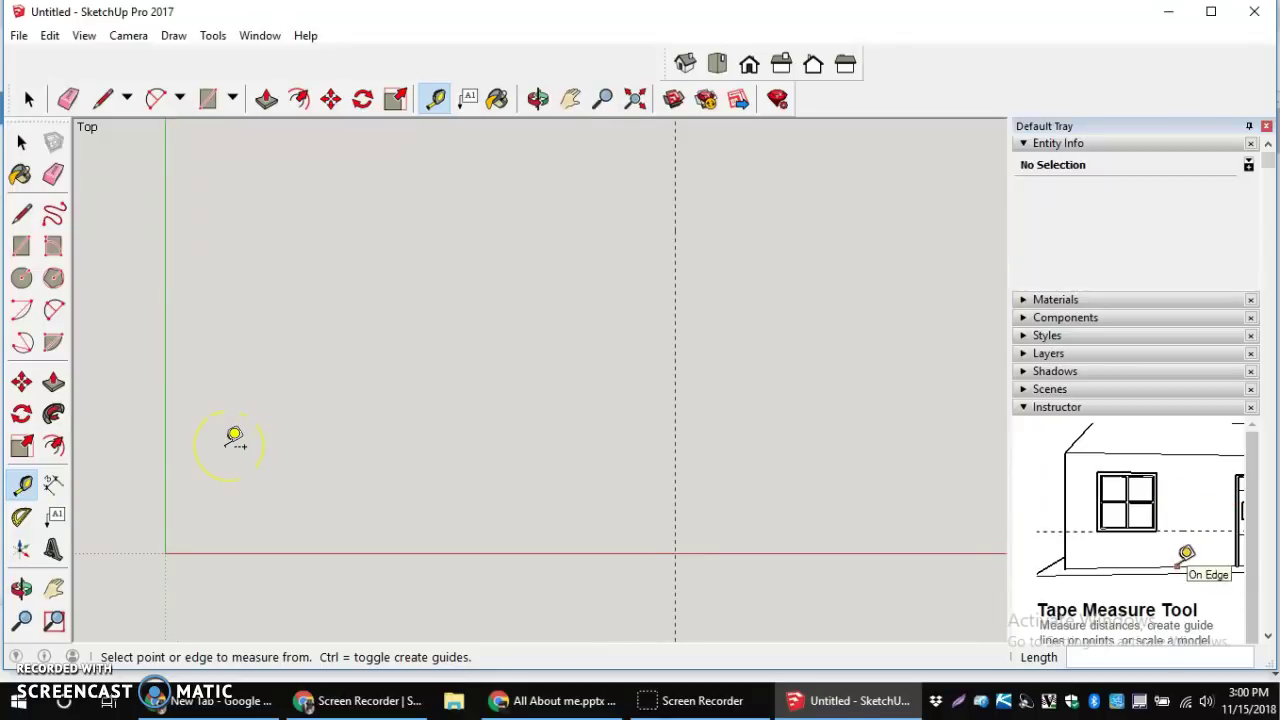
Place horizontal guides 3" and 1 3/4" above the red axis
{"action": "left_click", "coordinate": [236, 553]}
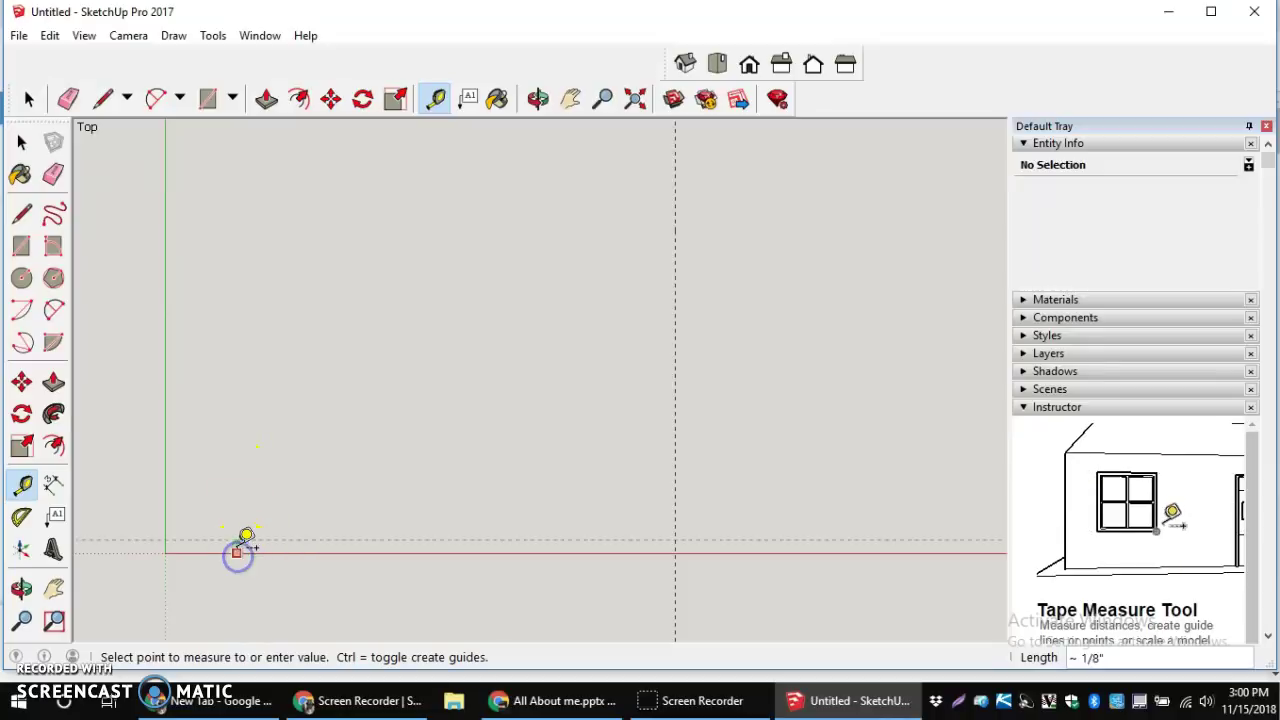
{"action": "key", "text": "Return"}
{"action": "left_click", "coordinate": [208, 430]}
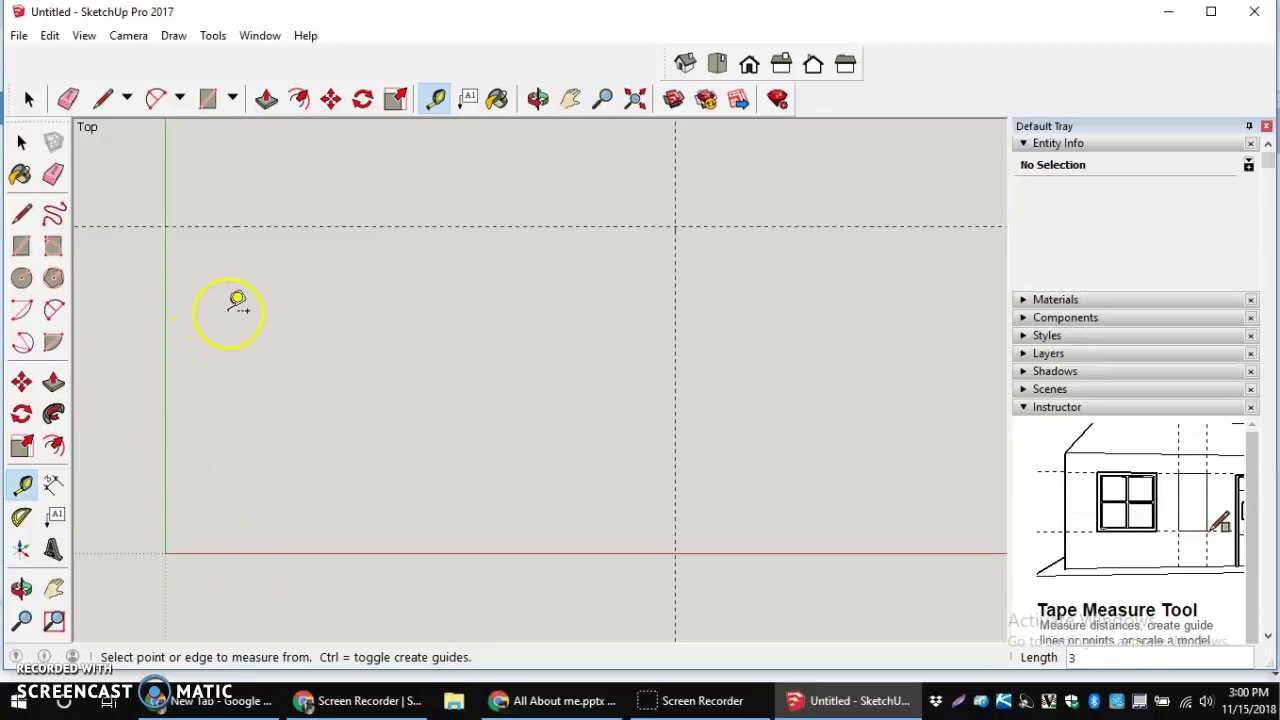
{"action": "left_click", "coordinate": [213, 552]}
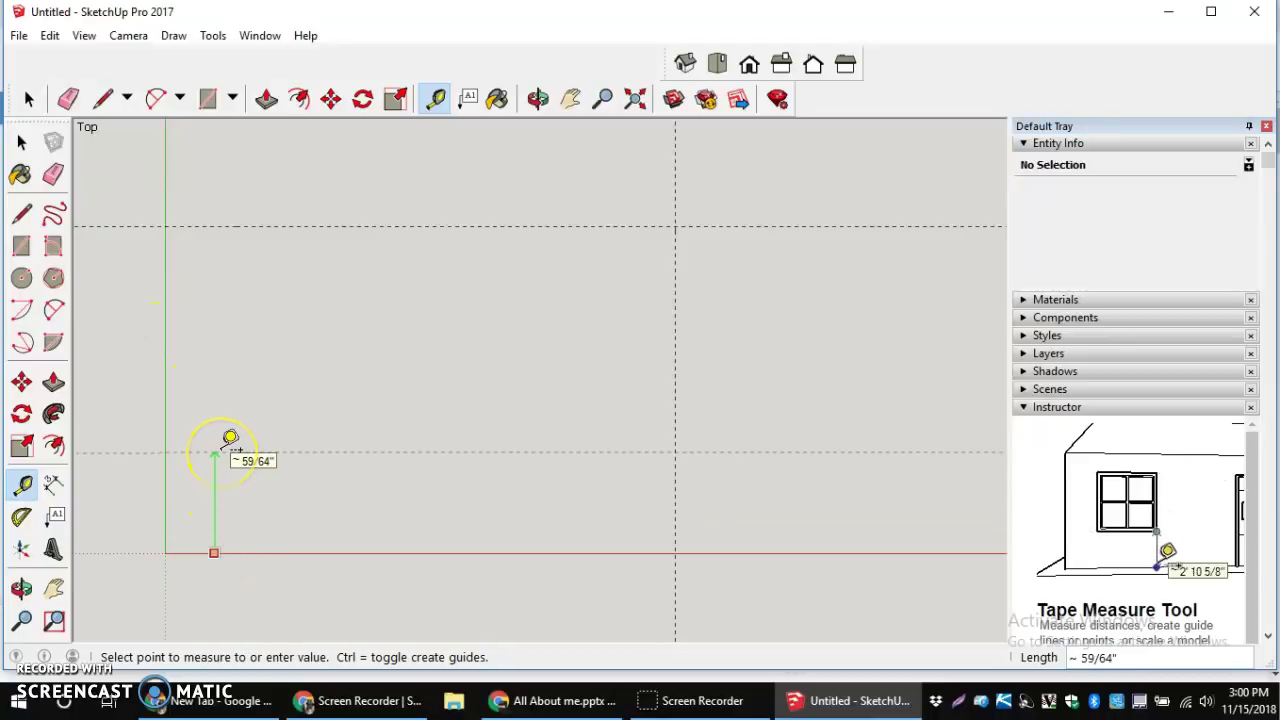
{"action": "type", "text": "1 4"}
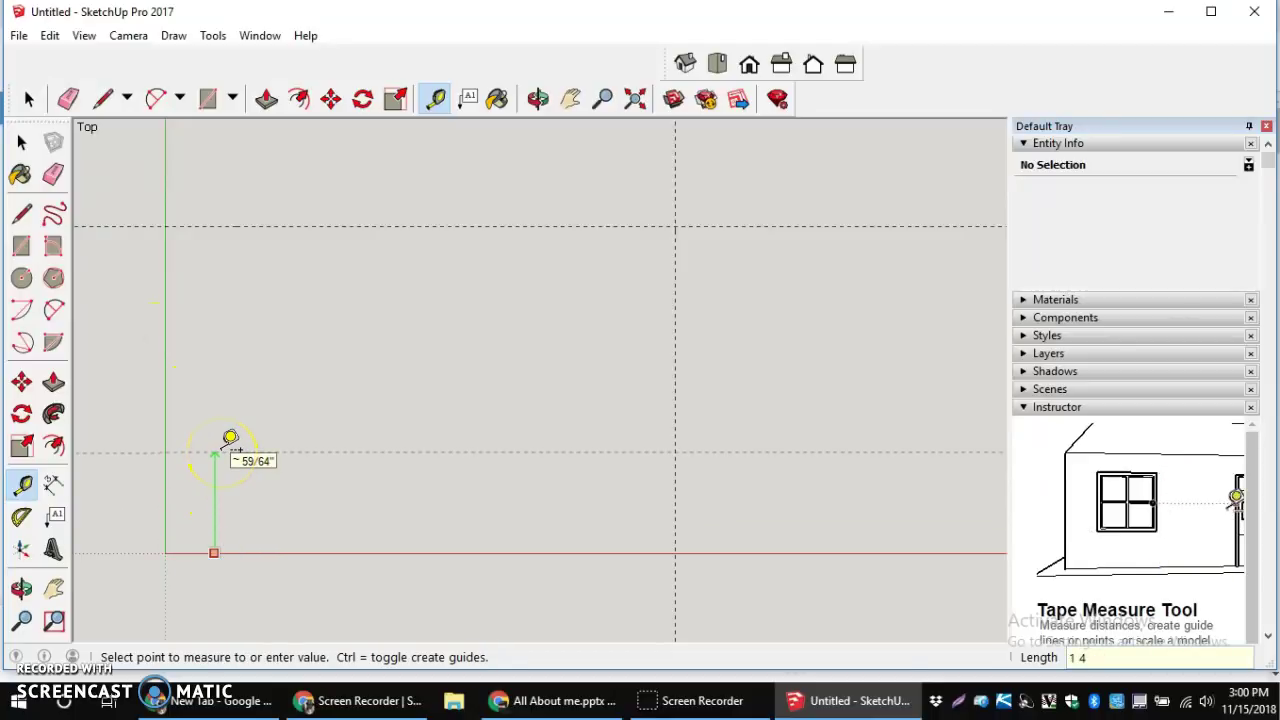
{"action": "type", "text": "/4"}
{"action": "key", "text": "Return"}
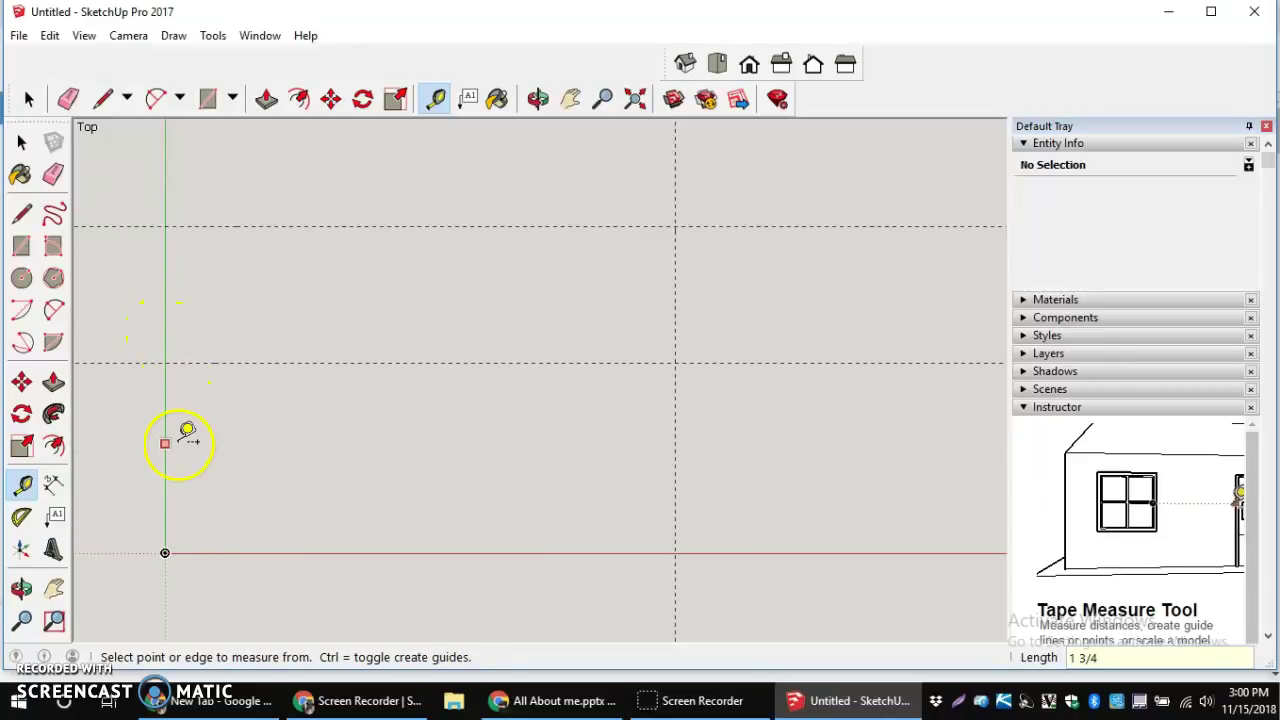
Add another horizontal guide above the red axis and a vertical guide 1 7/16" right of the green axis
{"action": "left_click", "coordinate": [239, 553]}
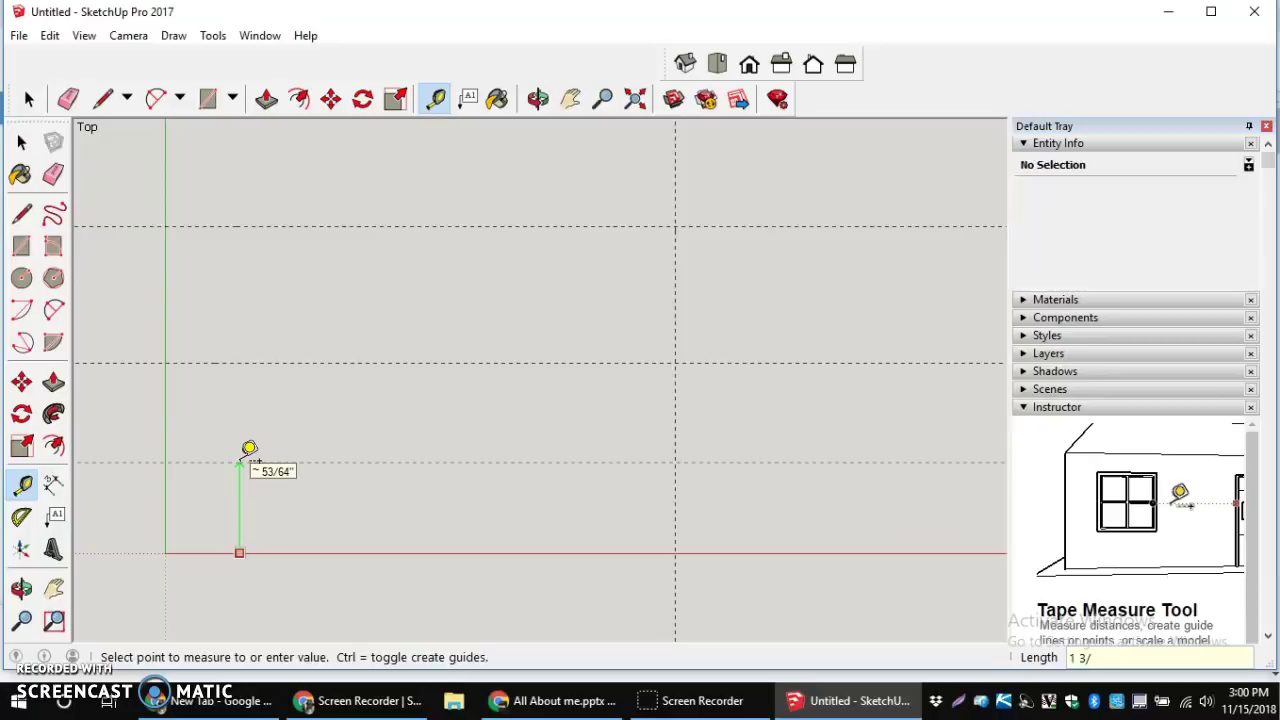
{"action": "left_click", "coordinate": [249, 449]}
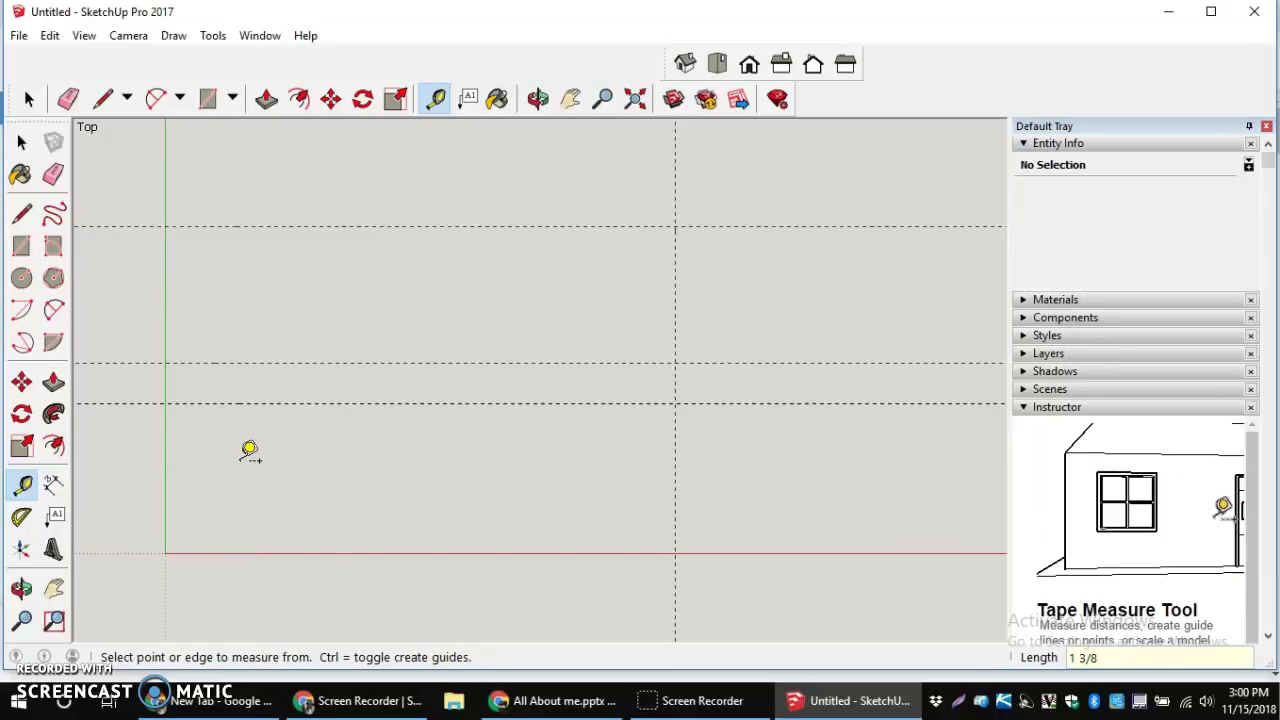
{"action": "left_click", "coordinate": [168, 307]}
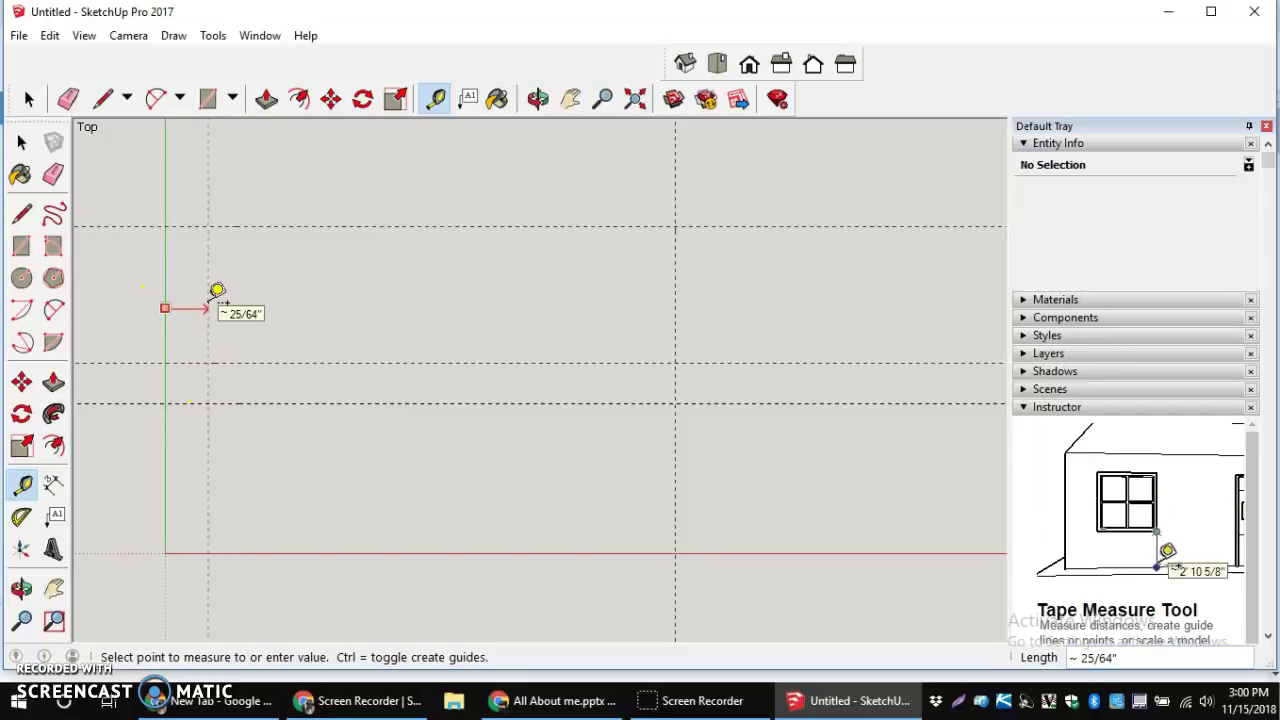
{"action": "type", "text": "1 1"}
{"action": "key", "text": "BackSpace"}
{"action": "type", "text": "7/16"}
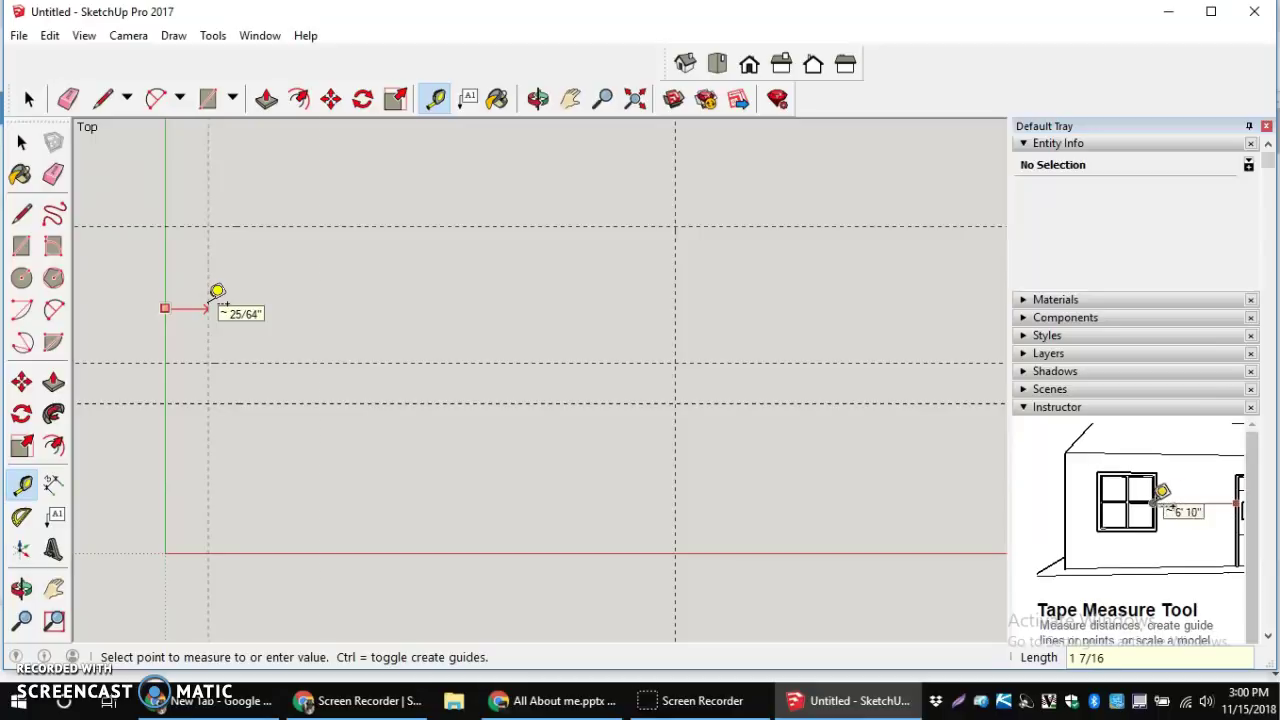
{"action": "key", "text": "Return"}
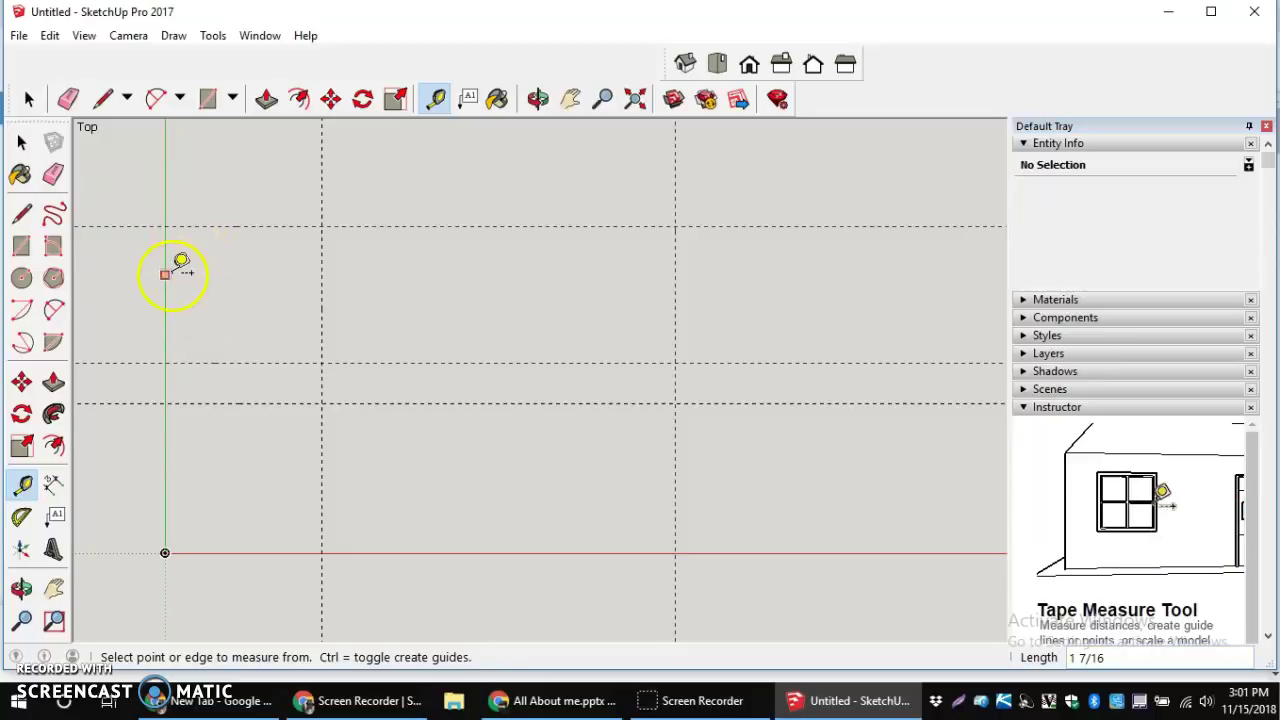
Place a vertical guide 3" to the right of the green axis
{"action": "left_click", "coordinate": [165, 282]}
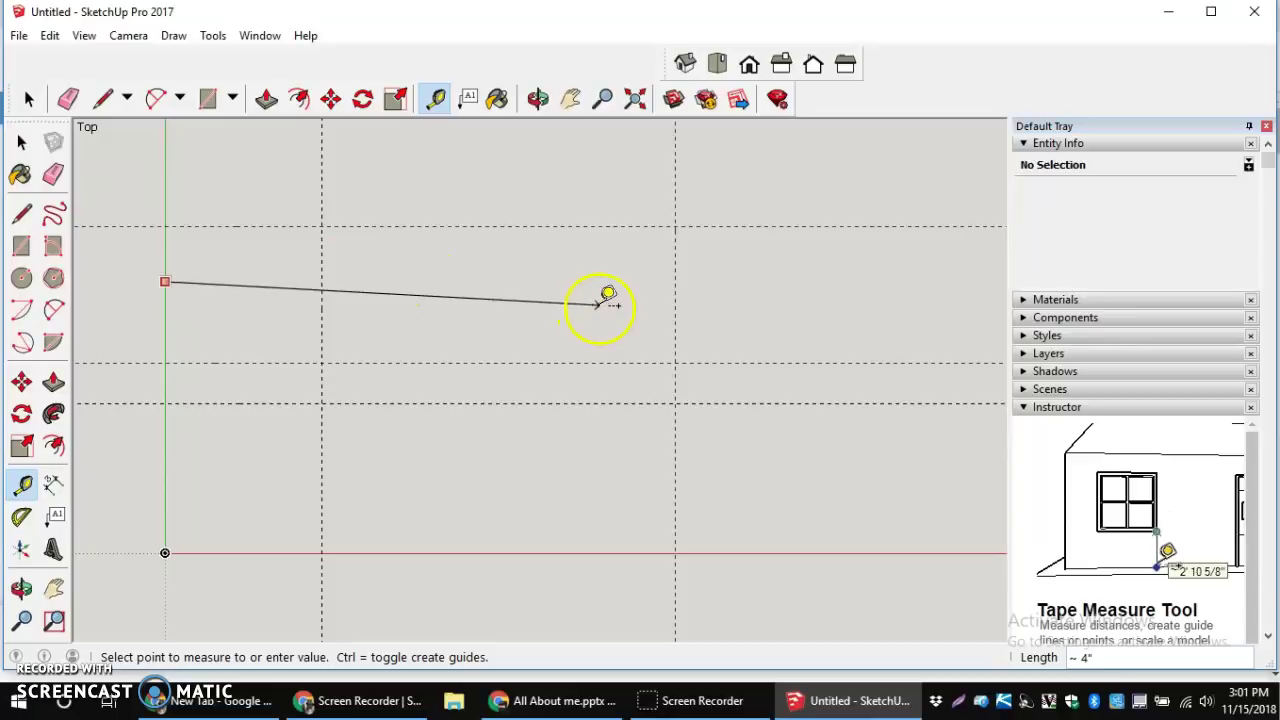
{"action": "left_click", "coordinate": [452, 281]}
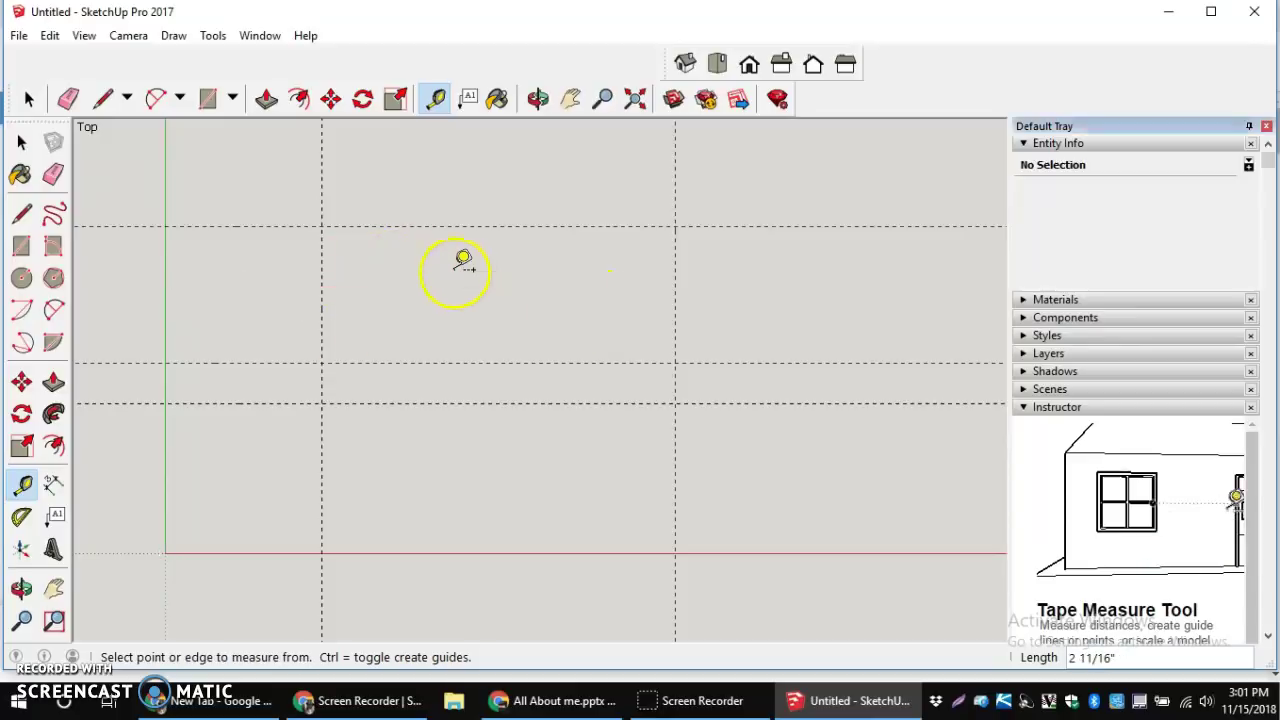
{"action": "left_click", "coordinate": [165, 300]}
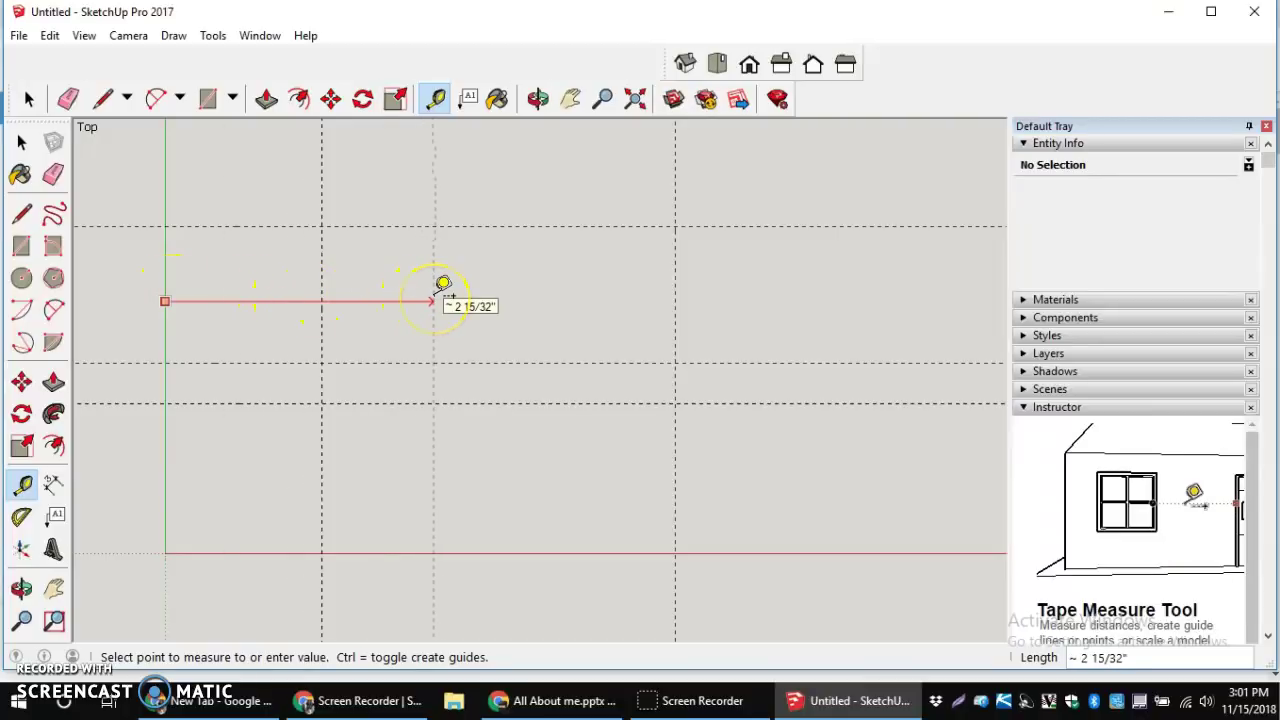
{"action": "type", "text": "3"}
{"action": "key", "text": "Return"}
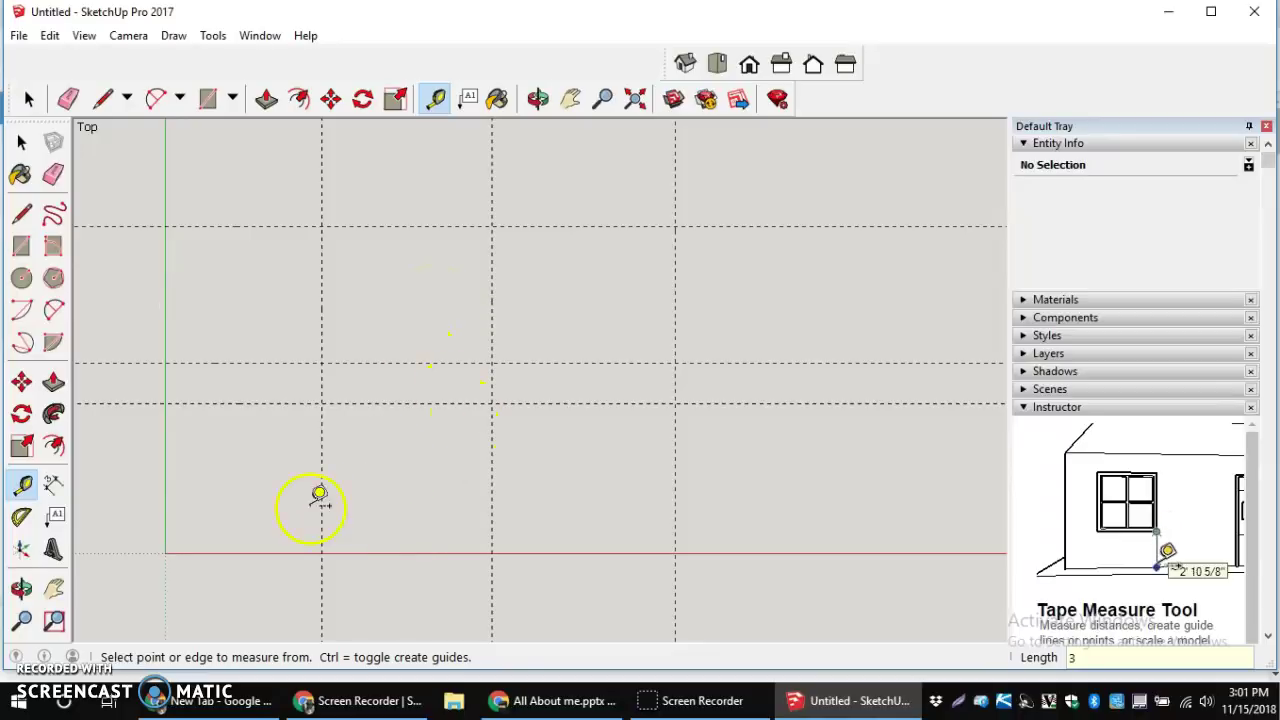
Draw the plate rectangle from the origin to the guide intersection
{"action": "left_click", "coordinate": [205, 103]}
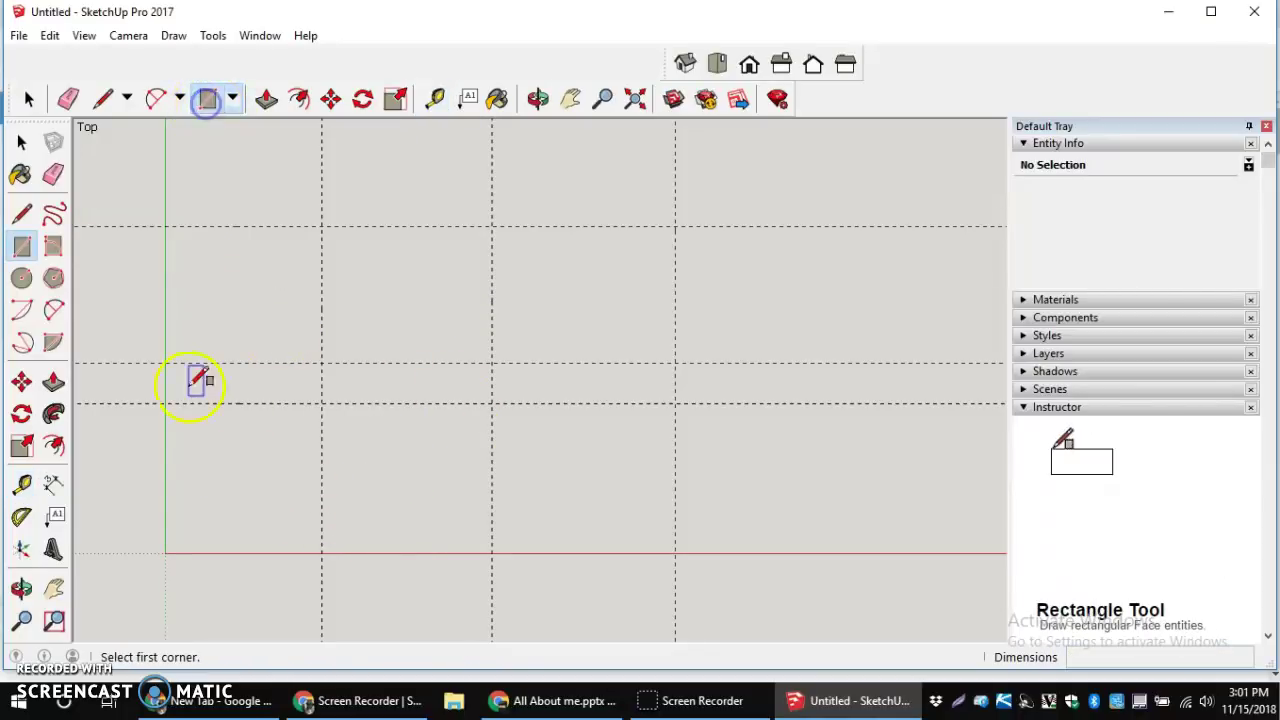
{"action": "left_click", "coordinate": [165, 552]}
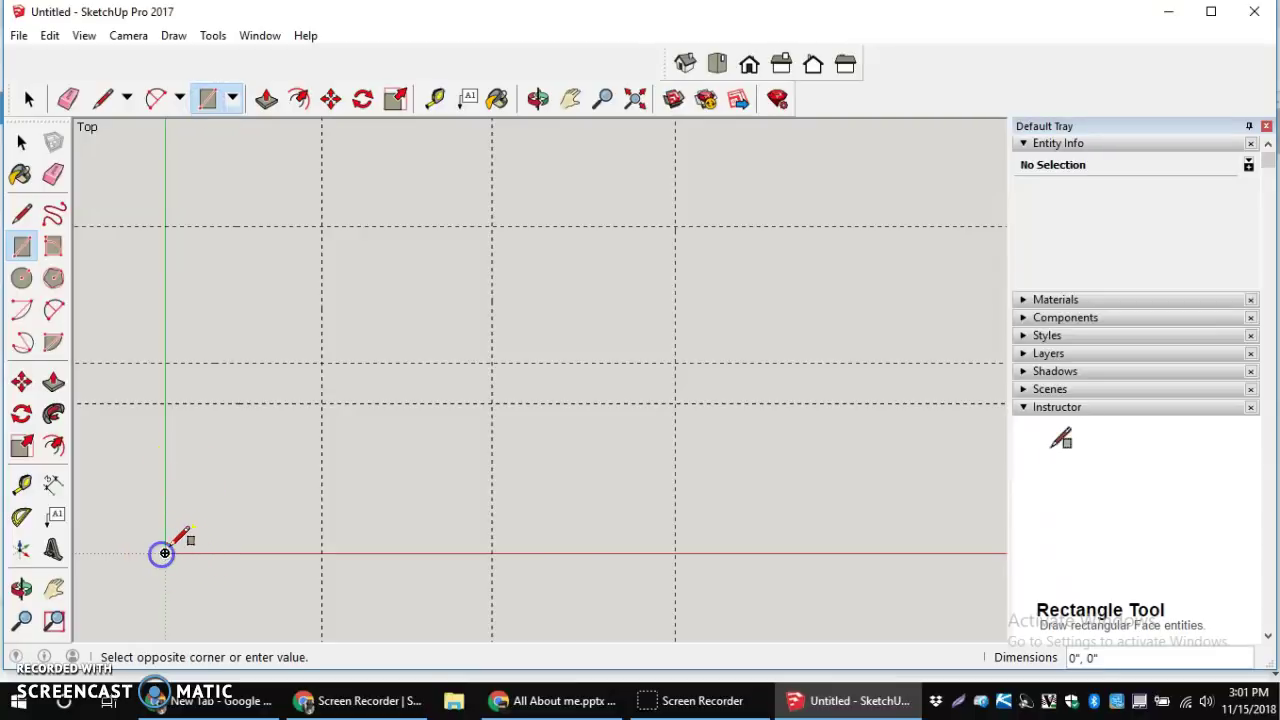
{"action": "left_click", "coordinate": [676, 226]}
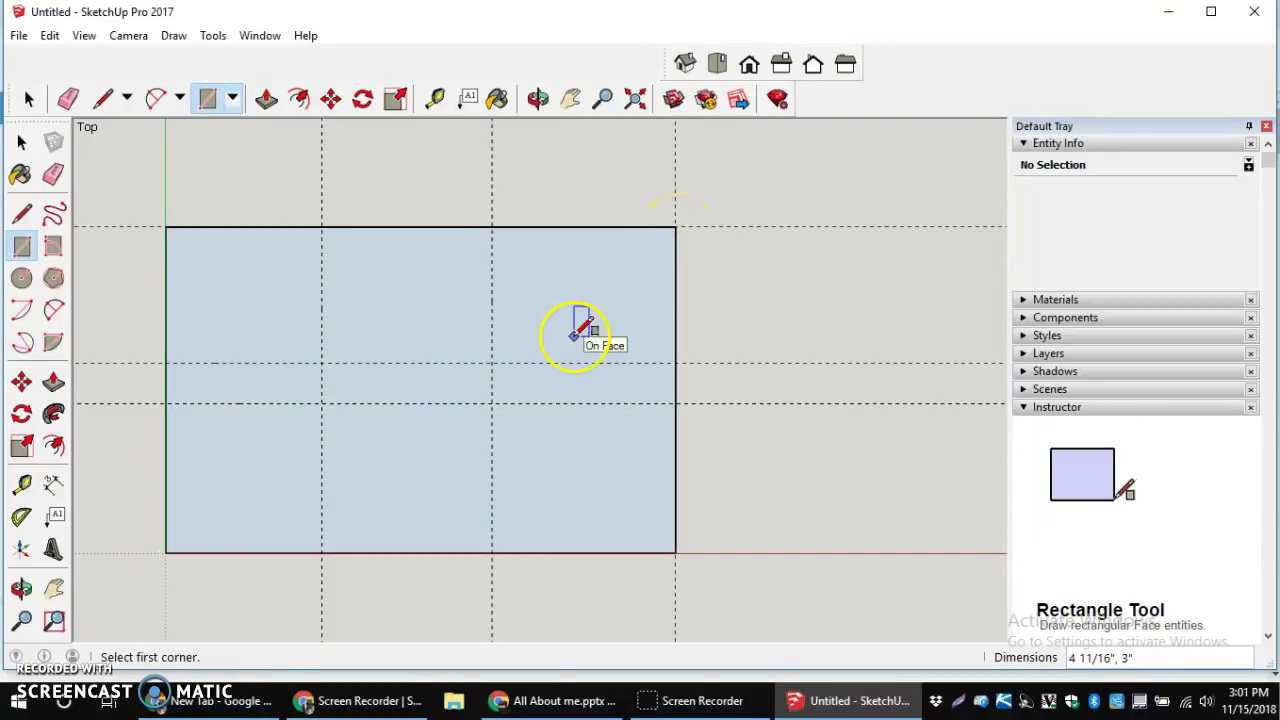
Draw diagonal chamfer lines across both top corners of the plate
{"action": "left_click", "coordinate": [105, 99]}
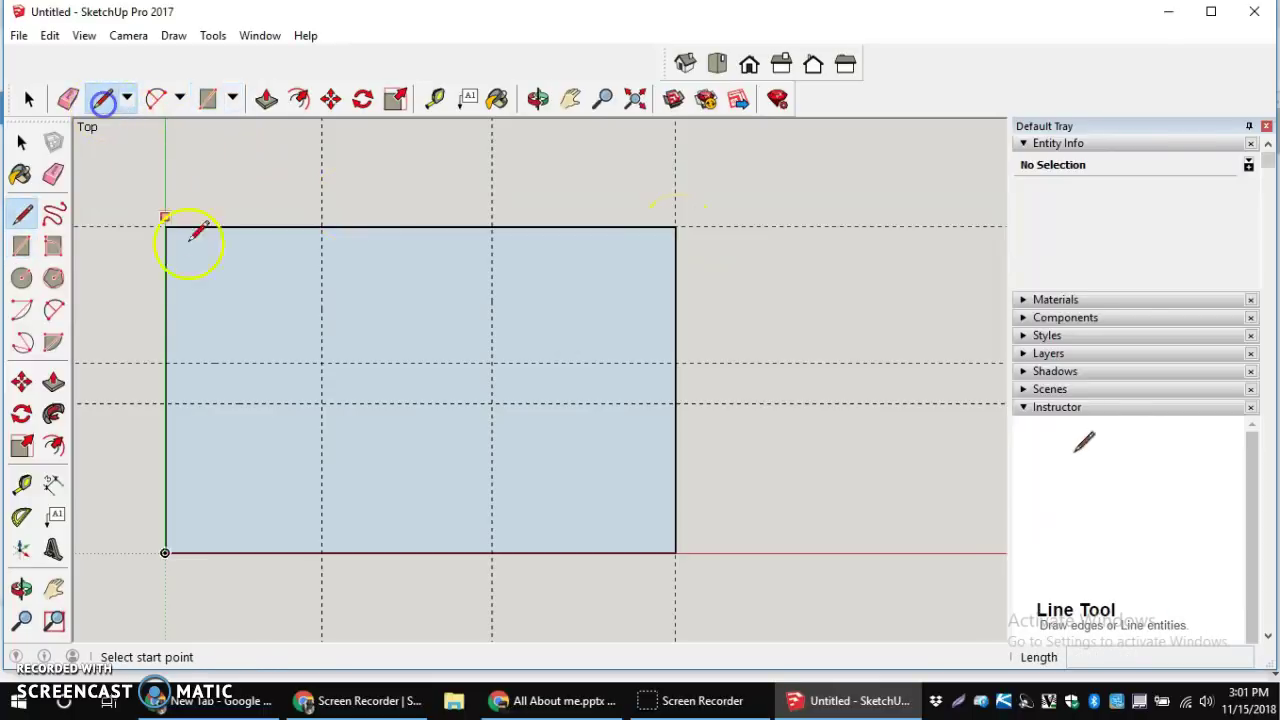
{"action": "left_click", "coordinate": [165, 361]}
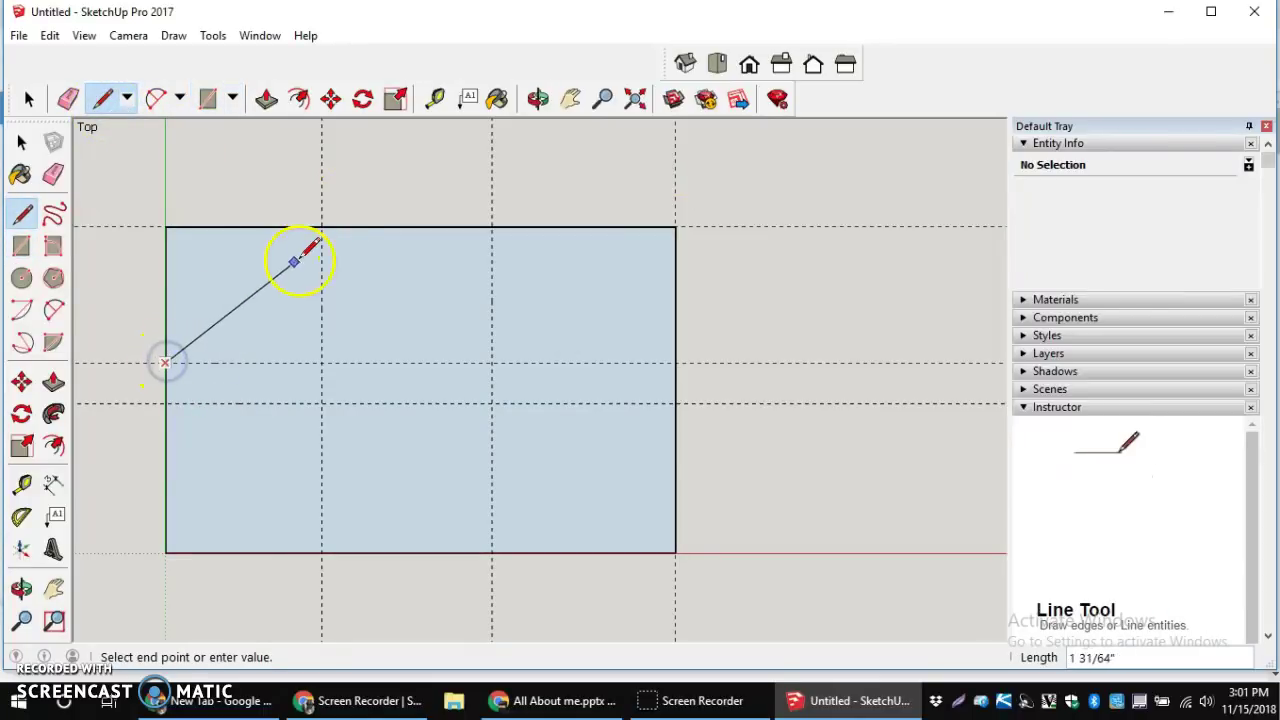
{"action": "left_click", "coordinate": [321, 227]}
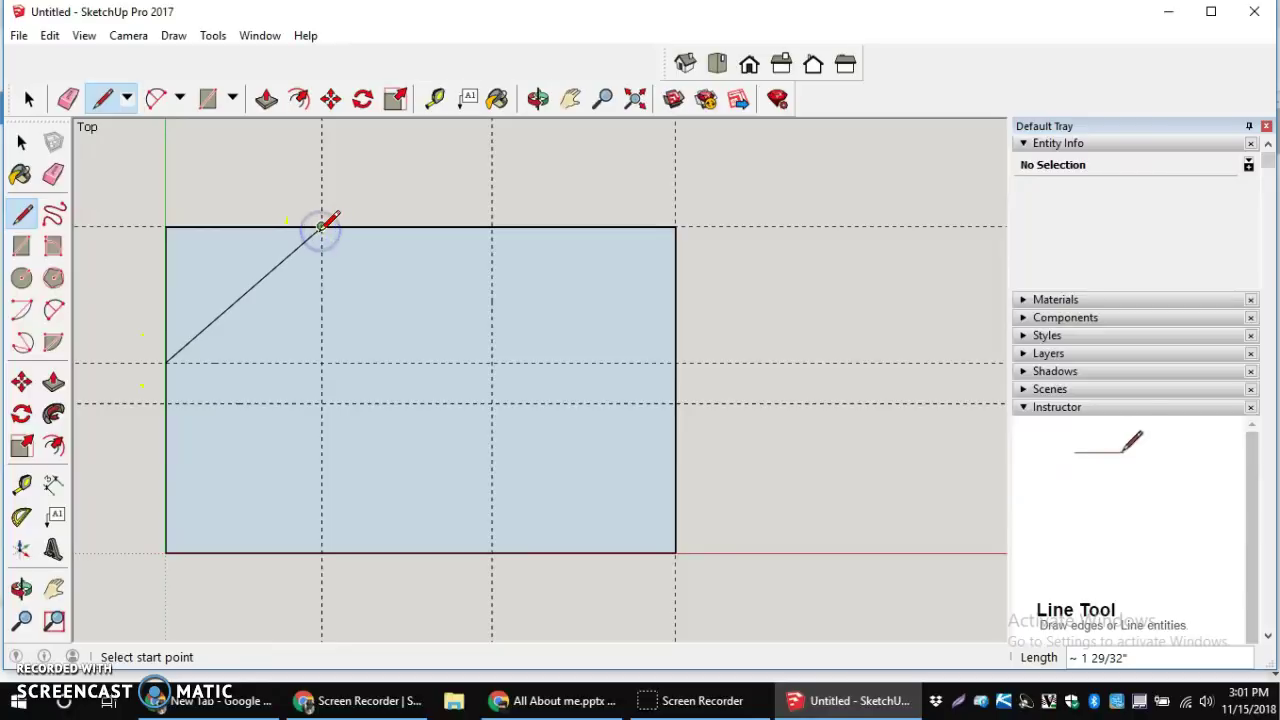
{"action": "left_click", "coordinate": [677, 362]}
{"action": "left_click", "coordinate": [491, 227]}
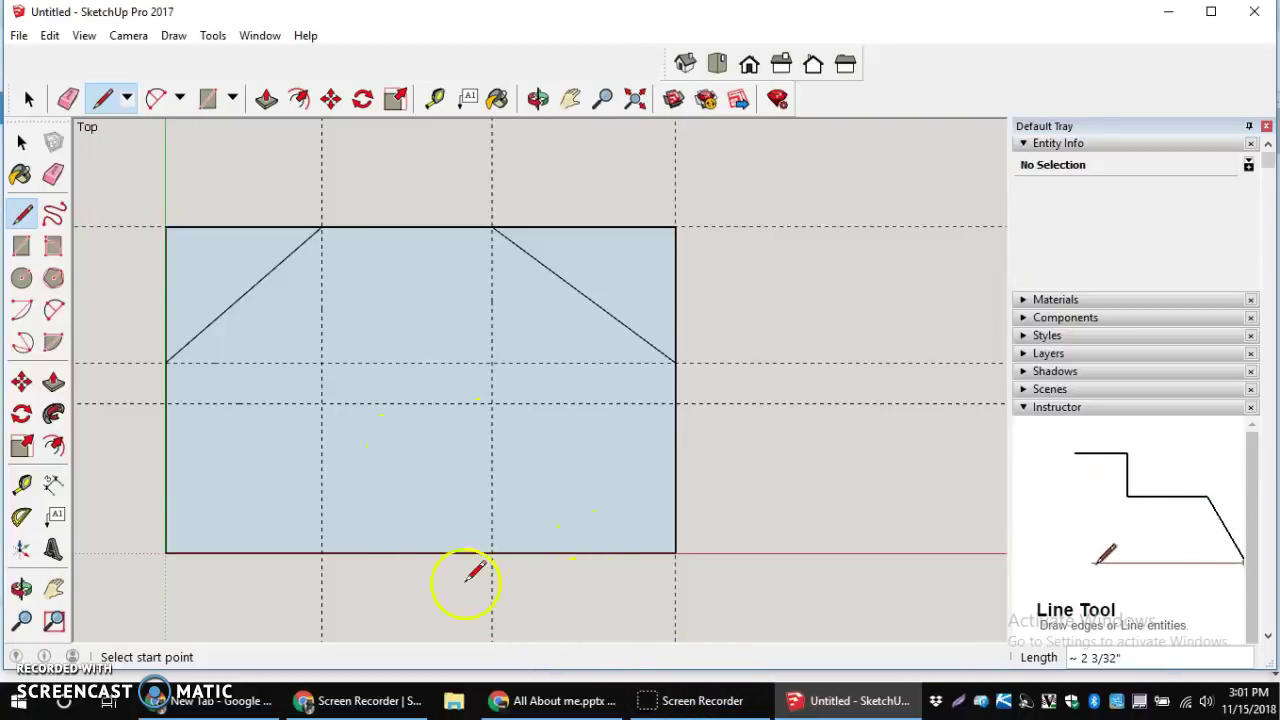
{"action": "left_click", "coordinate": [165, 521]}
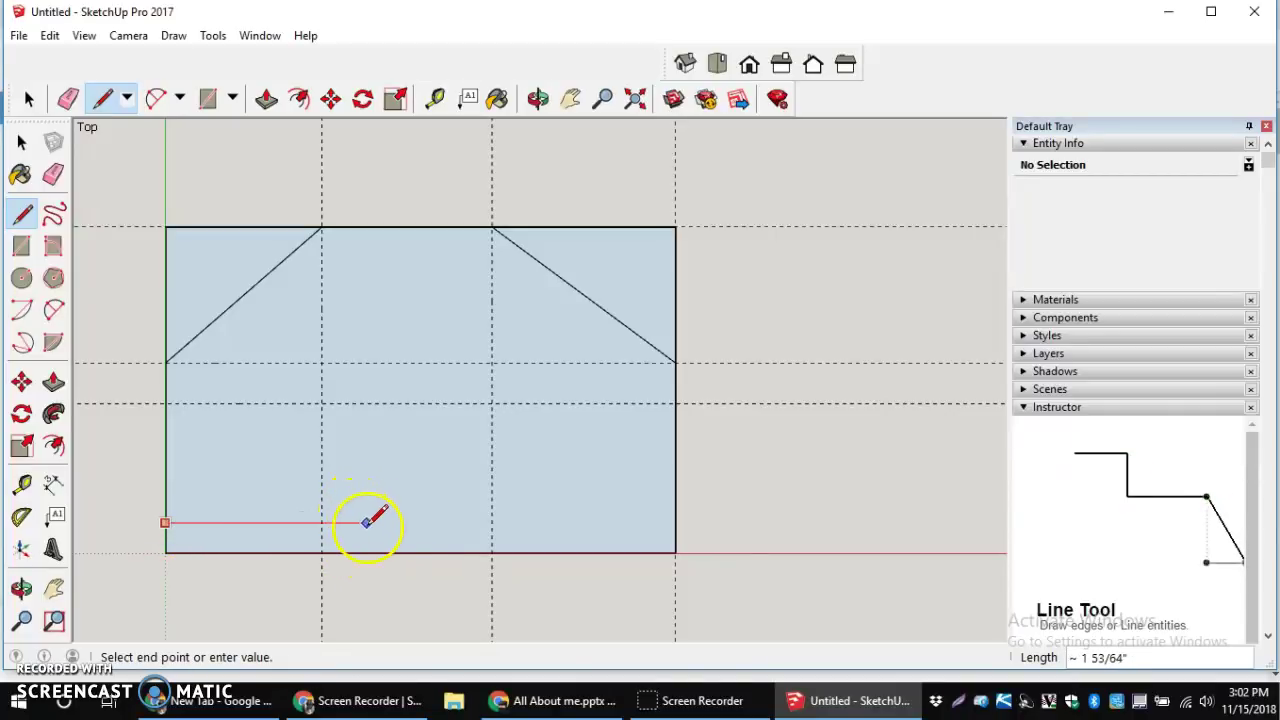
{"action": "key", "text": "Escape"}
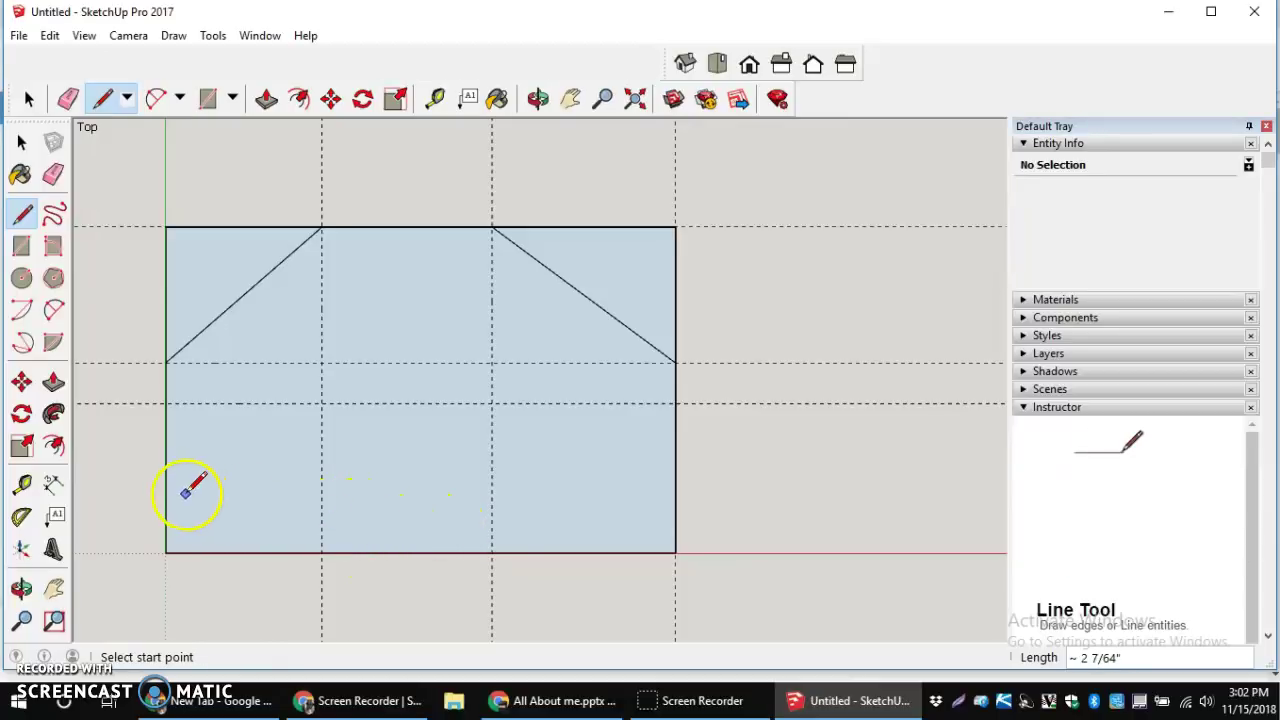
Place a vertical guide about 2 11/32" in from the plate's left edge
{"action": "left_click", "coordinate": [22, 484]}
{"action": "left_click", "coordinate": [165, 506]}
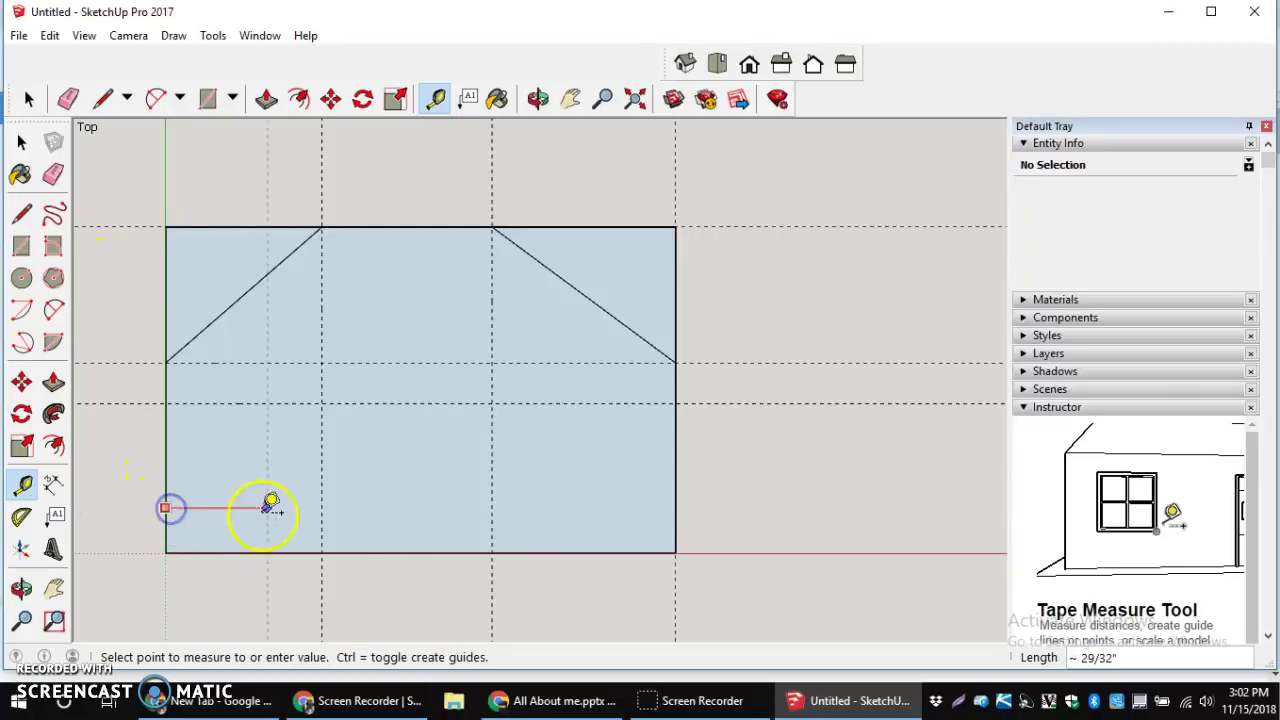
{"action": "left_click", "coordinate": [421, 551]}
{"action": "left_click", "coordinate": [420, 552]}
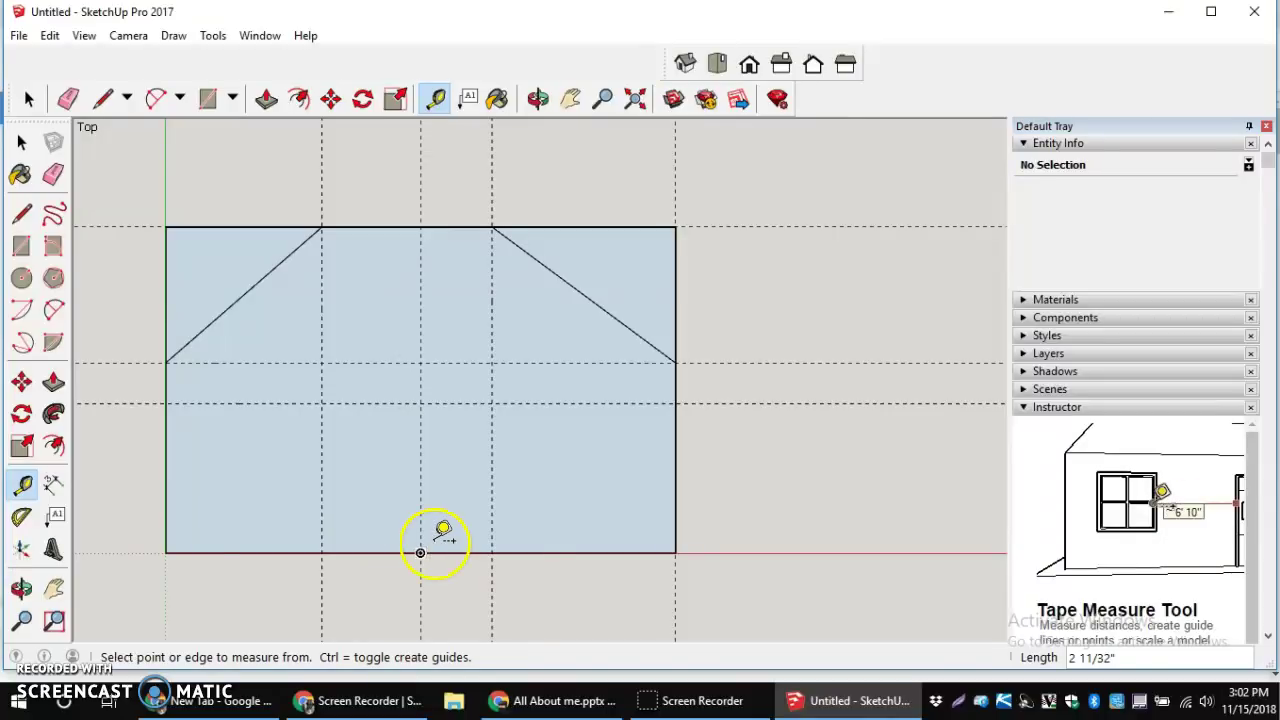
{"action": "scroll", "coordinate": [440, 532], "scroll_direction": "up", "scroll_amount": 3}
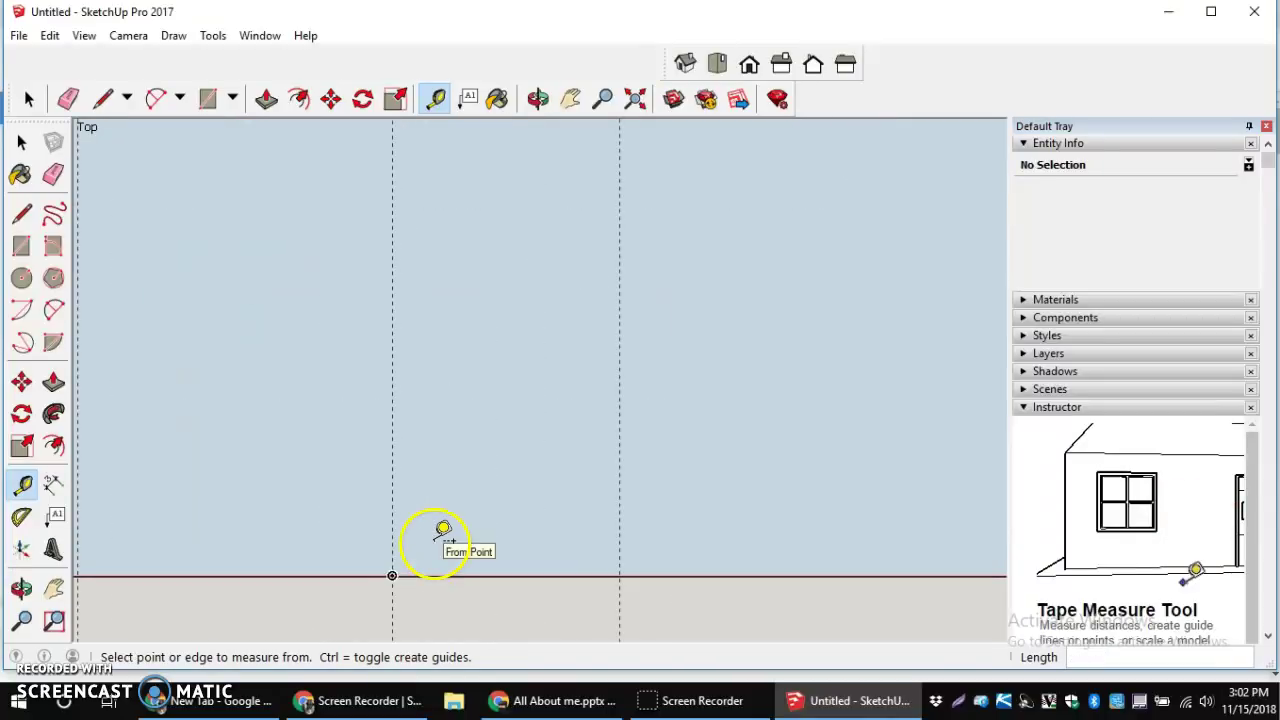
Offset new vertical guides 1 1/16" and 1/16" from the existing guide
{"action": "left_click", "coordinate": [392, 472]}
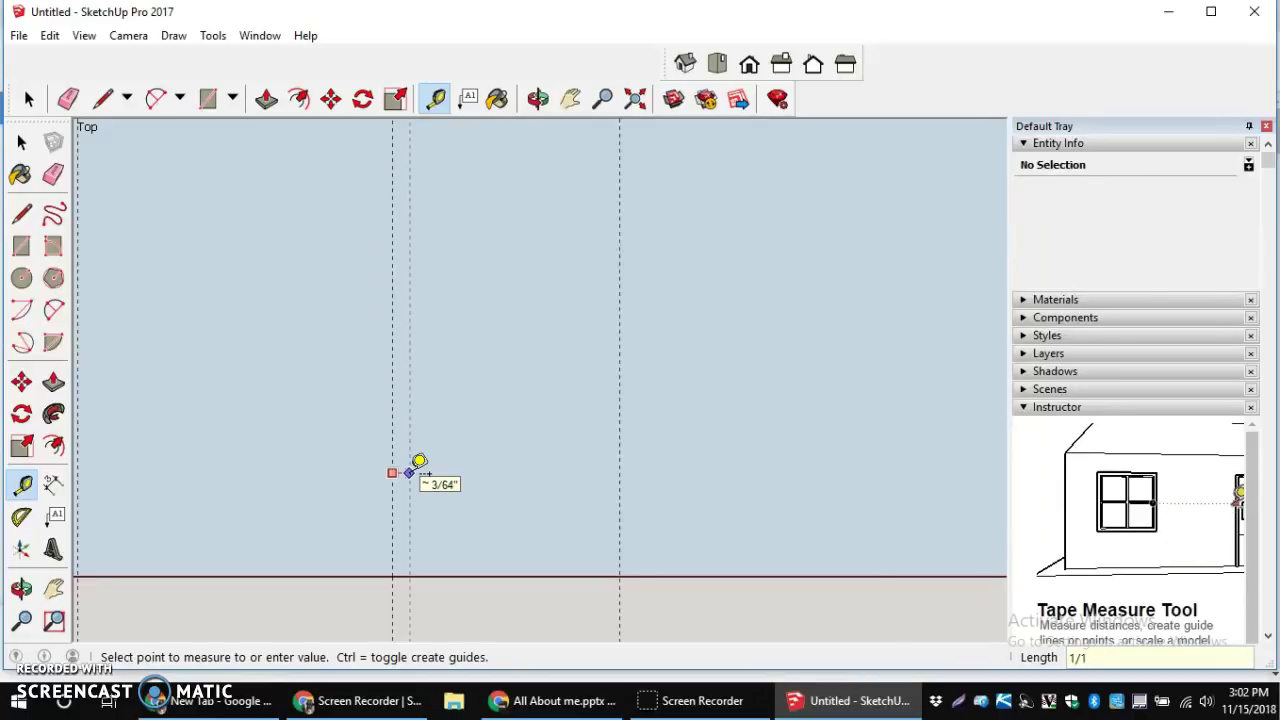
{"action": "left_click", "coordinate": [413, 471]}
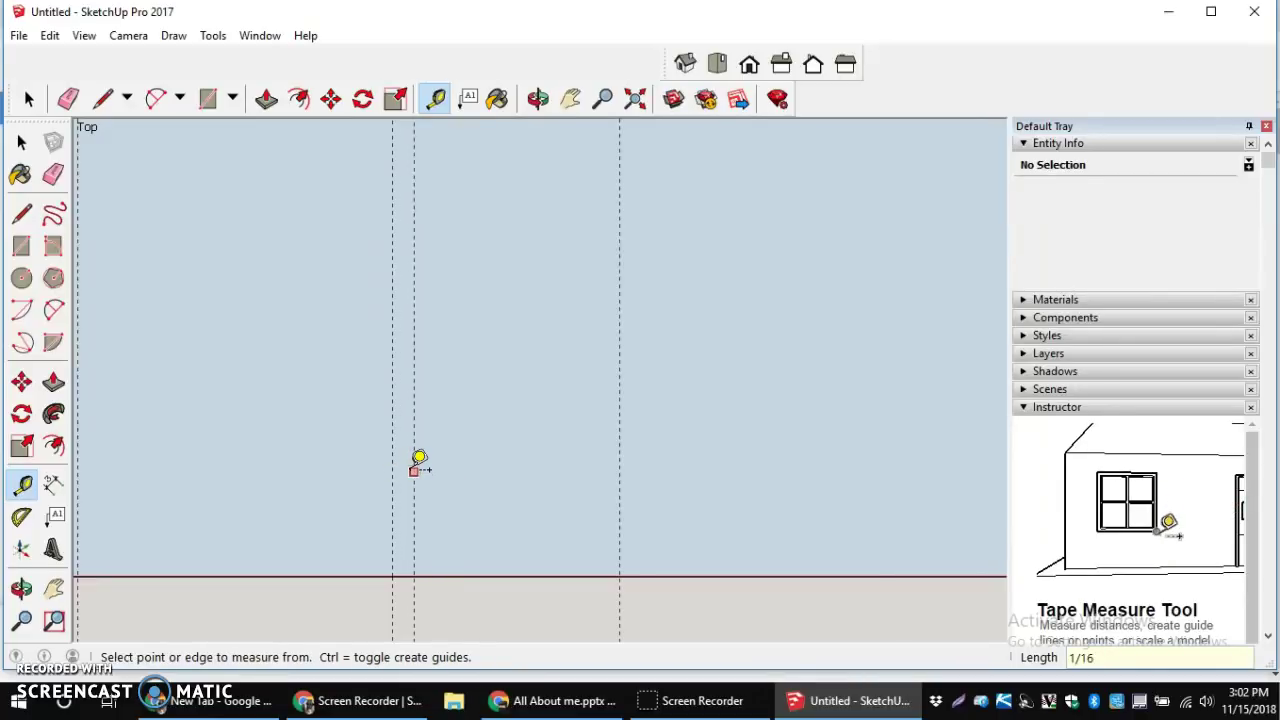
{"action": "left_click", "coordinate": [392, 452]}
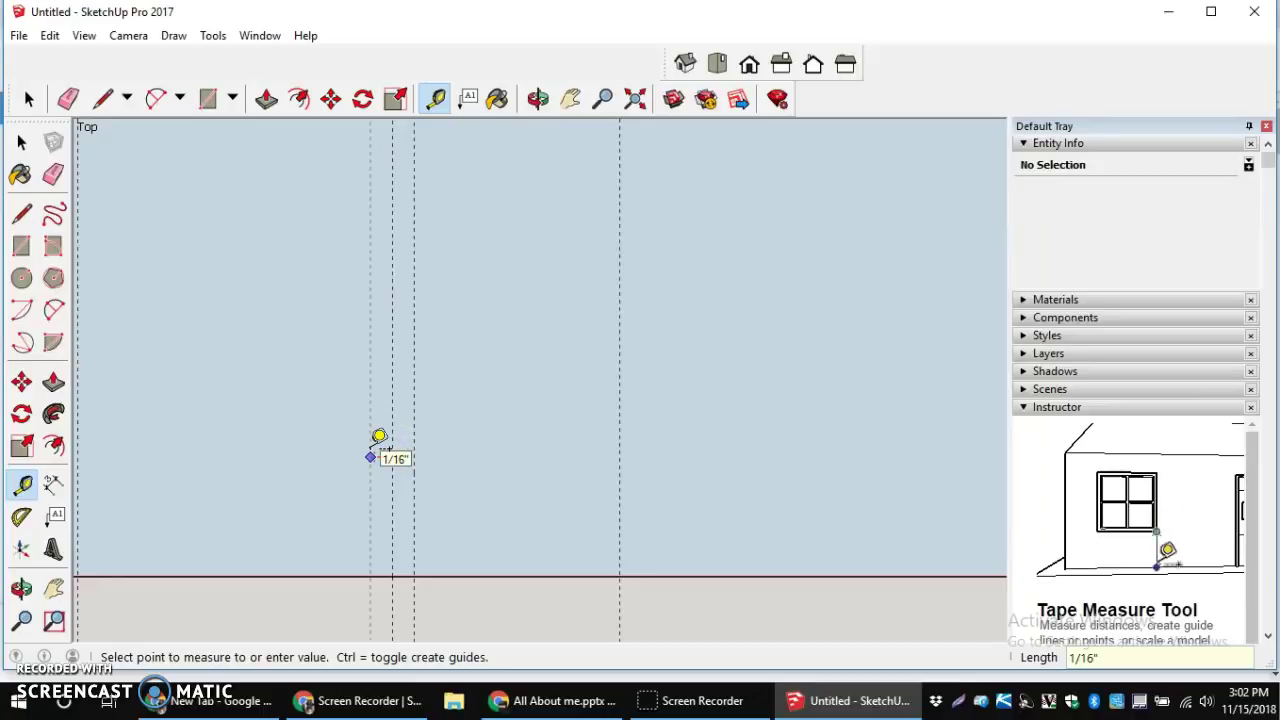
{"action": "type", "text": "1 1/"}
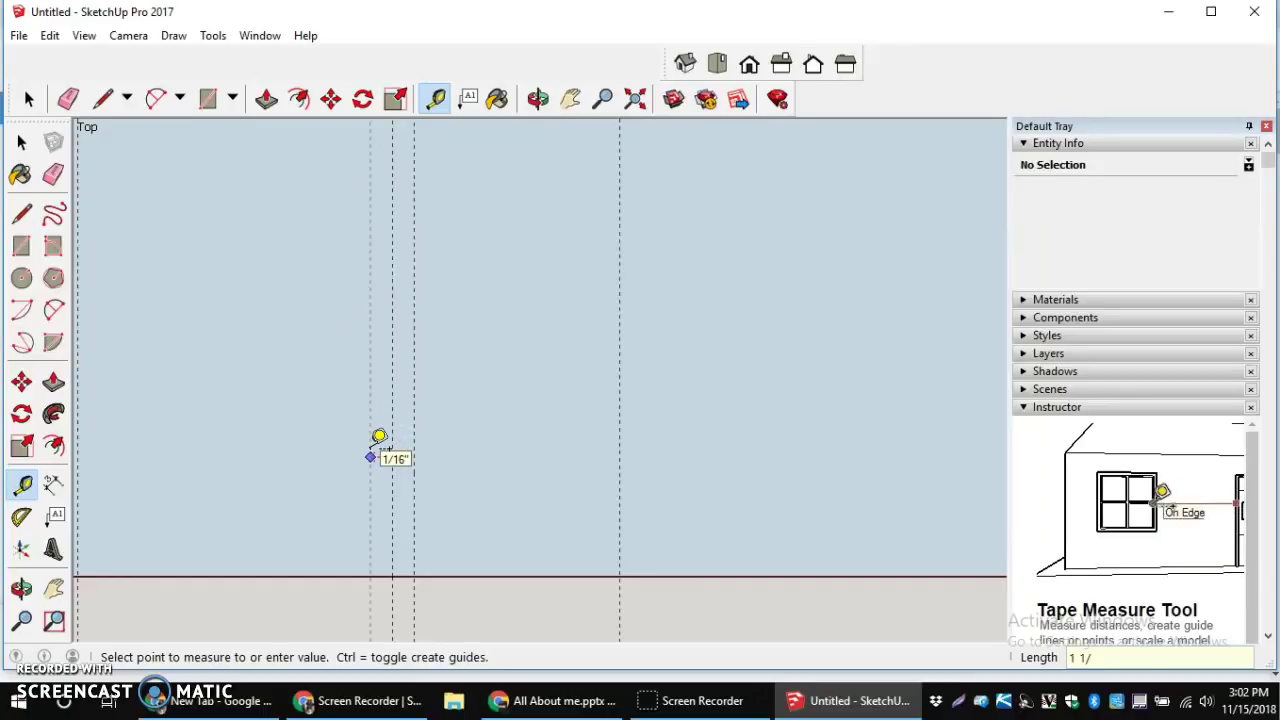
{"action": "type", "text": "16"}
{"action": "key", "text": "Return"}
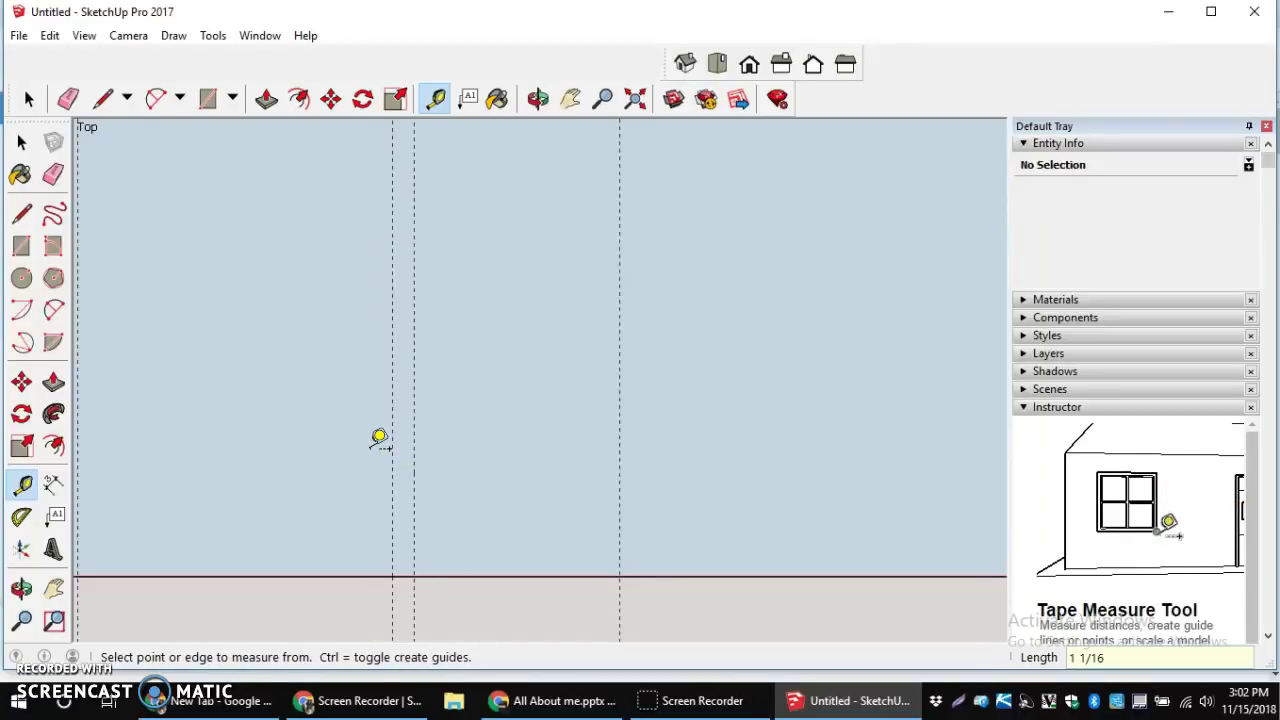
{"action": "left_click", "coordinate": [396, 472]}
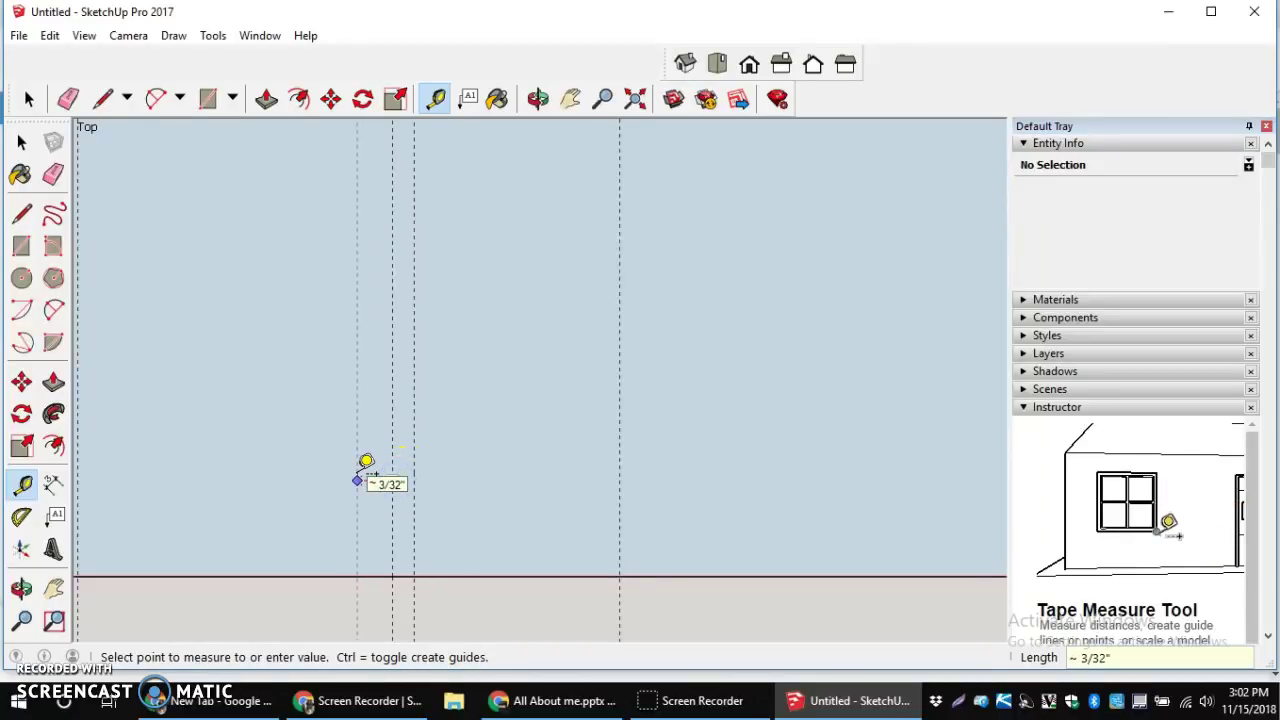
{"action": "type", "text": "1/16"}
{"action": "key", "text": "Return"}
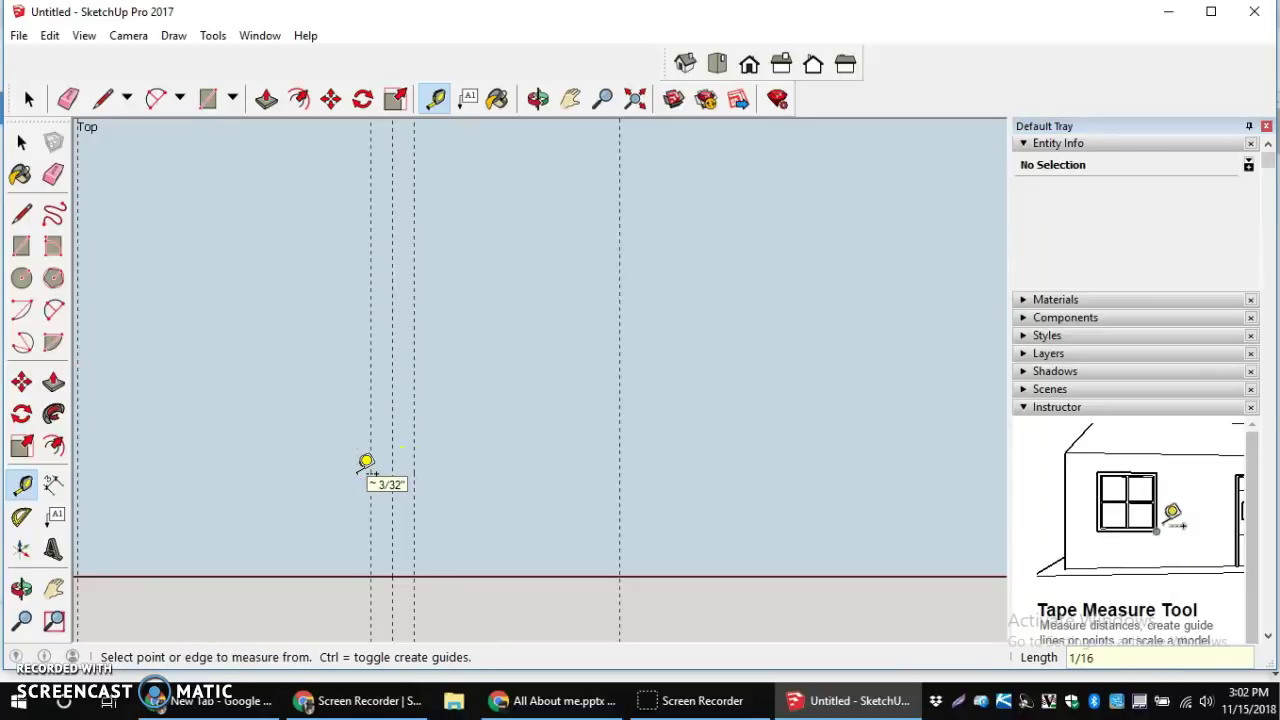
{"action": "scroll", "coordinate": [364, 465], "scroll_direction": "down", "scroll_amount": 3}
{"action": "scroll", "coordinate": [372, 500], "scroll_direction": "up", "scroll_amount": 3}
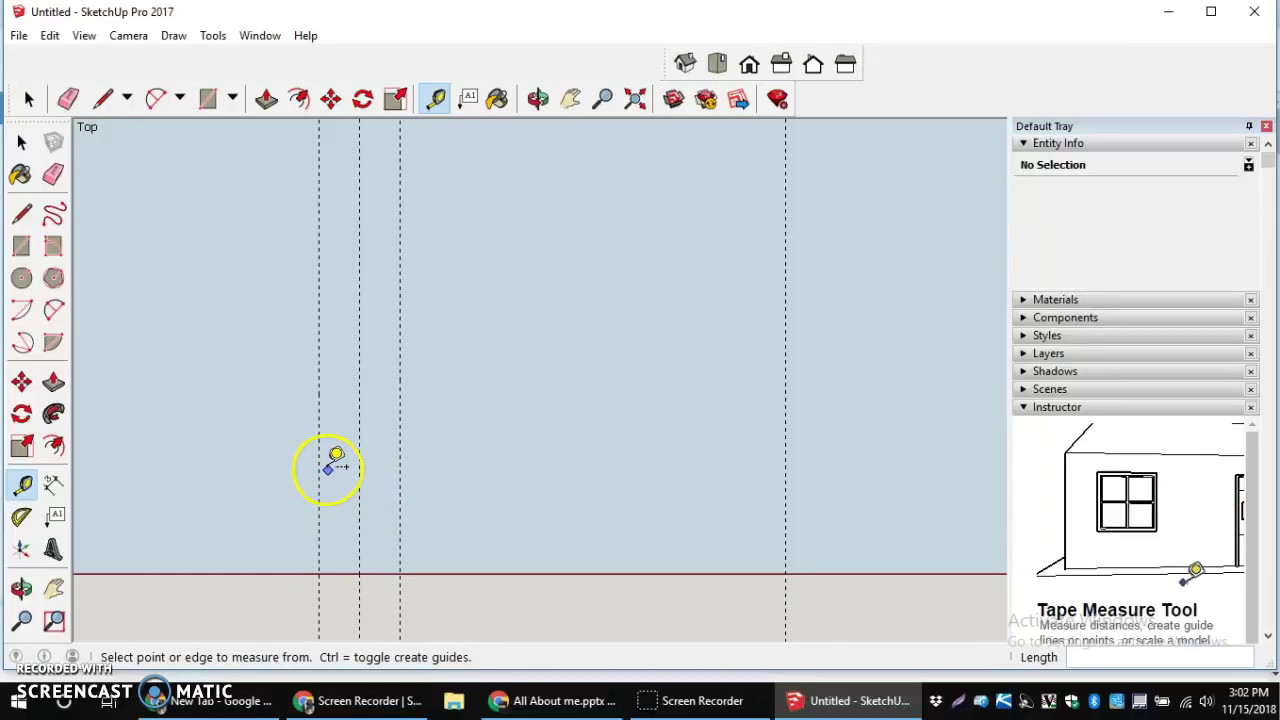
Add two more vertical guides spaced 1/4" apart for the notch
{"action": "left_click", "coordinate": [360, 520]}
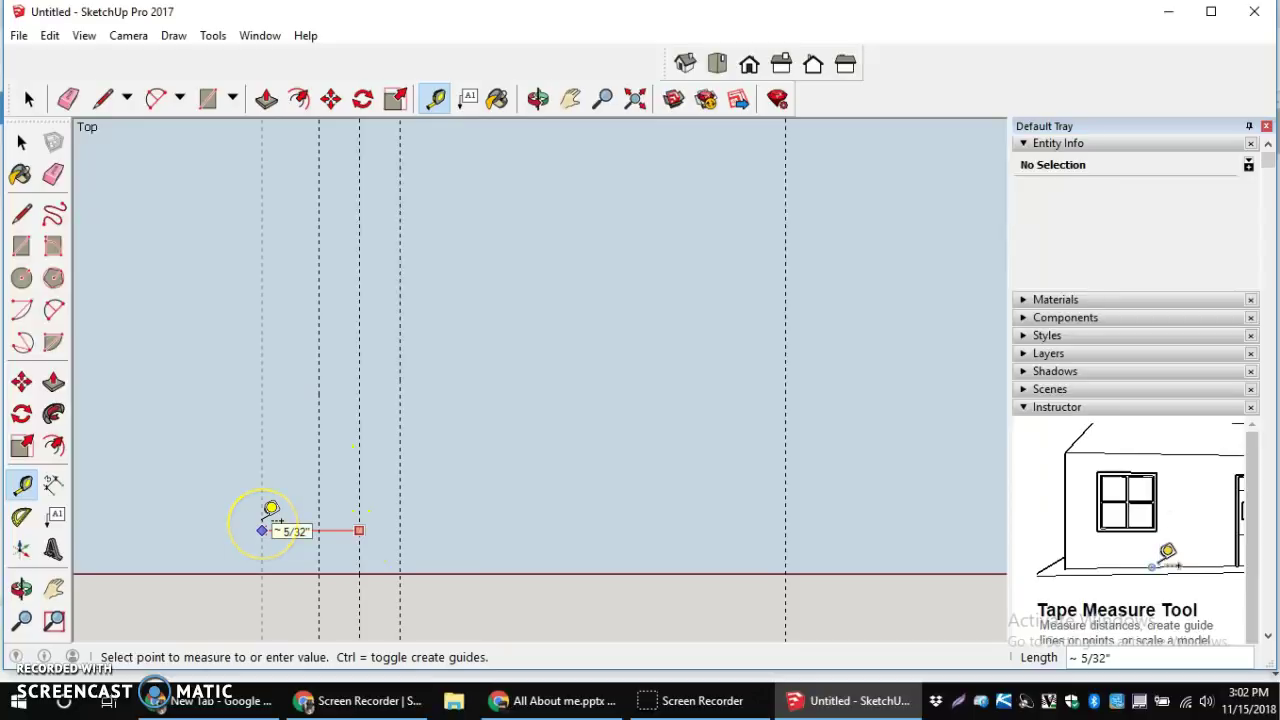
{"action": "type", "text": "1/4"}
{"action": "key", "text": "Return"}
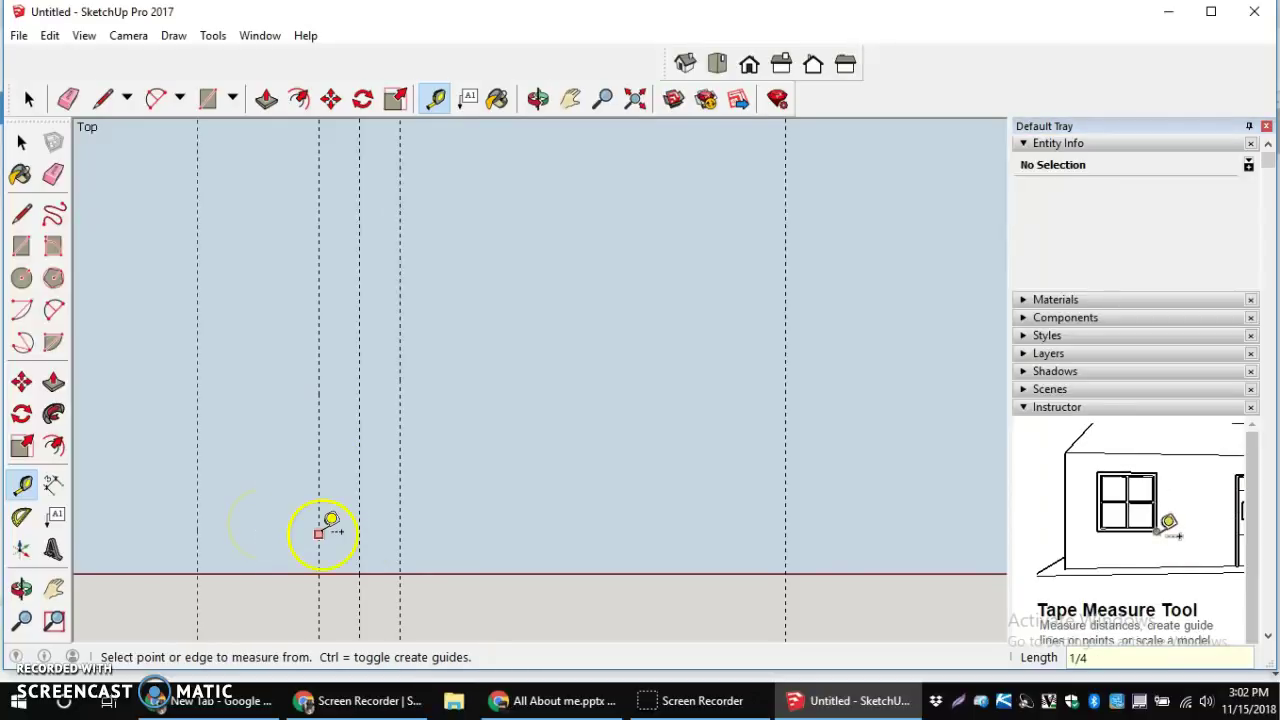
{"action": "left_click", "coordinate": [359, 528]}
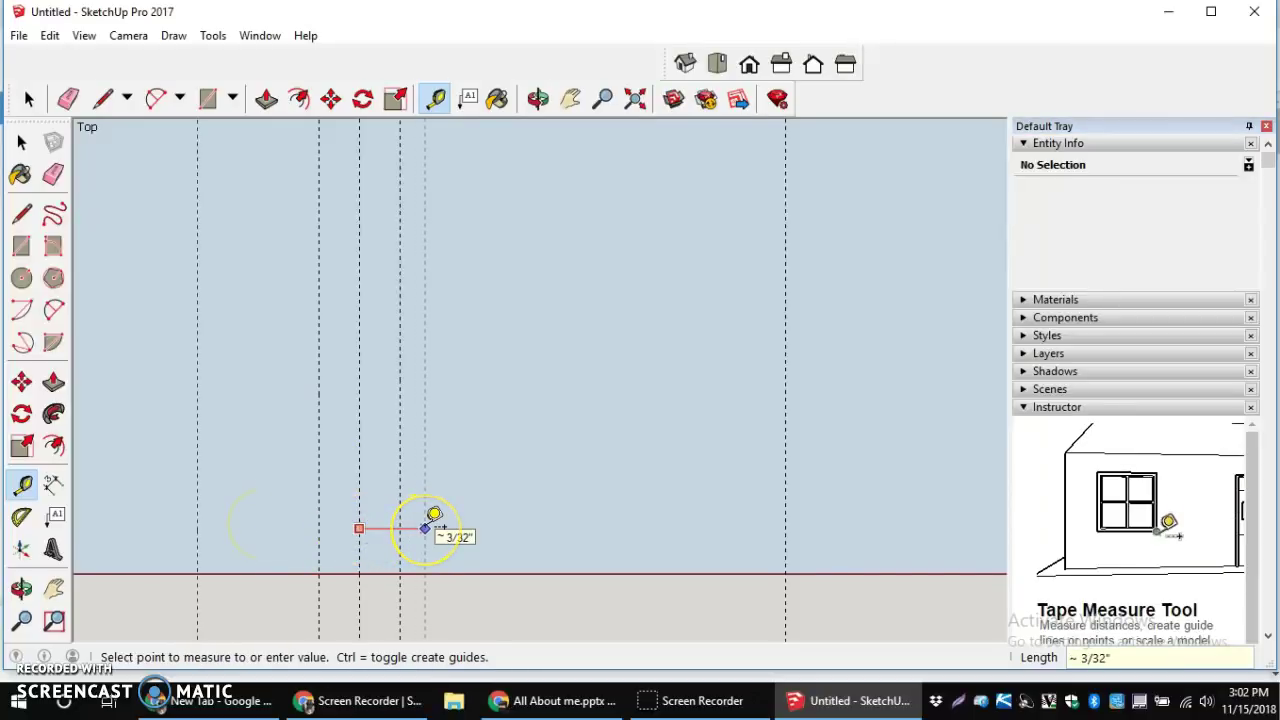
{"action": "type", "text": "1/4"}
{"action": "key", "text": "Return"}
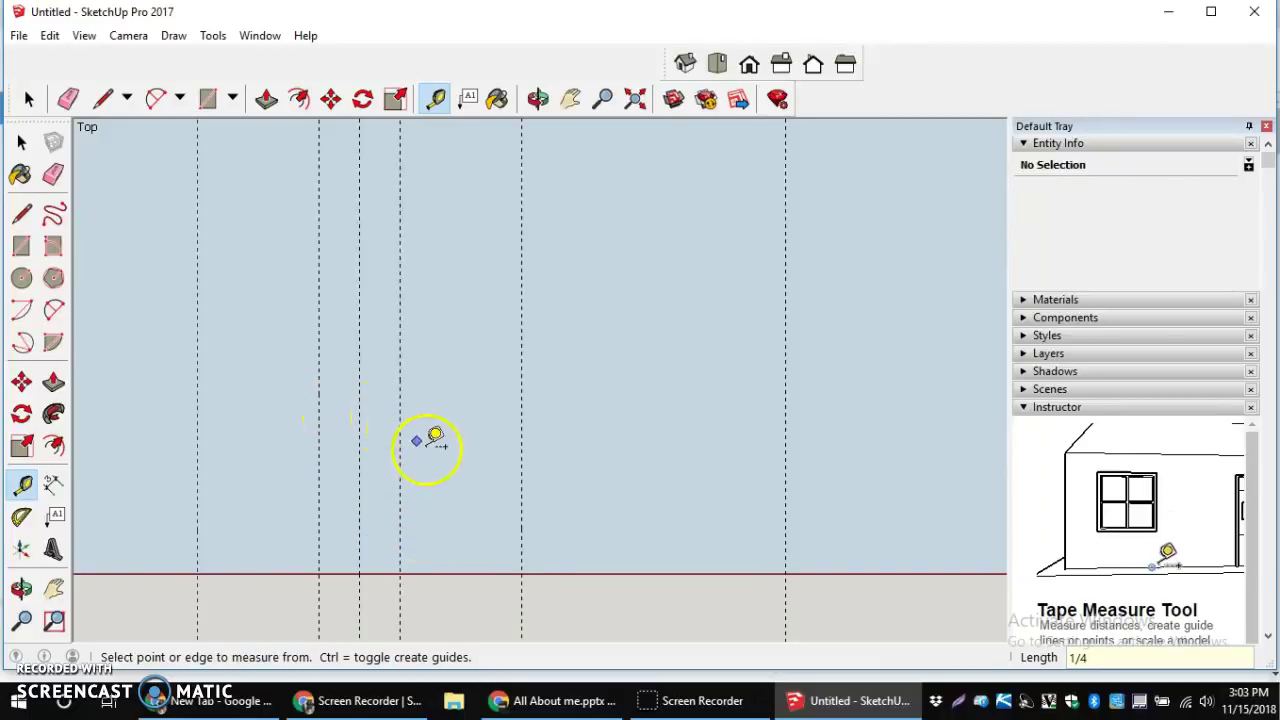
Place a horizontal guide 1/2" above the plate's bottom edge
{"action": "left_click", "coordinate": [443, 573]}
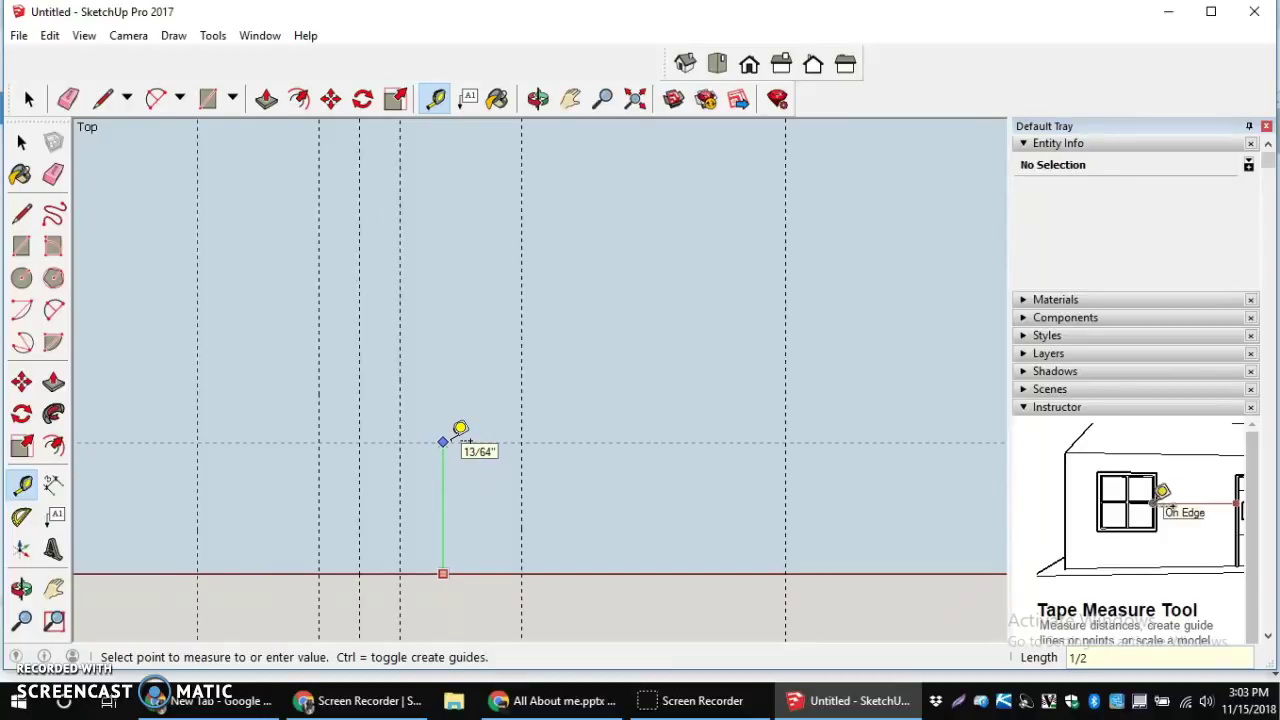
{"action": "key", "text": "Return"}
{"action": "left_click", "coordinate": [448, 454]}
{"action": "scroll", "coordinate": [417, 466], "scroll_direction": "down", "scroll_amount": 3}
{"action": "scroll", "coordinate": [363, 437], "scroll_direction": "up", "scroll_amount": 4}
Draw the notch's slanted, top and slanted edges between the bottom edge and the 1/2" guide
{"action": "left_click", "coordinate": [102, 99]}
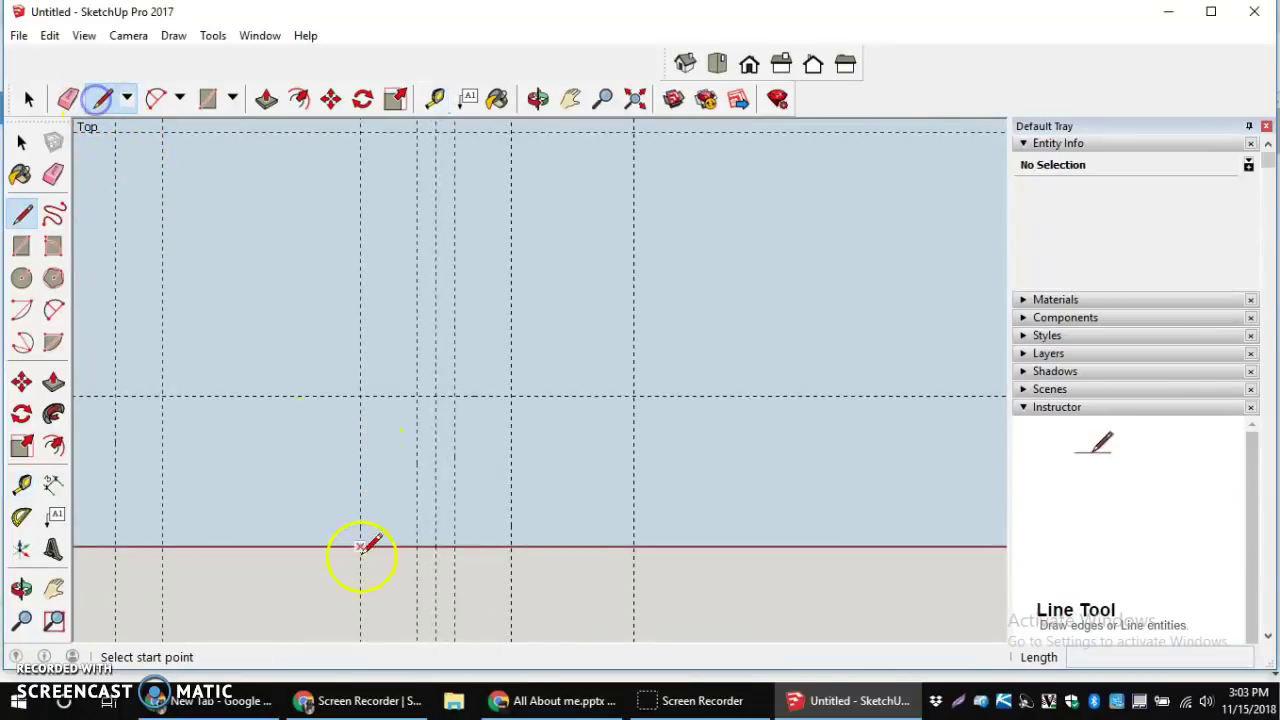
{"action": "left_click", "coordinate": [360, 546]}
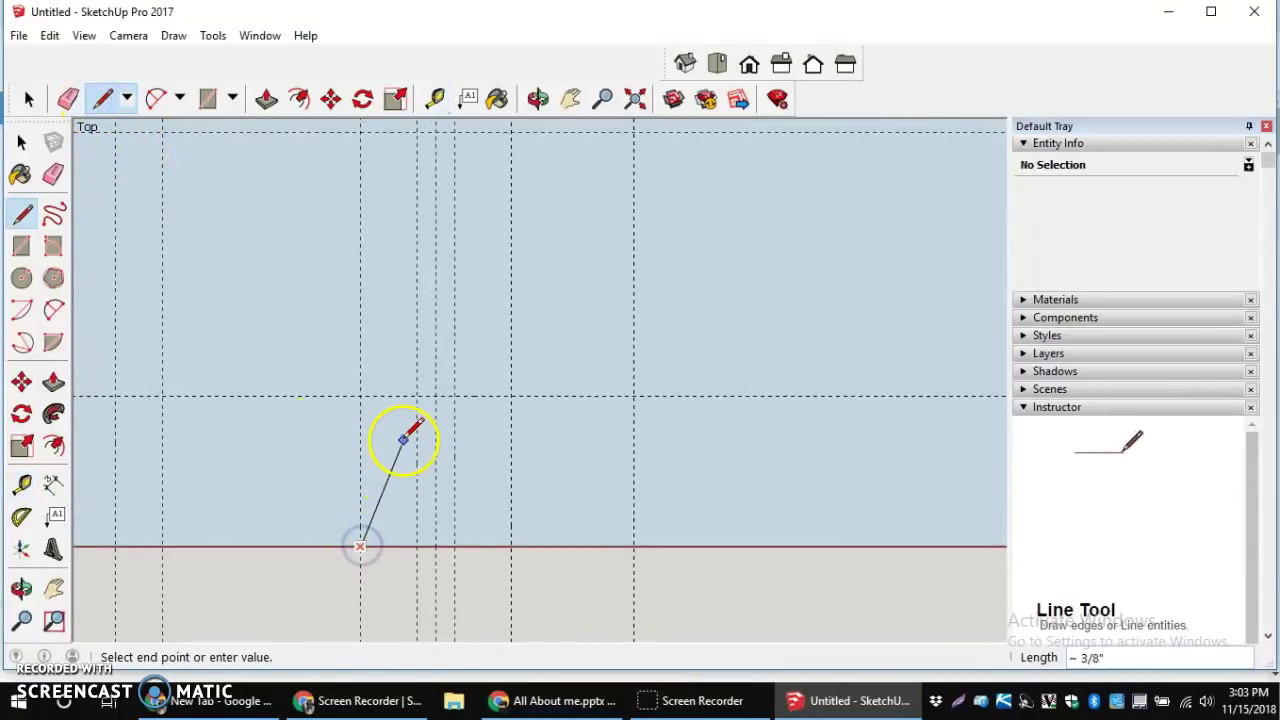
{"action": "left_click", "coordinate": [416, 396]}
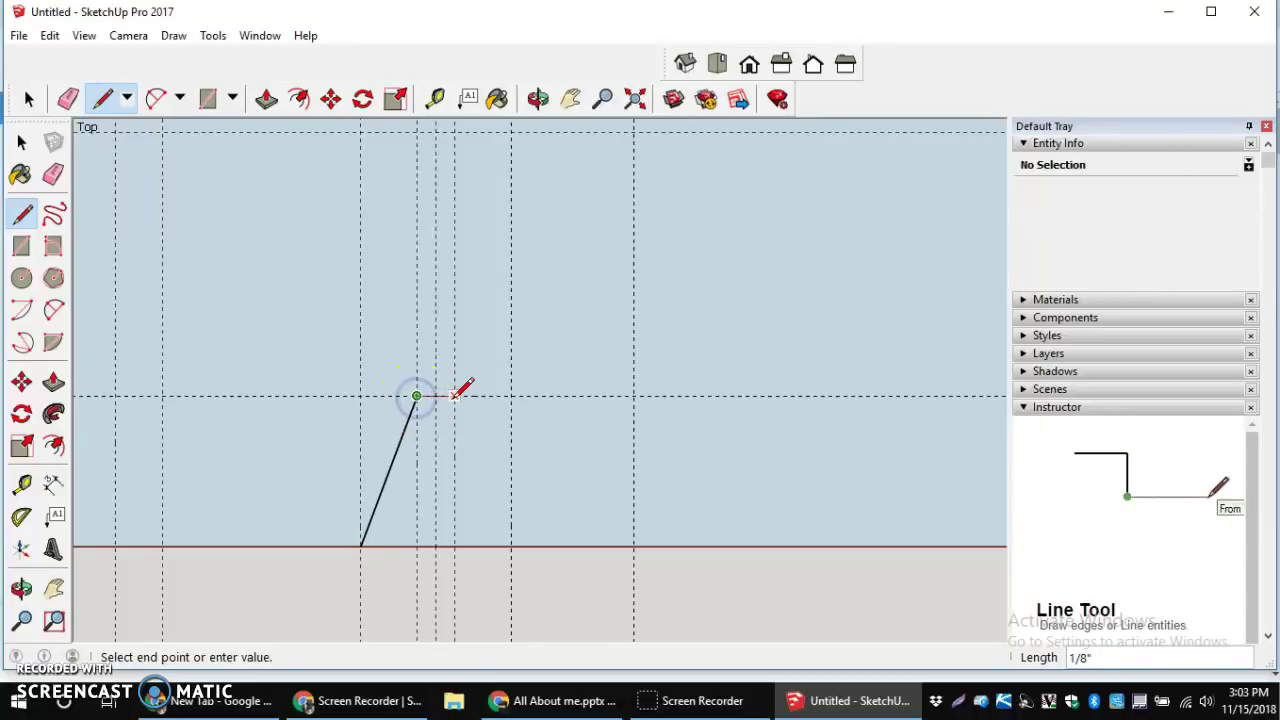
{"action": "left_click", "coordinate": [454, 396]}
{"action": "double_click", "coordinate": [511, 545]}
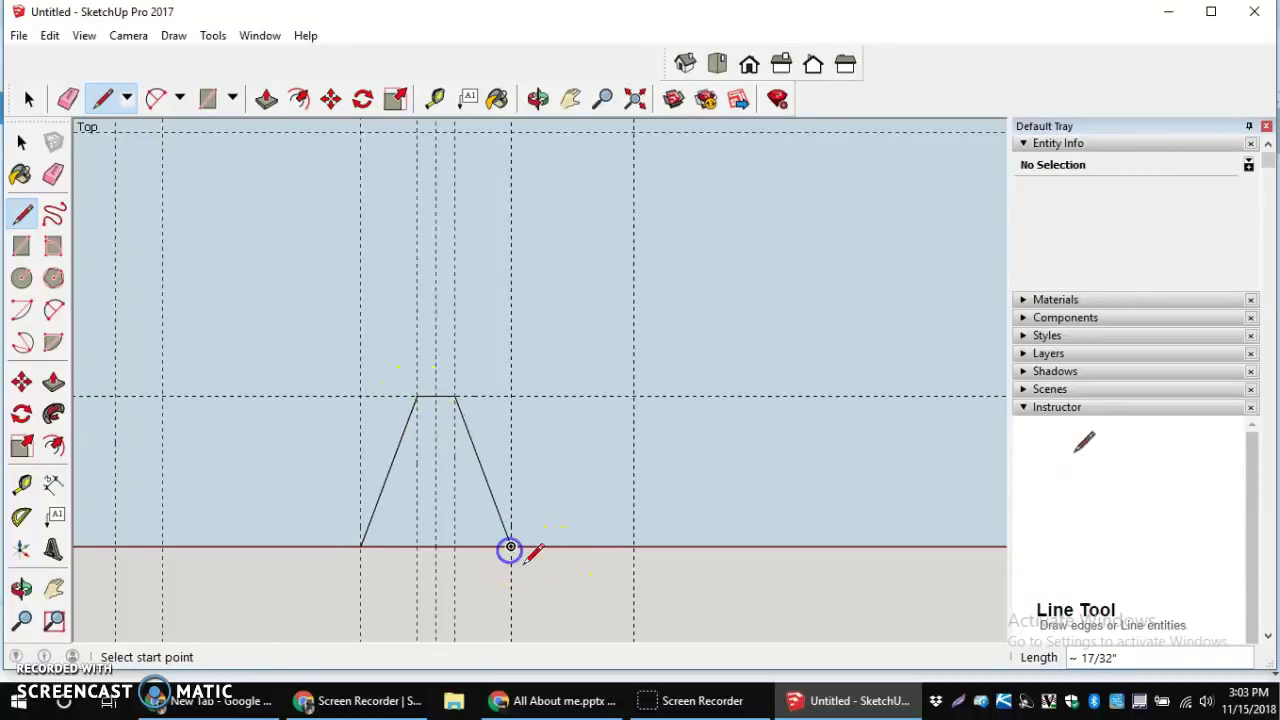
{"action": "scroll", "coordinate": [545, 589], "scroll_direction": "down", "scroll_amount": 5}
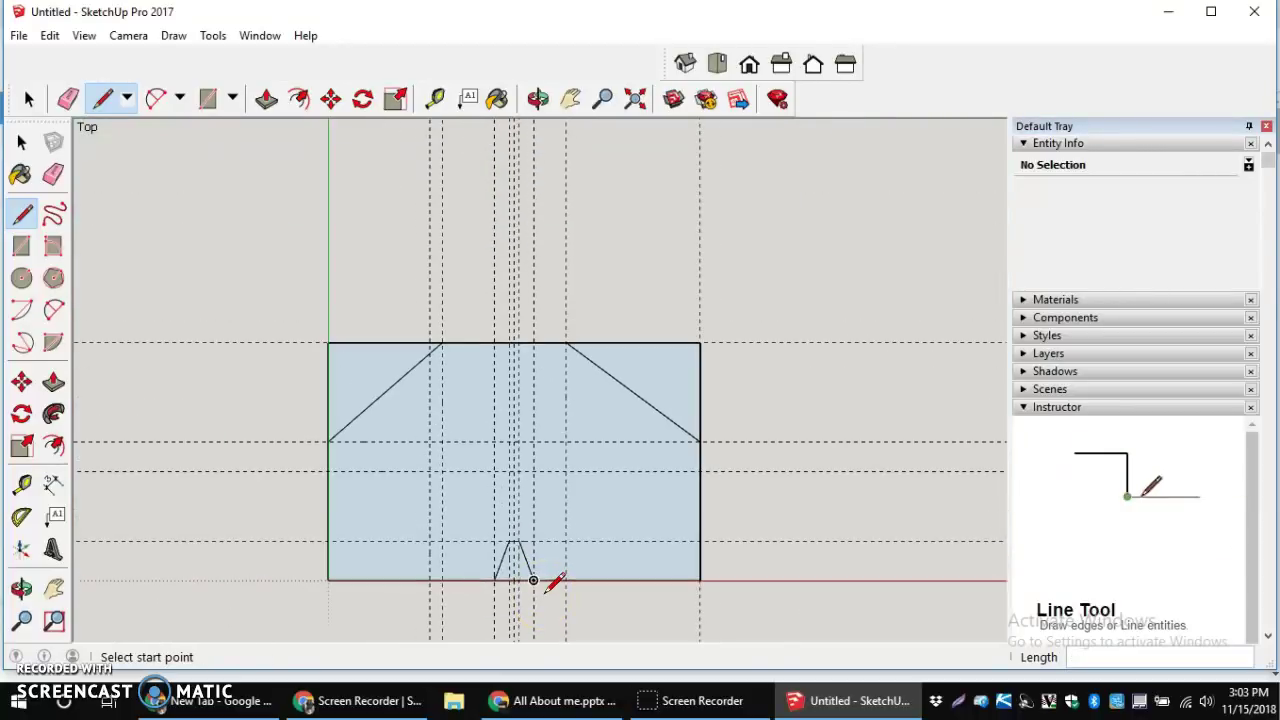
{"action": "scroll", "coordinate": [547, 590], "scroll_direction": "up", "scroll_amount": 2}
{"action": "left_click", "coordinate": [370, 406]}
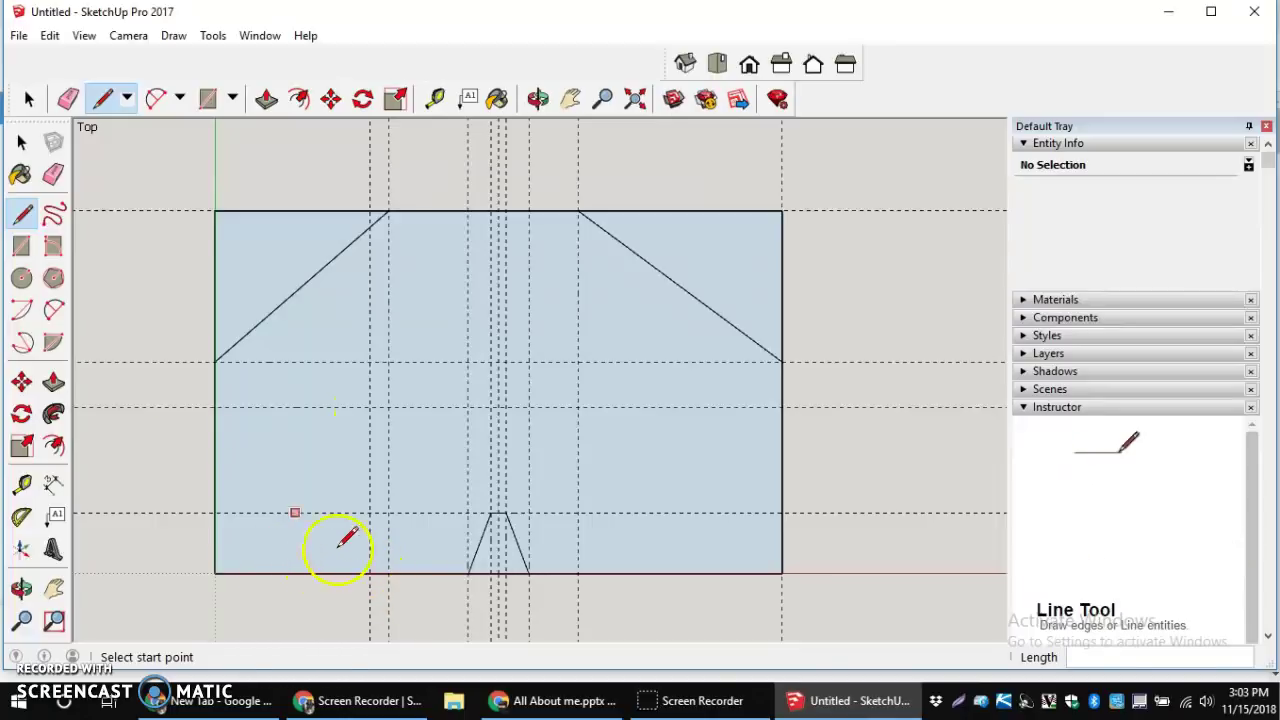
{"action": "left_click", "coordinate": [26, 487]}
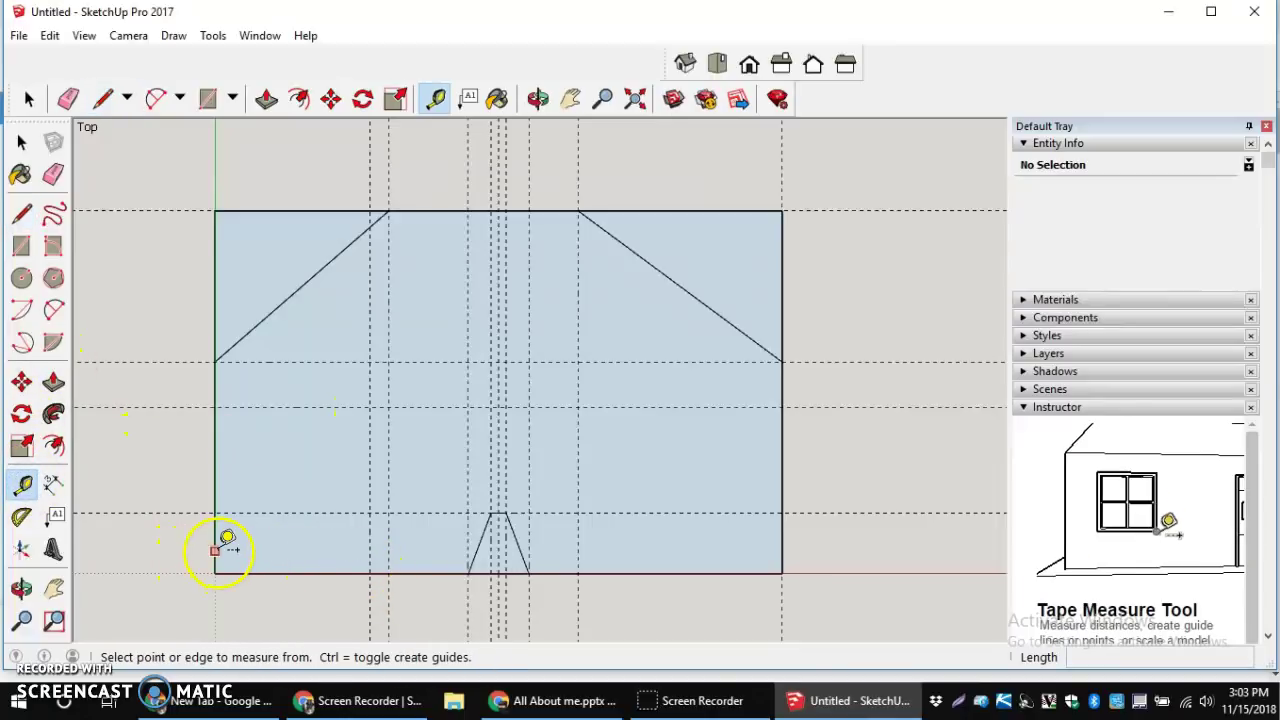
{"action": "left_click", "coordinate": [214, 549]}
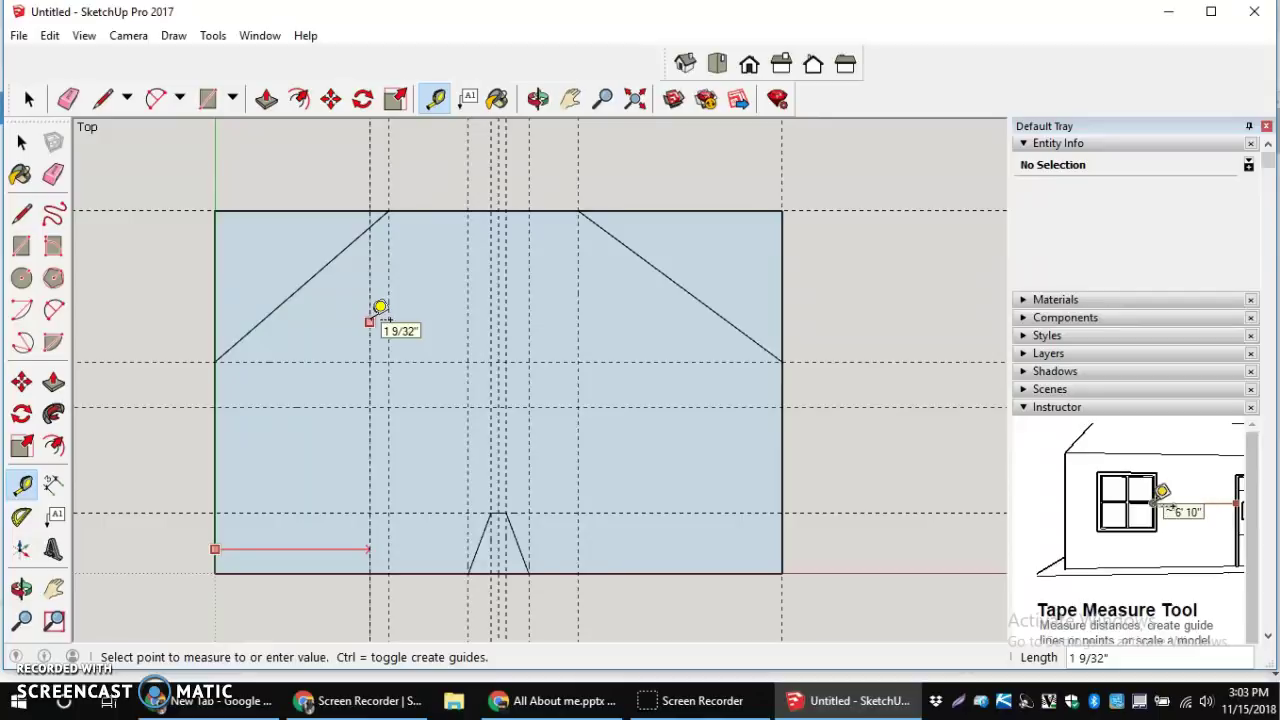
{"action": "left_click", "coordinate": [393, 465]}
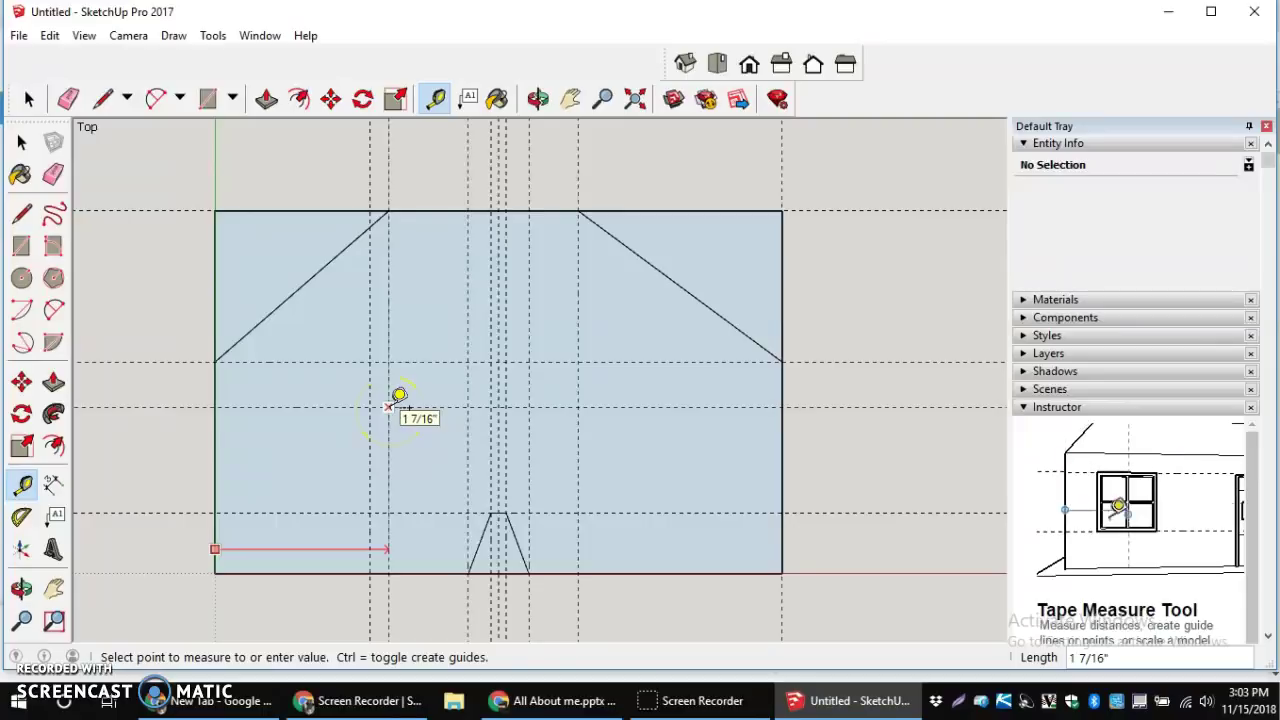
{"action": "left_click", "coordinate": [388, 407]}
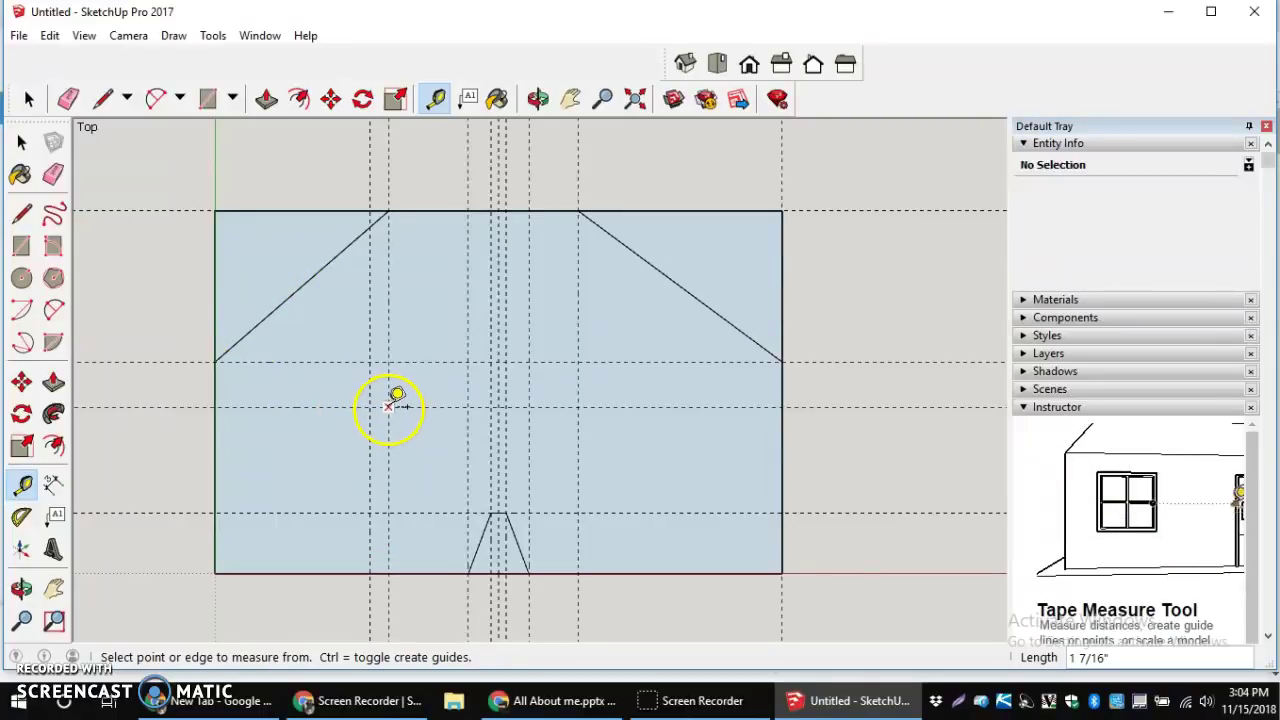
{"action": "left_click", "coordinate": [22, 143]}
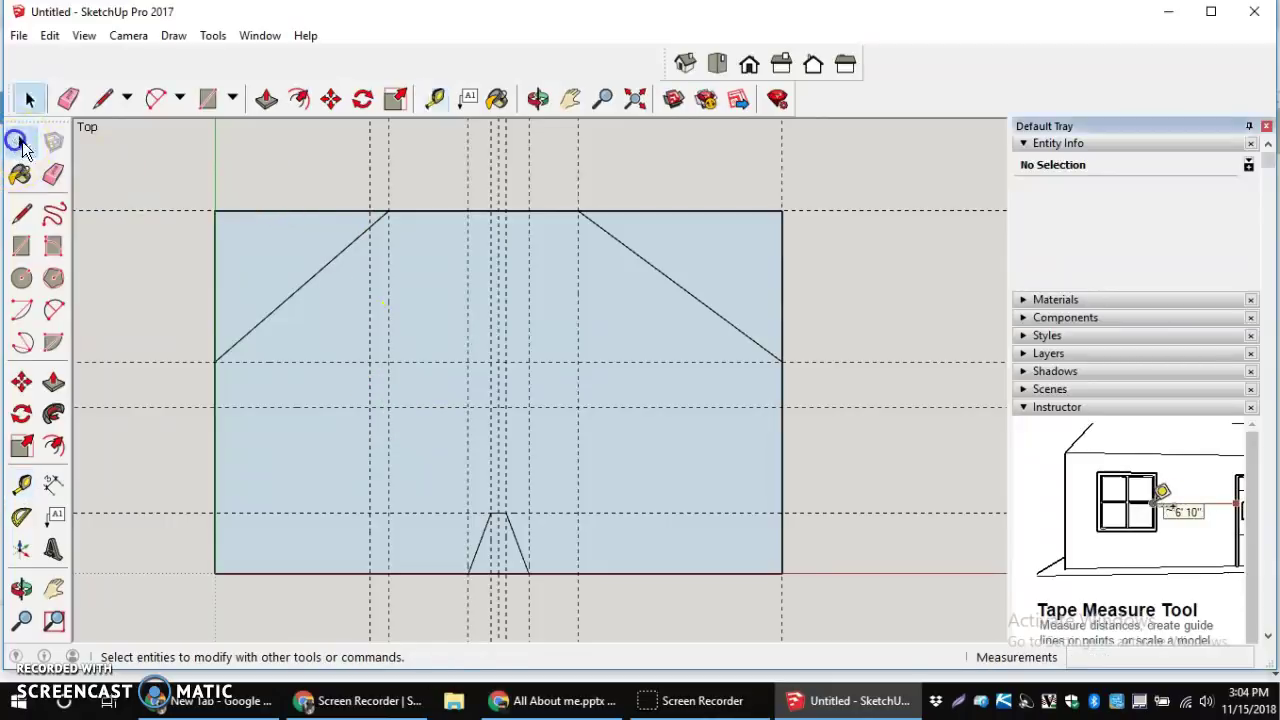
Delete the unneeded vertical guide and the horizontal guide through the chamfer ends
{"action": "left_click", "coordinate": [369, 180]}
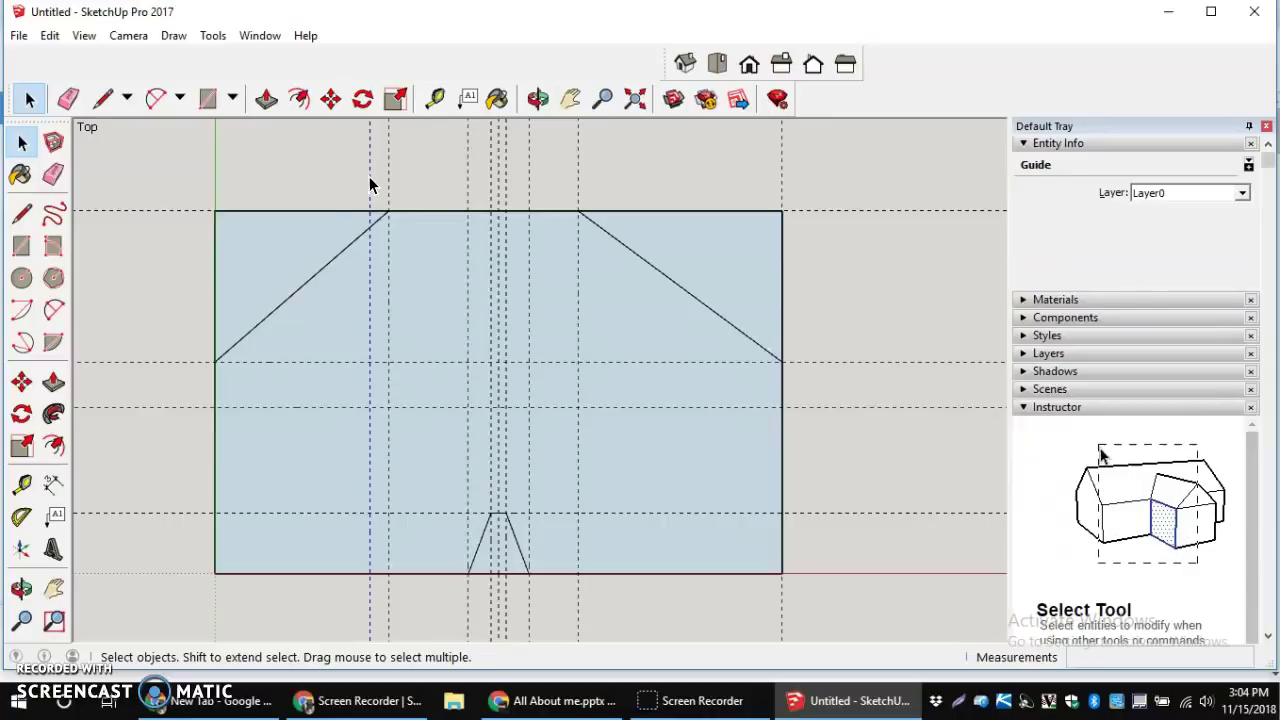
{"action": "key", "text": "Delete"}
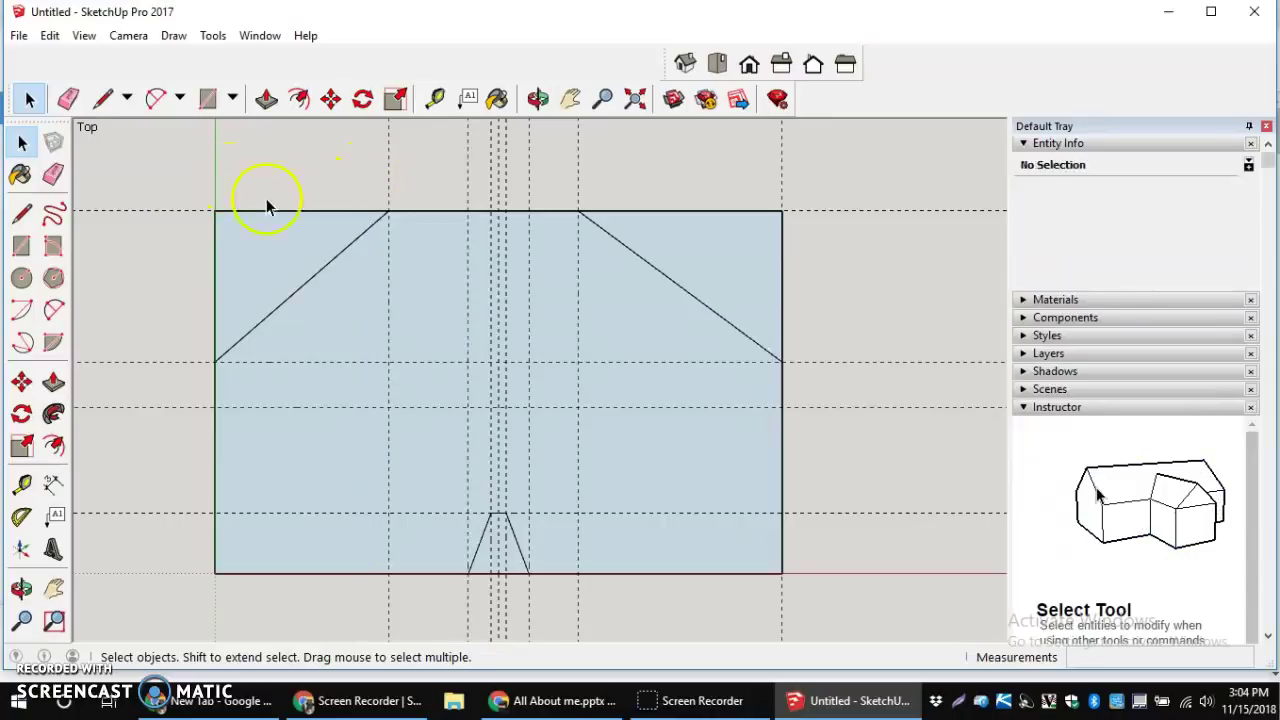
{"action": "left_click", "coordinate": [169, 213]}
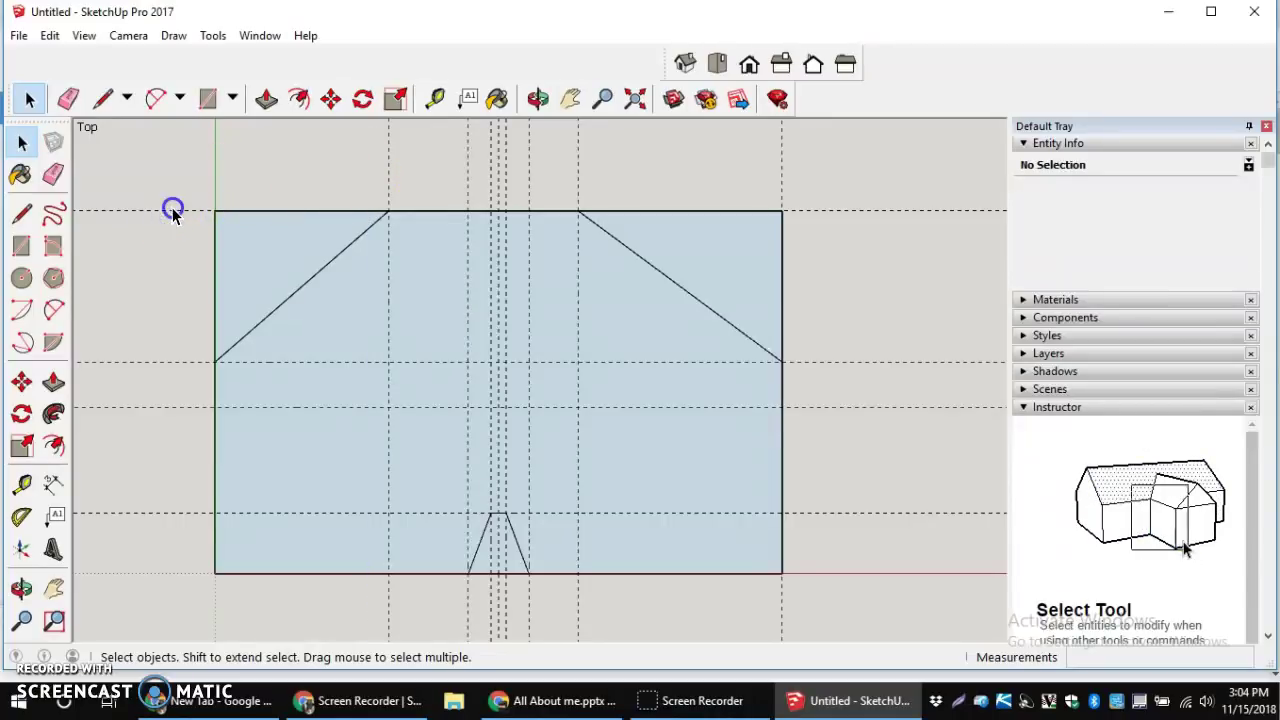
{"action": "left_click", "coordinate": [171, 224]}
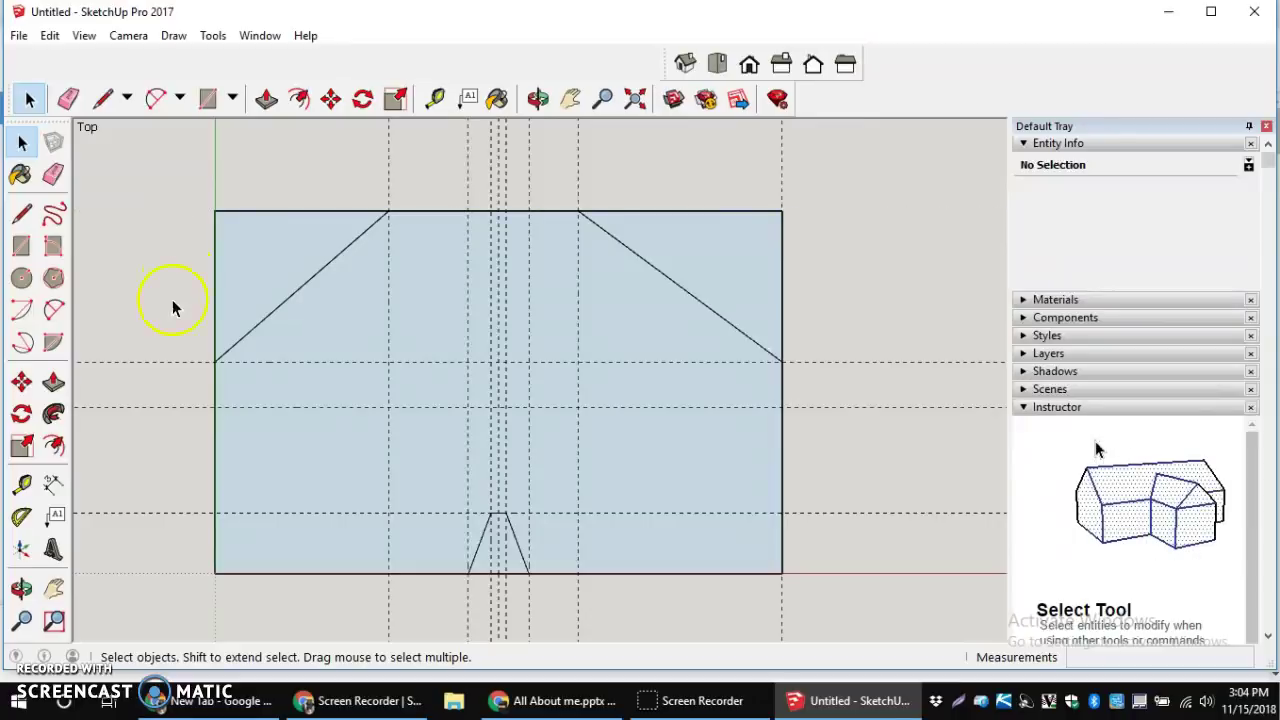
{"action": "left_click", "coordinate": [154, 362]}
{"action": "key", "text": "Delete"}
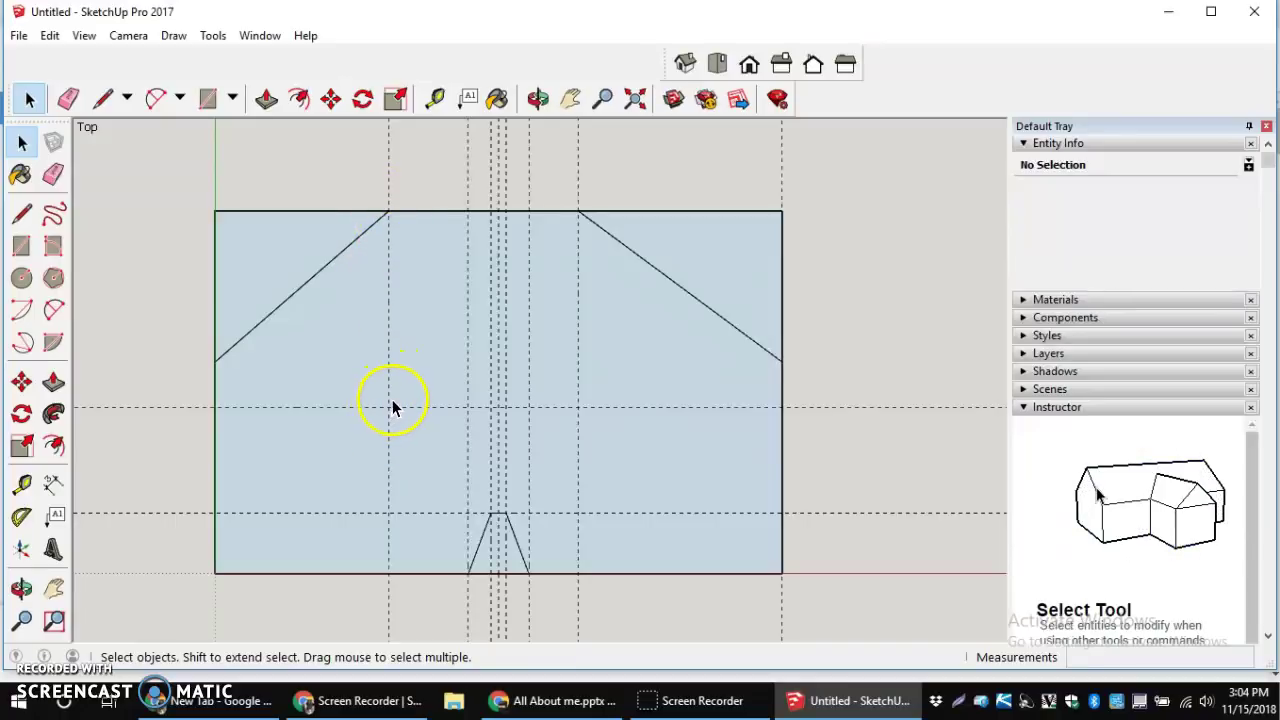
Draw a 3/4" radius circle centred on the guide intersection in the plate's left half
{"action": "left_click", "coordinate": [22, 278]}
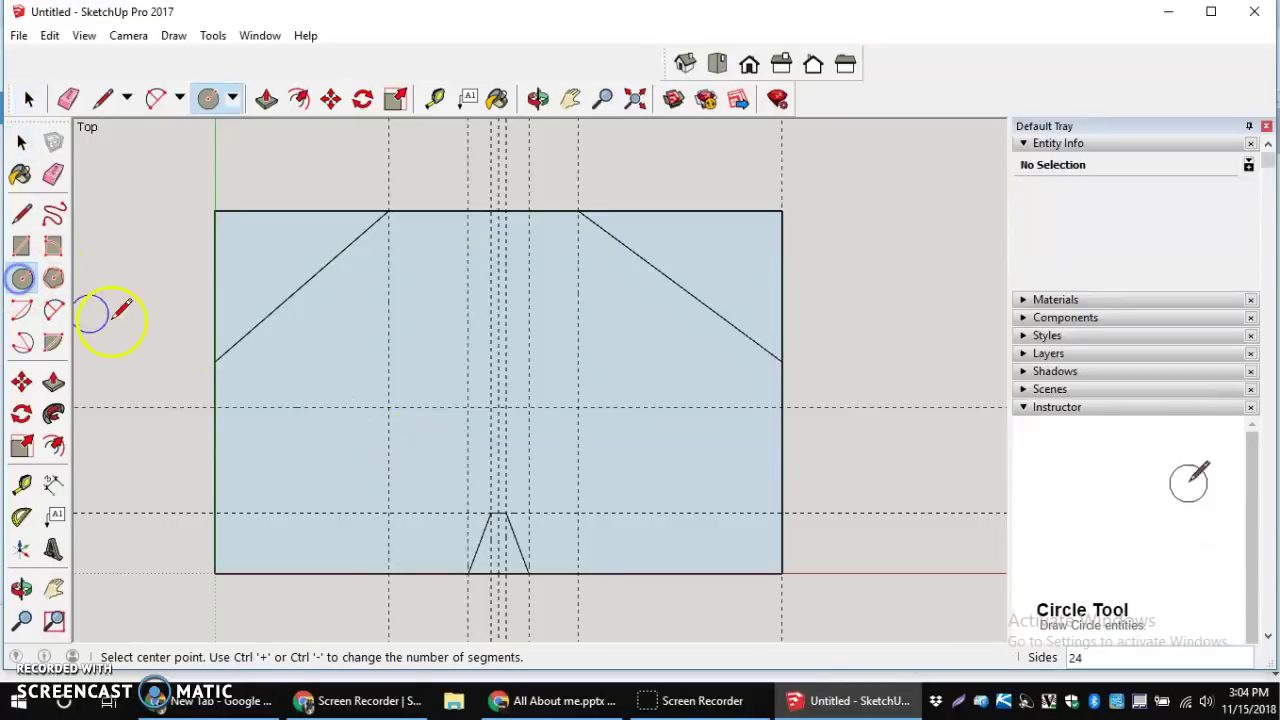
{"action": "left_click", "coordinate": [388, 407]}
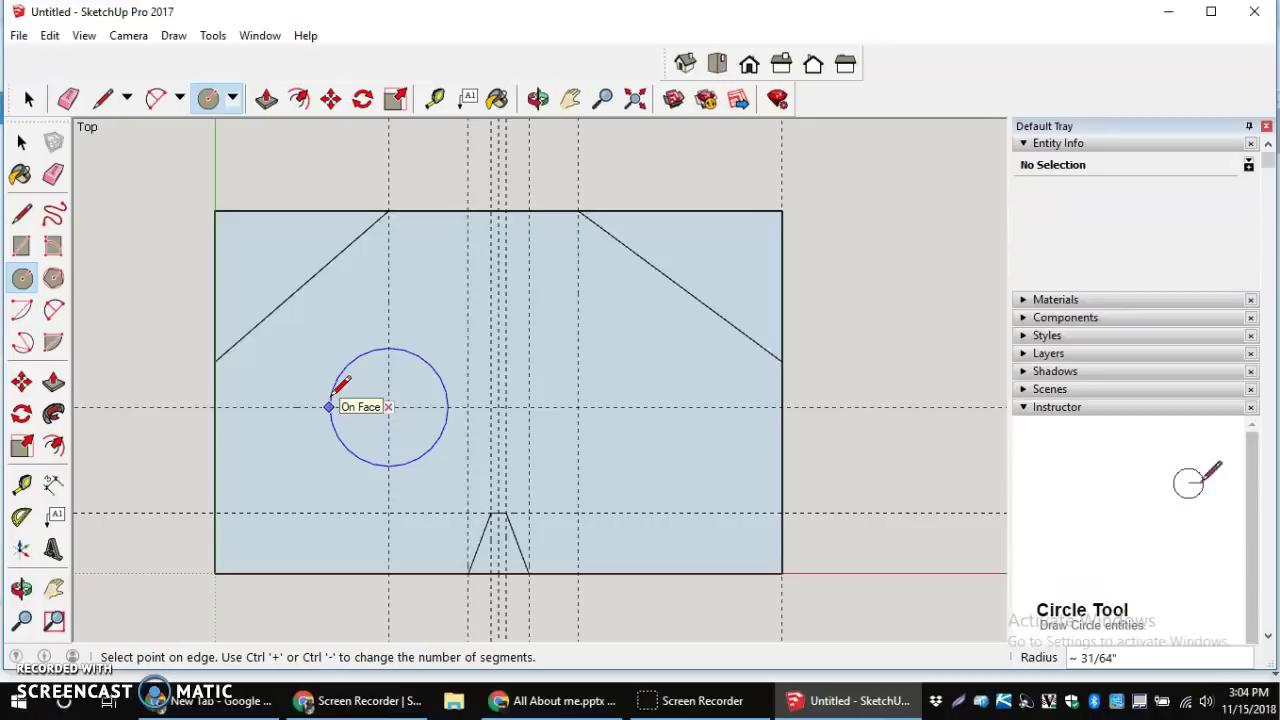
{"action": "left_click", "coordinate": [333, 406]}
{"action": "left_click_drag", "start_coordinate": [333, 406], "coordinate": [390, 362]}
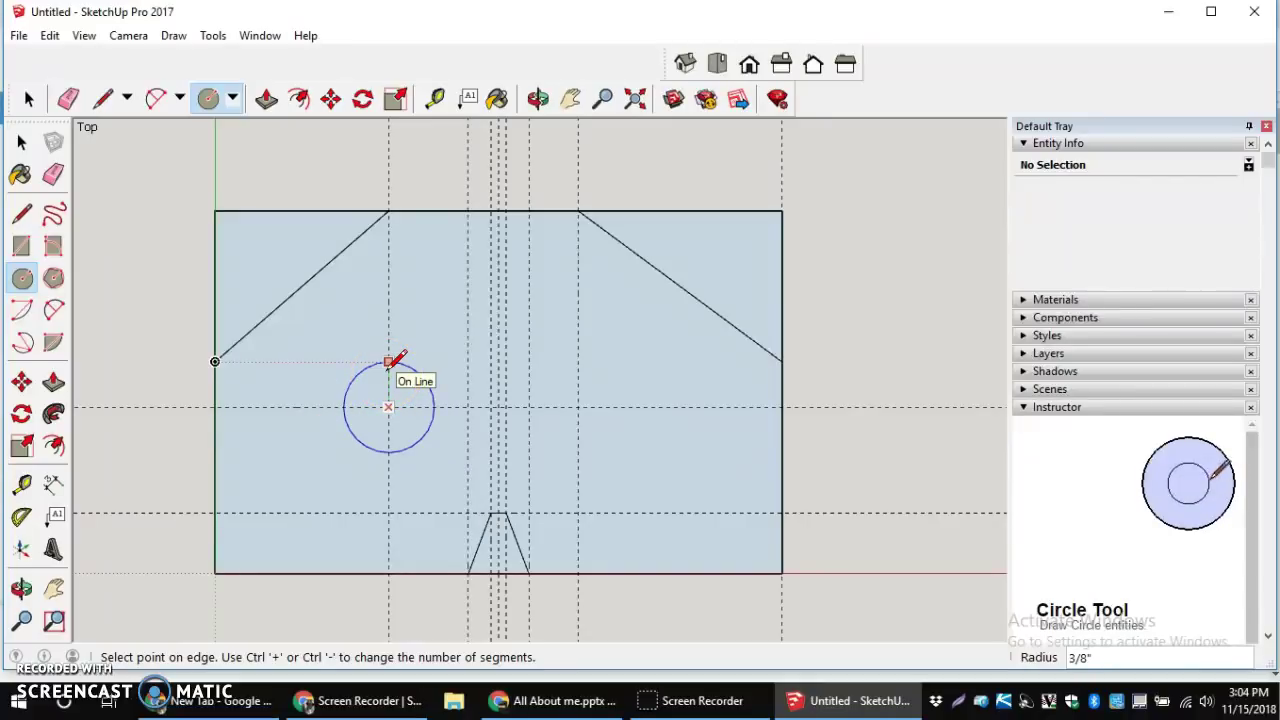
{"action": "type", "text": "3/4"}
{"action": "key", "text": "Return"}
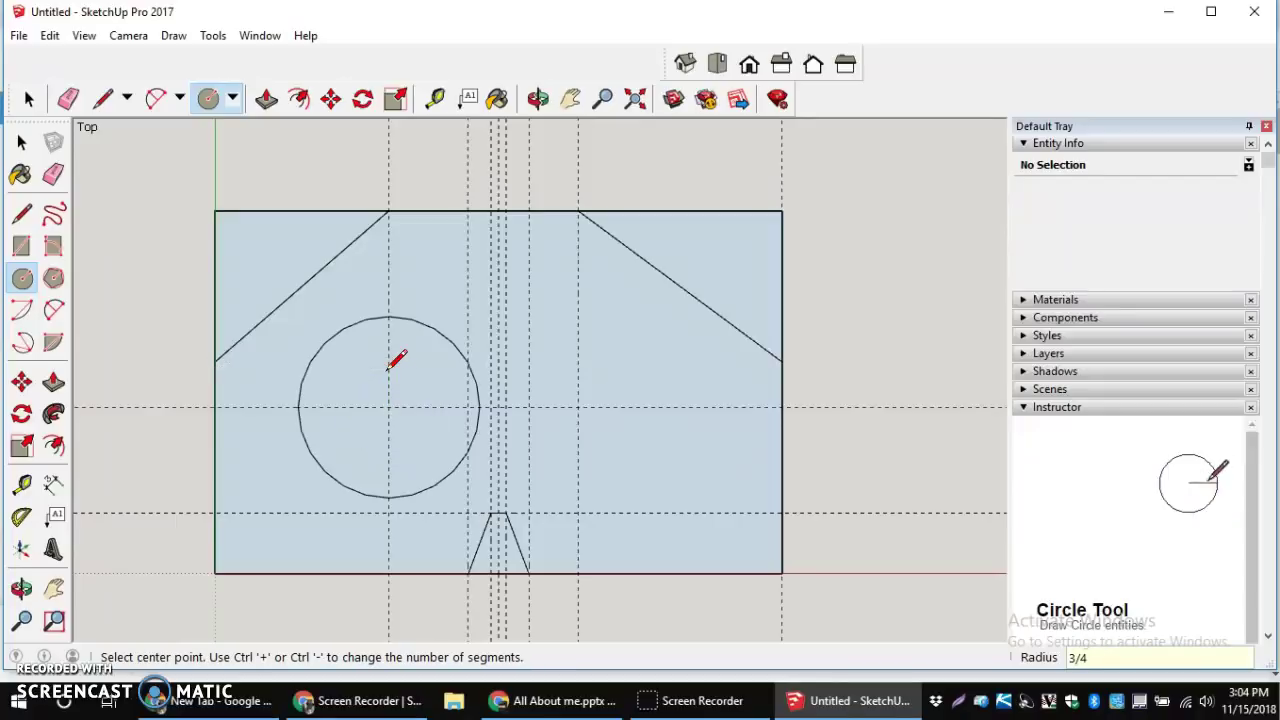
{"action": "scroll", "coordinate": [390, 366], "scroll_direction": "down", "scroll_amount": 3}
{"action": "scroll", "coordinate": [523, 443], "scroll_direction": "up", "scroll_amount": 3}
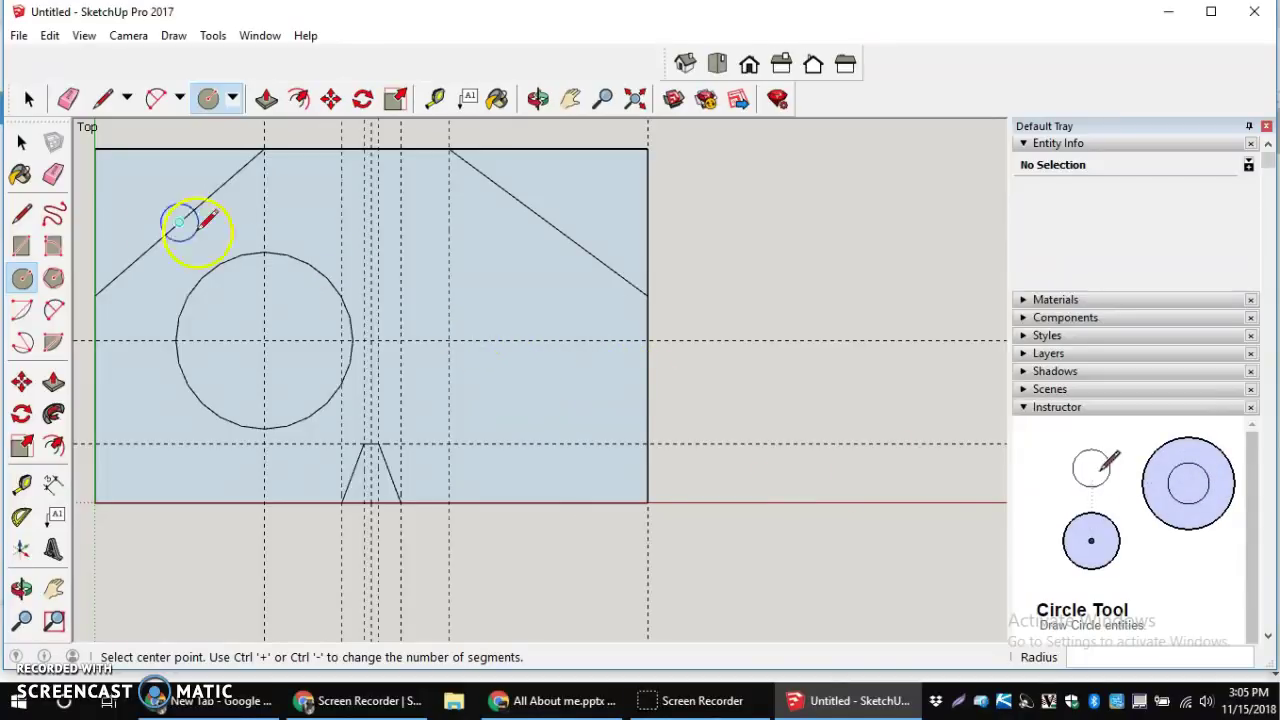
Place Tape Measure guides 3/4" above the bottom edge and 1 3/8" in from the right edge
{"action": "left_click", "coordinate": [22, 484]}
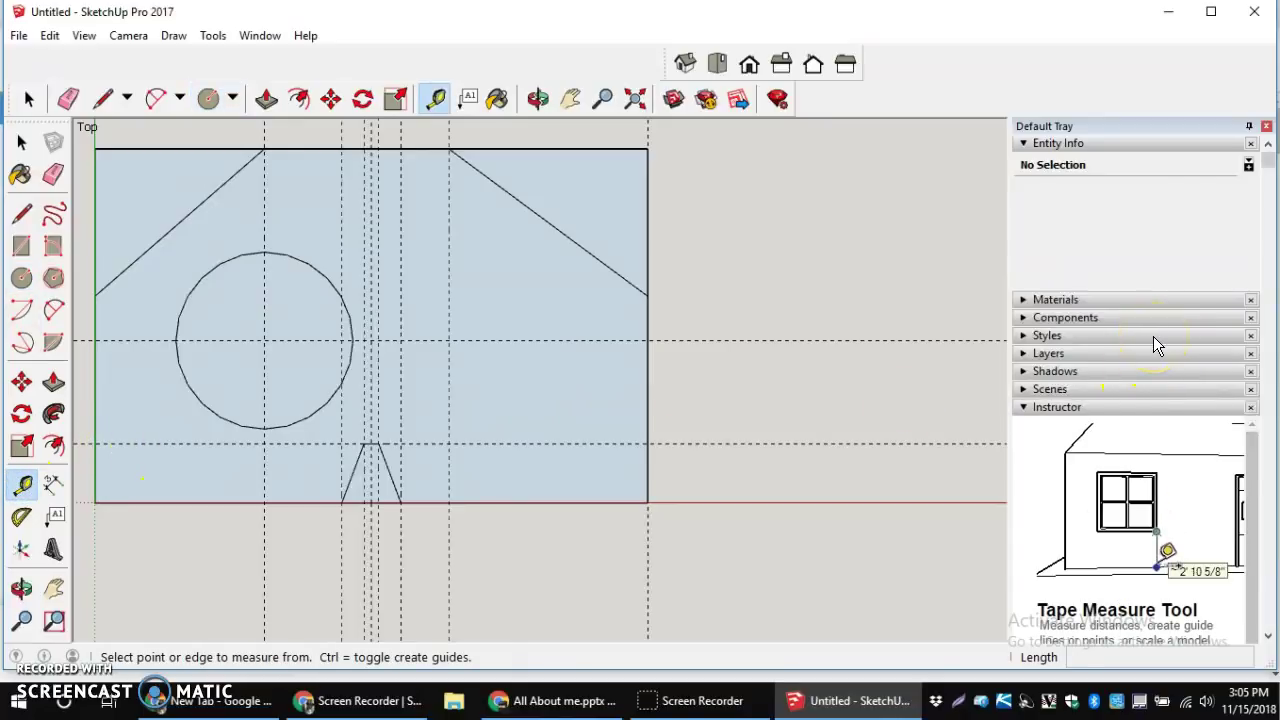
{"action": "left_click", "coordinate": [562, 502]}
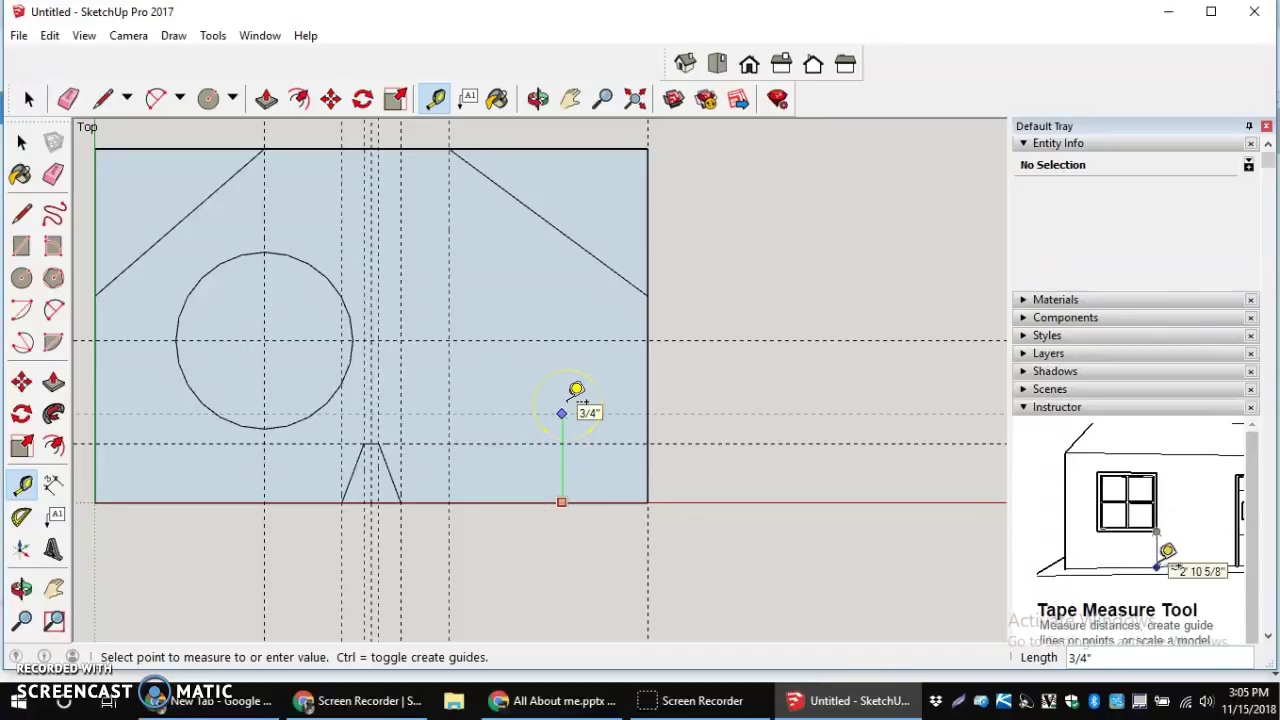
{"action": "left_click", "coordinate": [576, 390]}
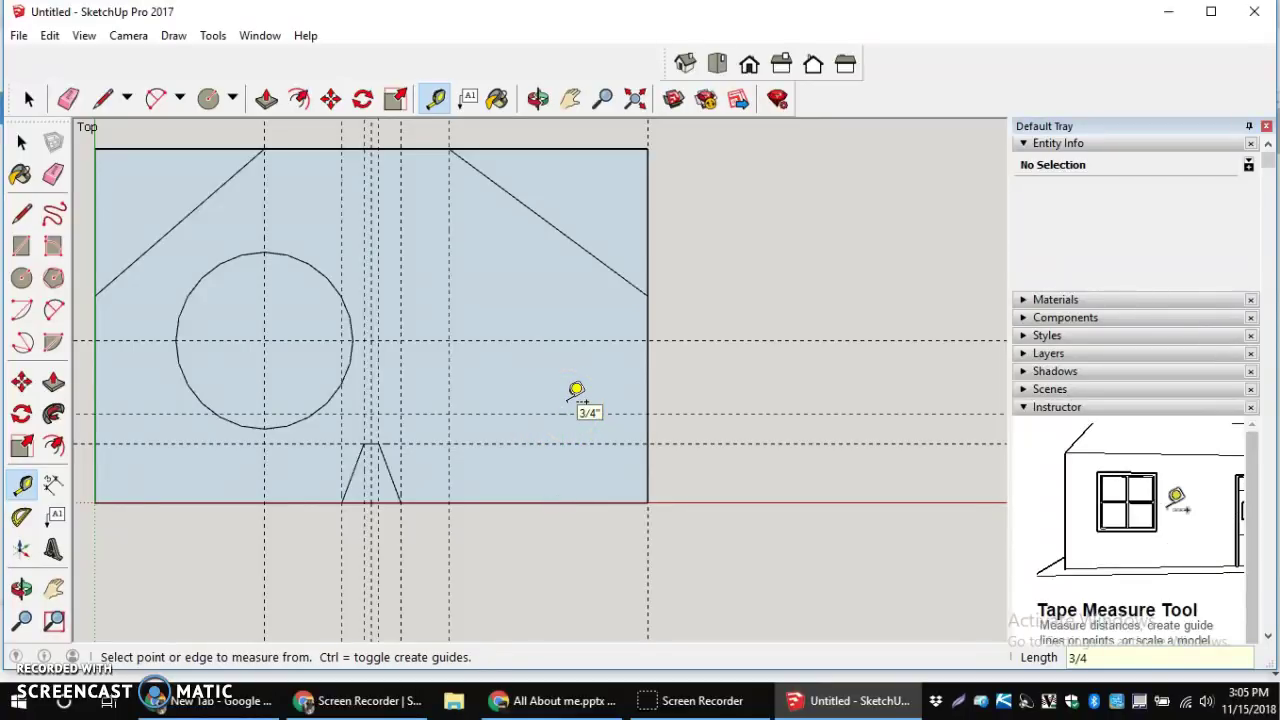
{"action": "left_click", "coordinate": [647, 399]}
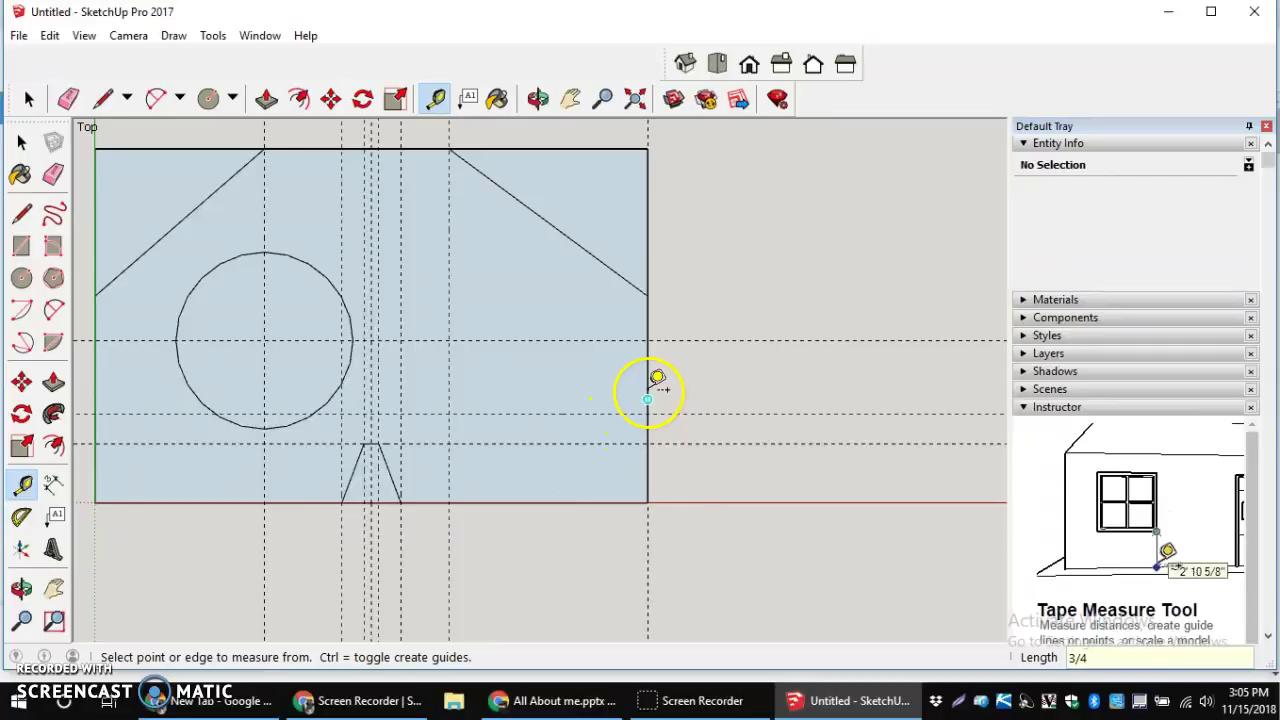
{"action": "left_click", "coordinate": [647, 367]}
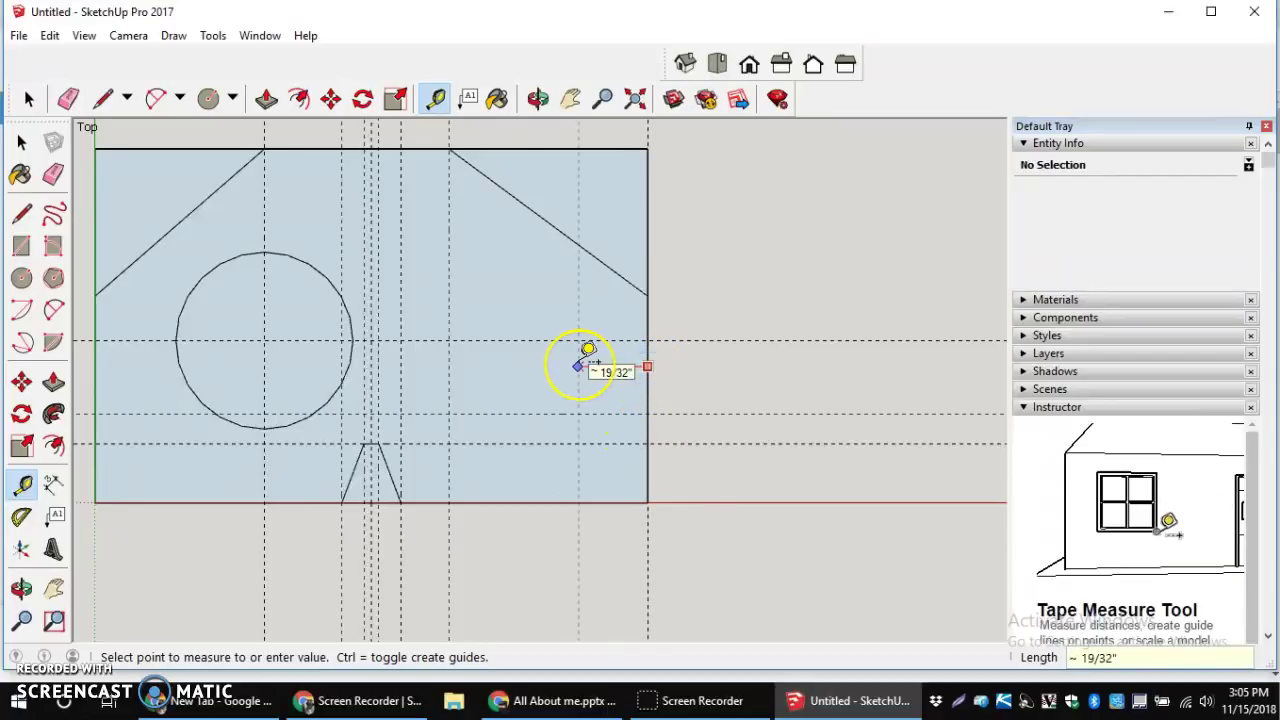
{"action": "left_click", "coordinate": [626, 412]}
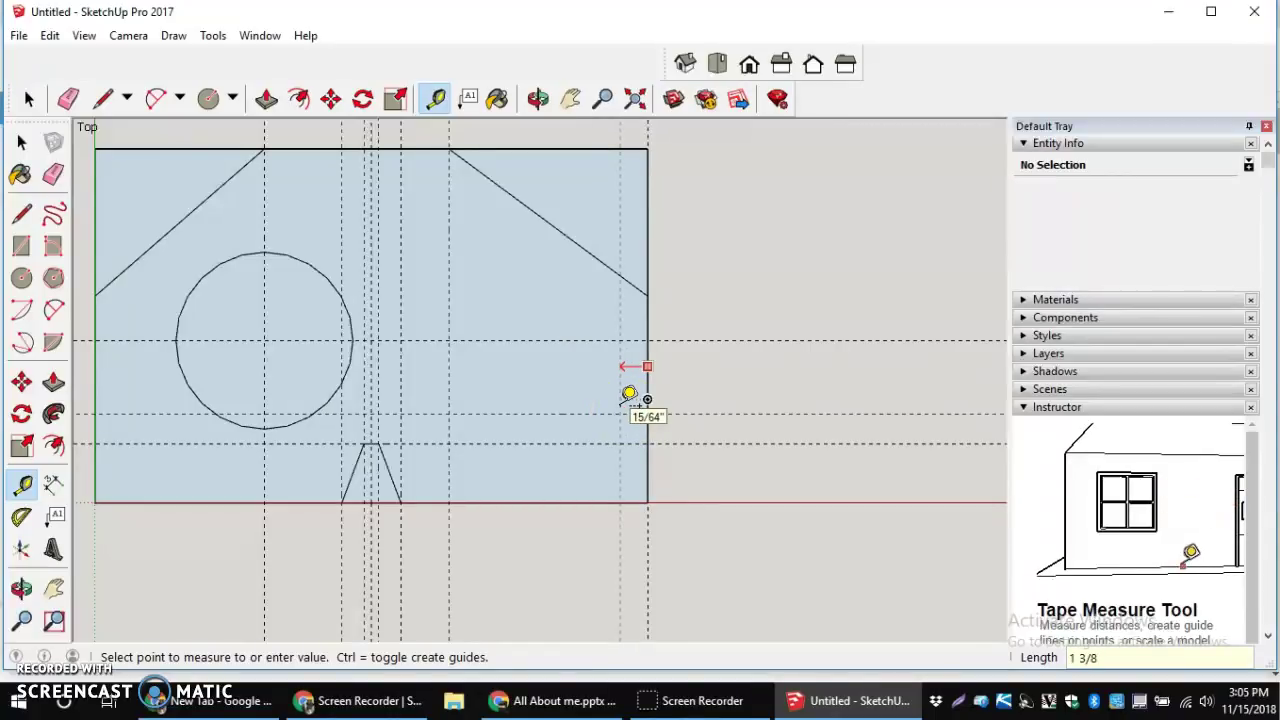
{"action": "key", "text": "Return"}
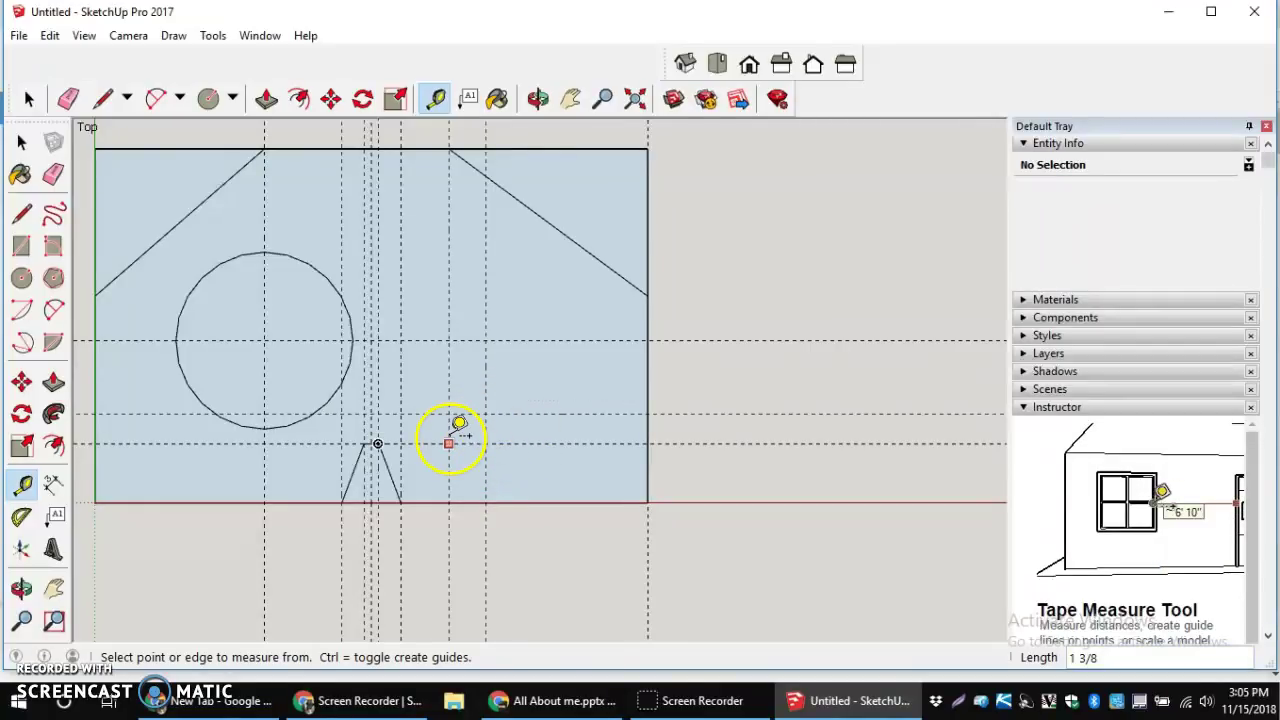
Draw a 7/16" radius circle centred on the new lower-right guide intersection
{"action": "left_click", "coordinate": [23, 281]}
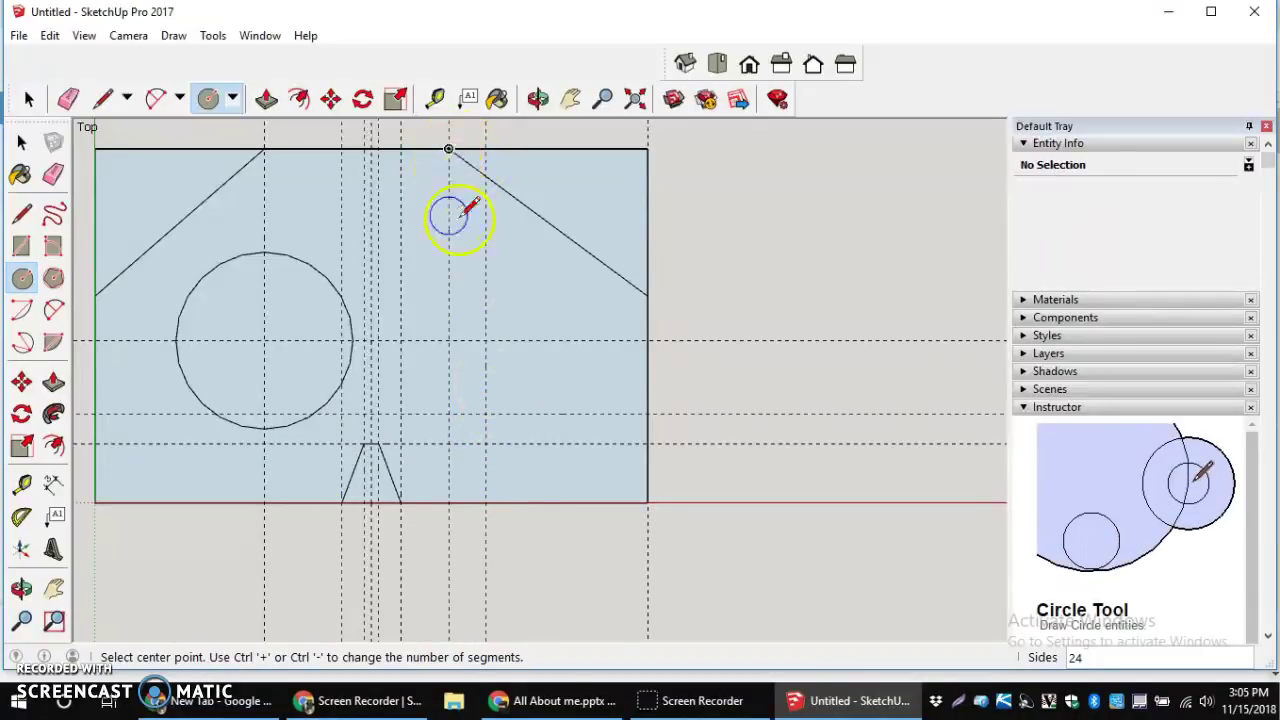
{"action": "left_click", "coordinate": [484, 412]}
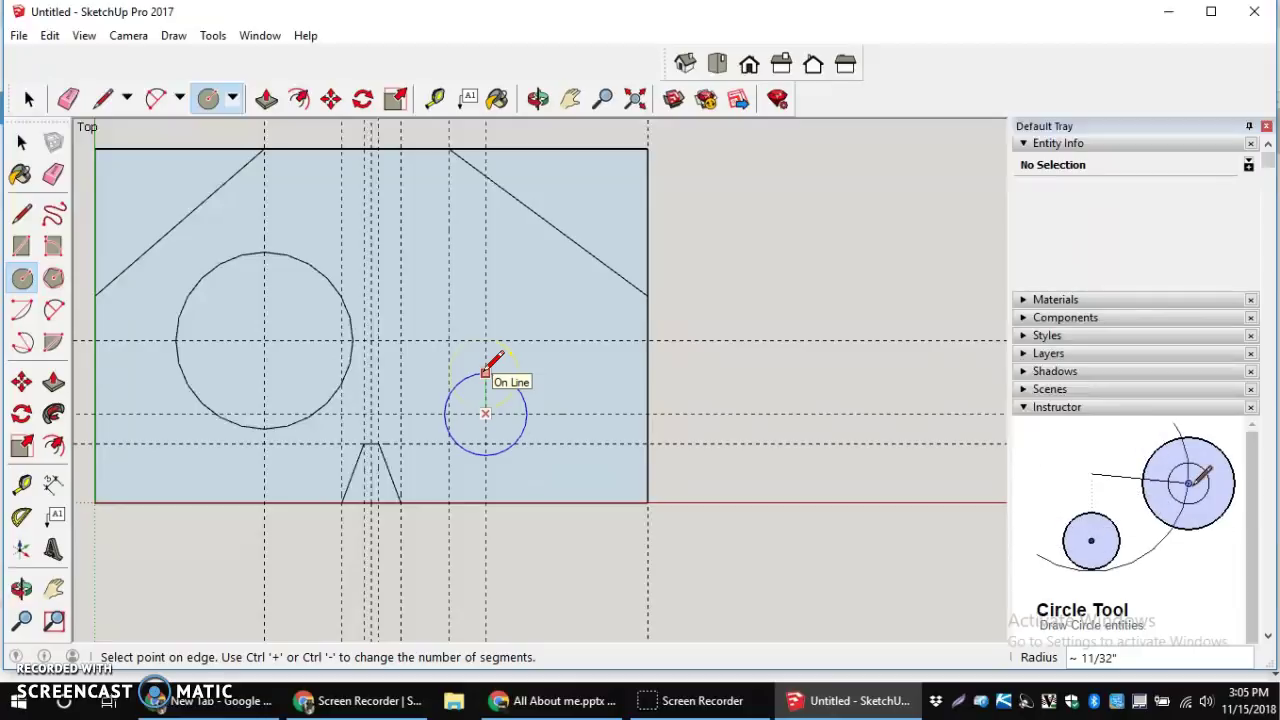
{"action": "type", "text": "7/"}
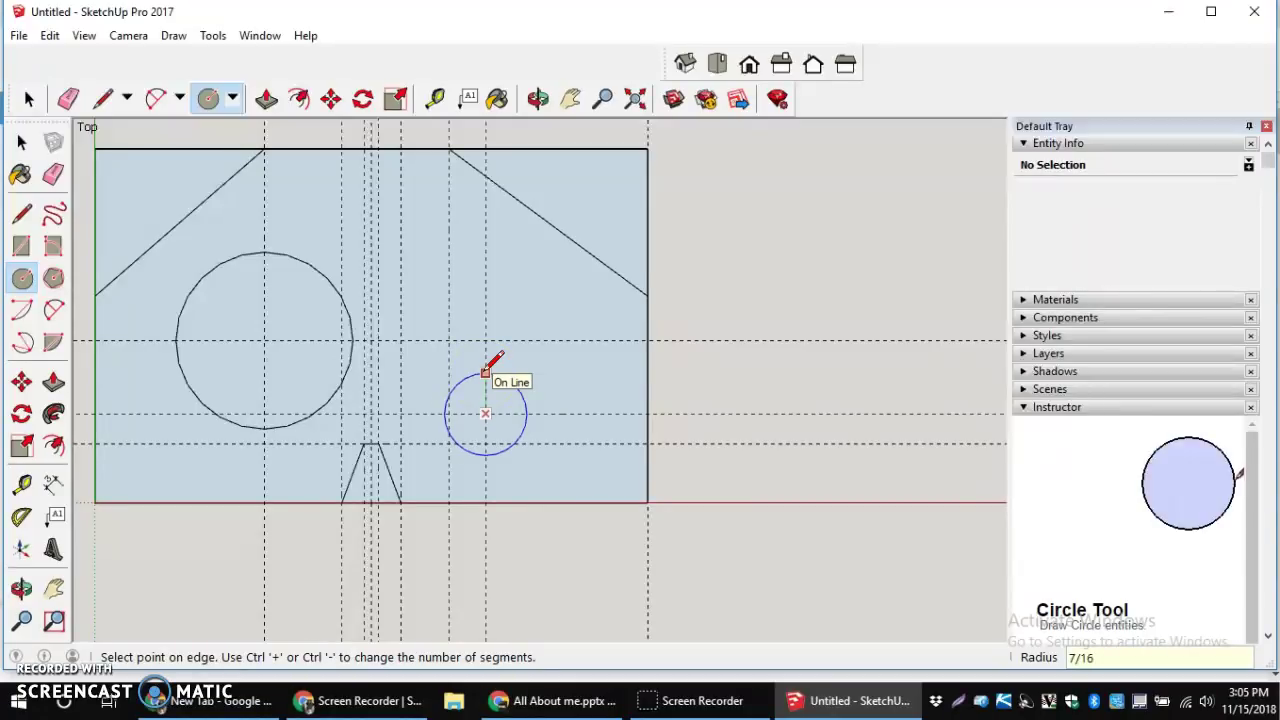
{"action": "type", "text": "16"}
{"action": "key", "text": "Return"}
{"action": "scroll", "coordinate": [490, 362], "scroll_direction": "down", "scroll_amount": 3}
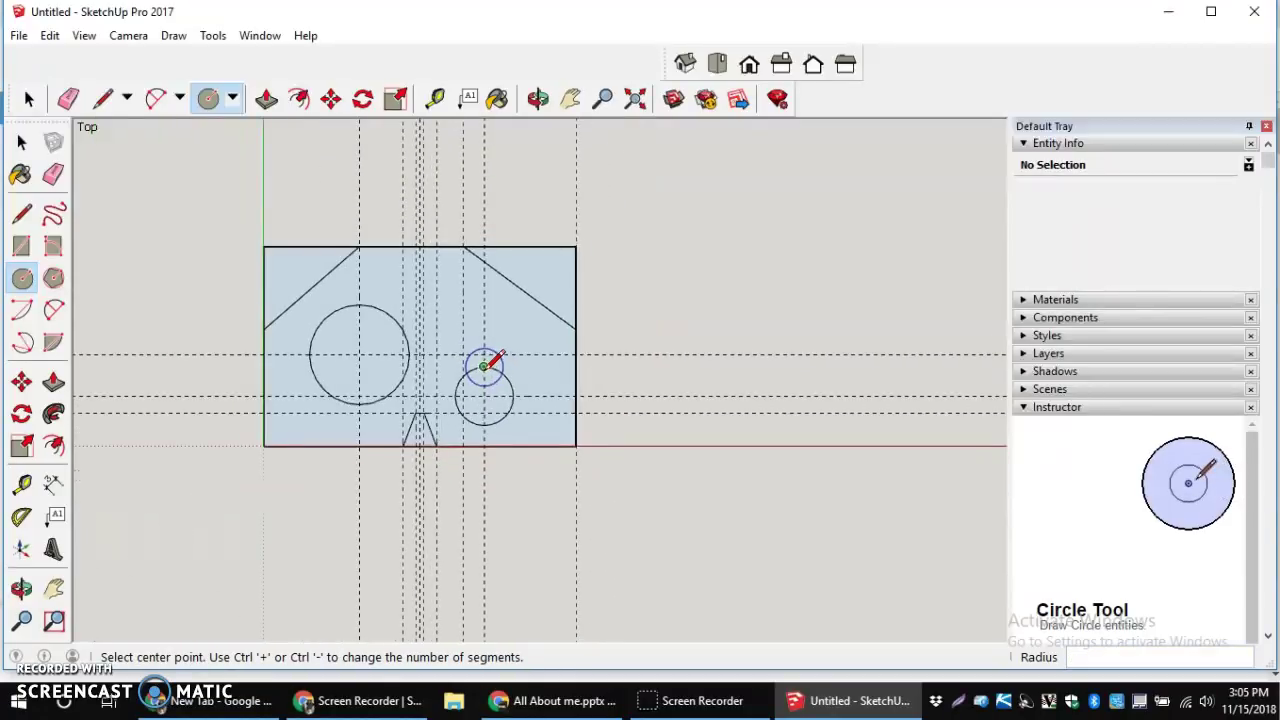
{"action": "scroll", "coordinate": [488, 363], "scroll_direction": "up", "scroll_amount": 2}
{"action": "scroll", "coordinate": [656, 388], "scroll_direction": "up", "scroll_amount": 1}
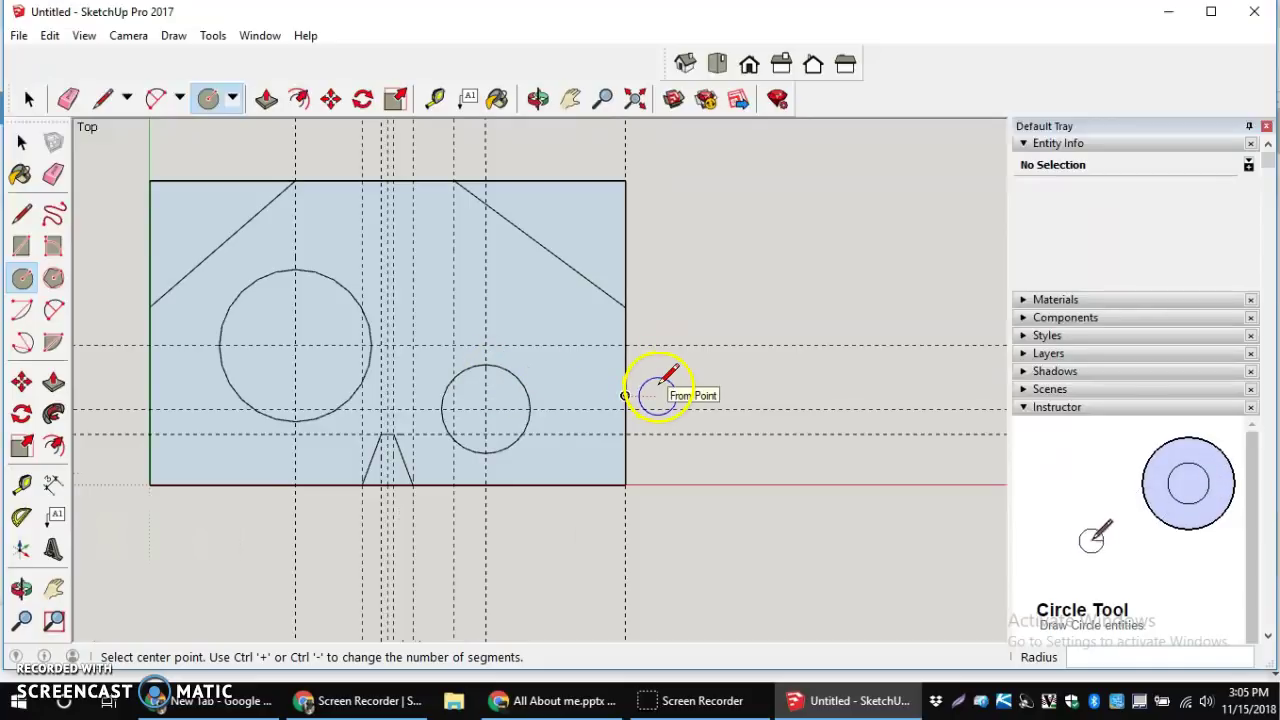
{"action": "scroll", "coordinate": [660, 361], "scroll_direction": "down", "scroll_amount": 1}
{"action": "scroll", "coordinate": [658, 362], "scroll_direction": "down", "scroll_amount": 1}
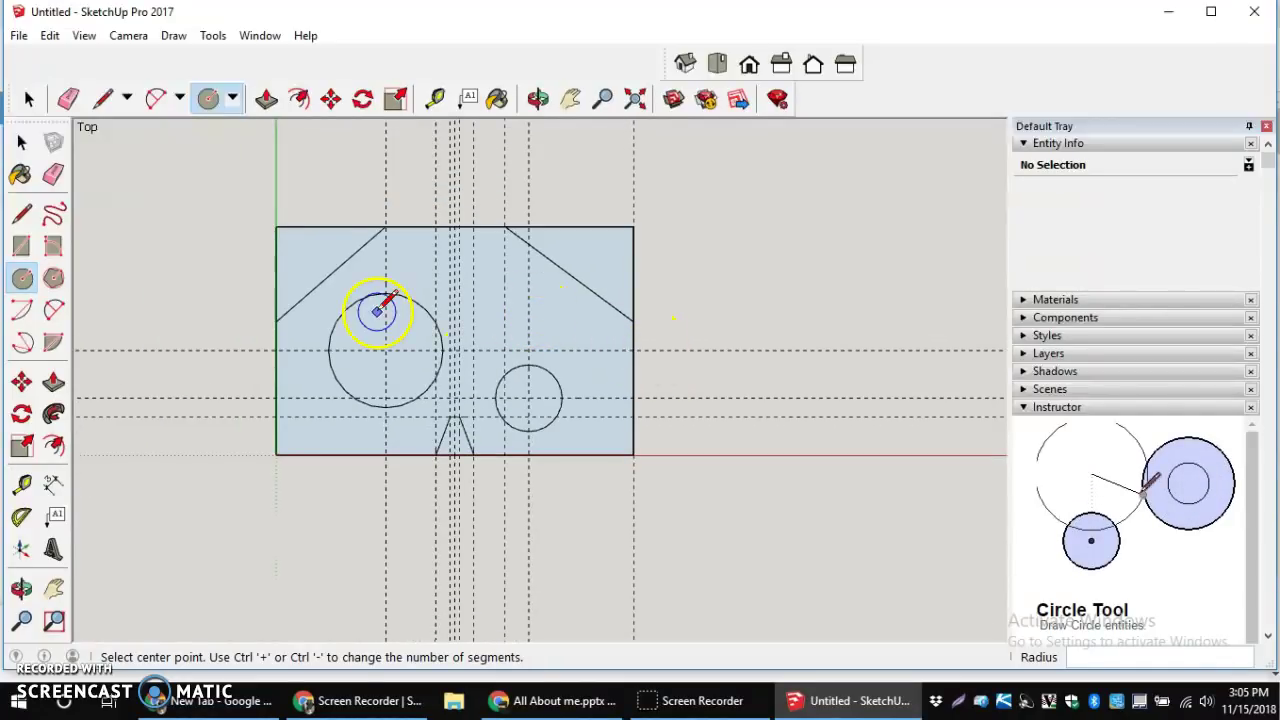
Box-select and delete the horizontal guides left of the plate, then the vertical guides above it
{"action": "left_click", "coordinate": [29, 98]}
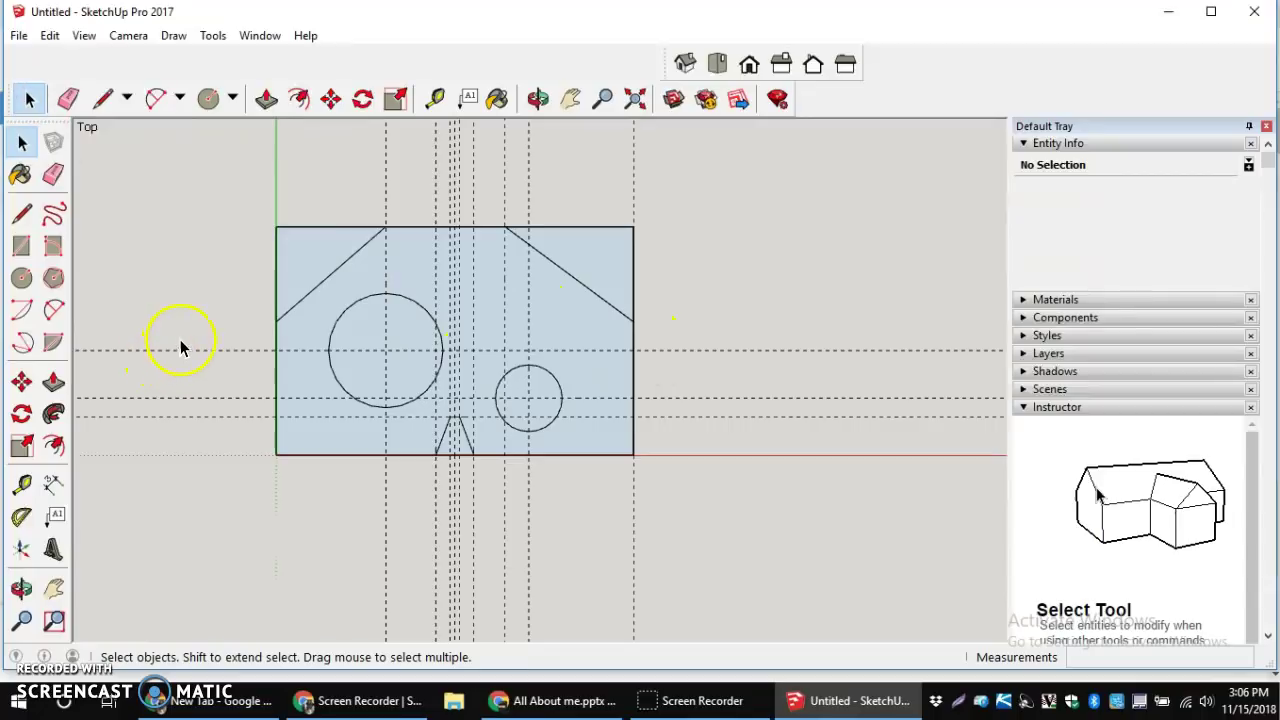
{"action": "left_click_drag", "start_coordinate": [213, 314], "coordinate": [128, 444]}
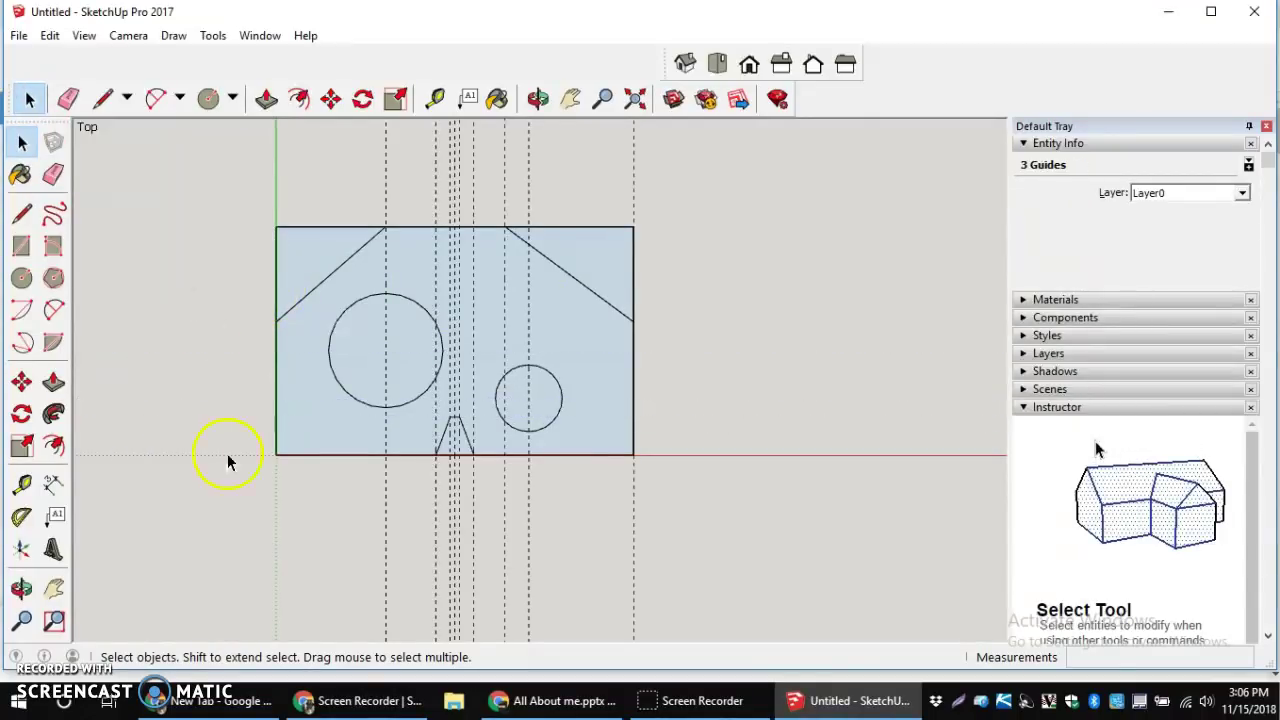
{"action": "key", "text": "Delete"}
{"action": "left_click_drag", "start_coordinate": [651, 137], "coordinate": [567, 145]}
{"action": "left_click_drag", "start_coordinate": [377, 165], "coordinate": [375, 163]}
{"action": "key", "text": "Delete"}
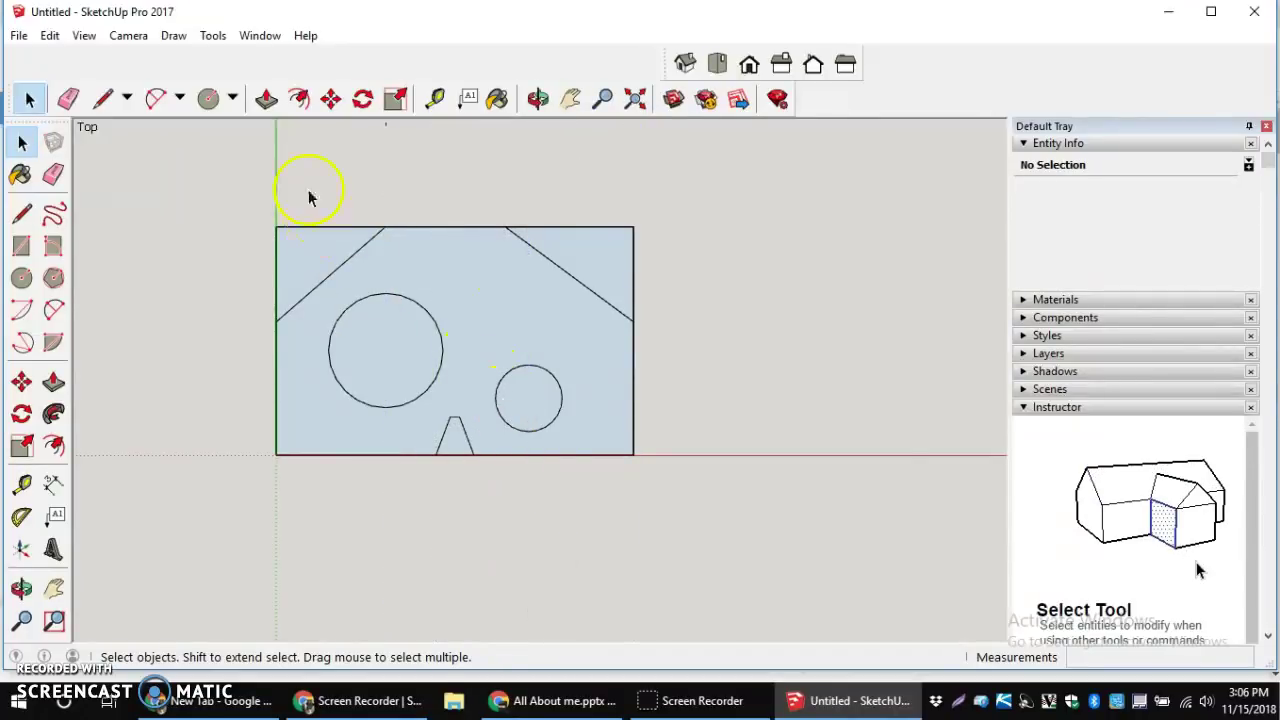
Erase the leftover top-left and top-right corner lines and the edge closing the notch's bottom
{"action": "left_click", "coordinate": [68, 98]}
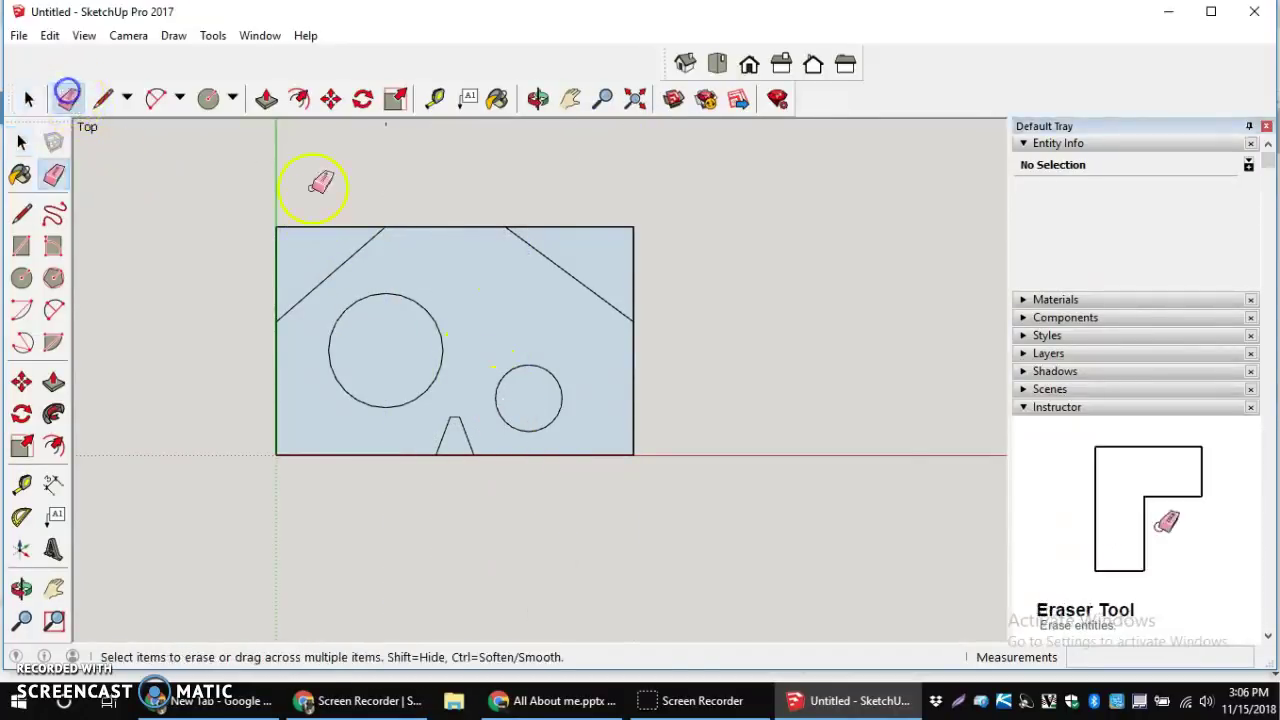
{"action": "left_click_drag", "start_coordinate": [324, 222], "coordinate": [251, 251]}
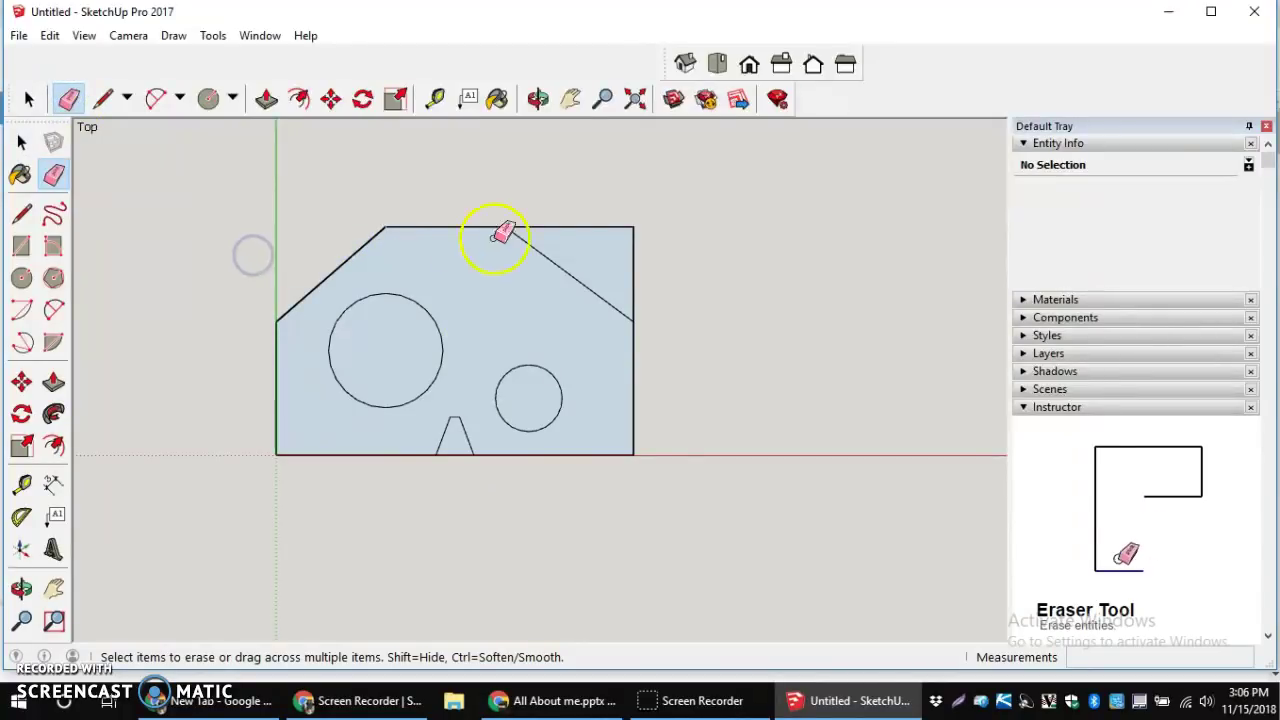
{"action": "mouse_move", "coordinate": [506, 231]}
{"action": "left_mouse_down"}
{"action": "mouse_move", "coordinate": [556, 208]}
{"action": "mouse_move", "coordinate": [581, 250]}
{"action": "mouse_move", "coordinate": [646, 286]}
{"action": "left_mouse_up"}
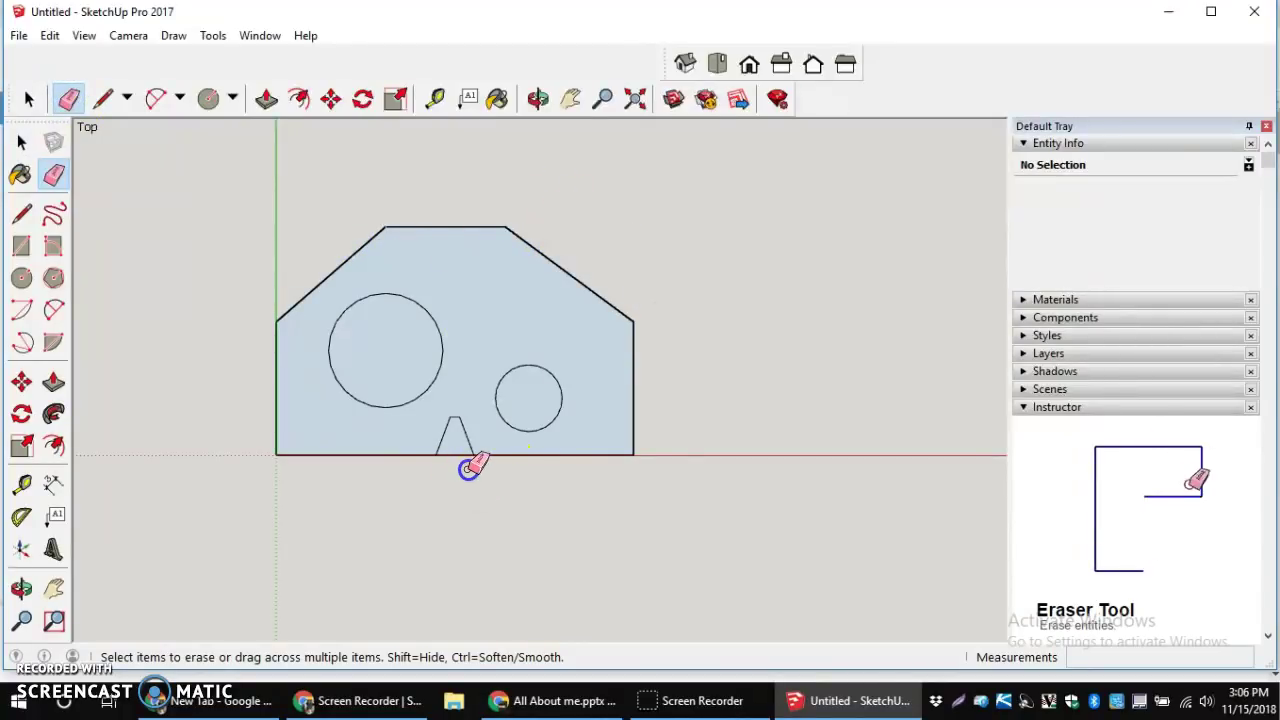
{"action": "mouse_move", "coordinate": [328, 258]}
{"action": "left_mouse_down"}
{"action": "mouse_move", "coordinate": [237, 229]}
{"action": "mouse_move", "coordinate": [300, 214]}
{"action": "mouse_move", "coordinate": [328, 232]}
{"action": "left_mouse_up"}
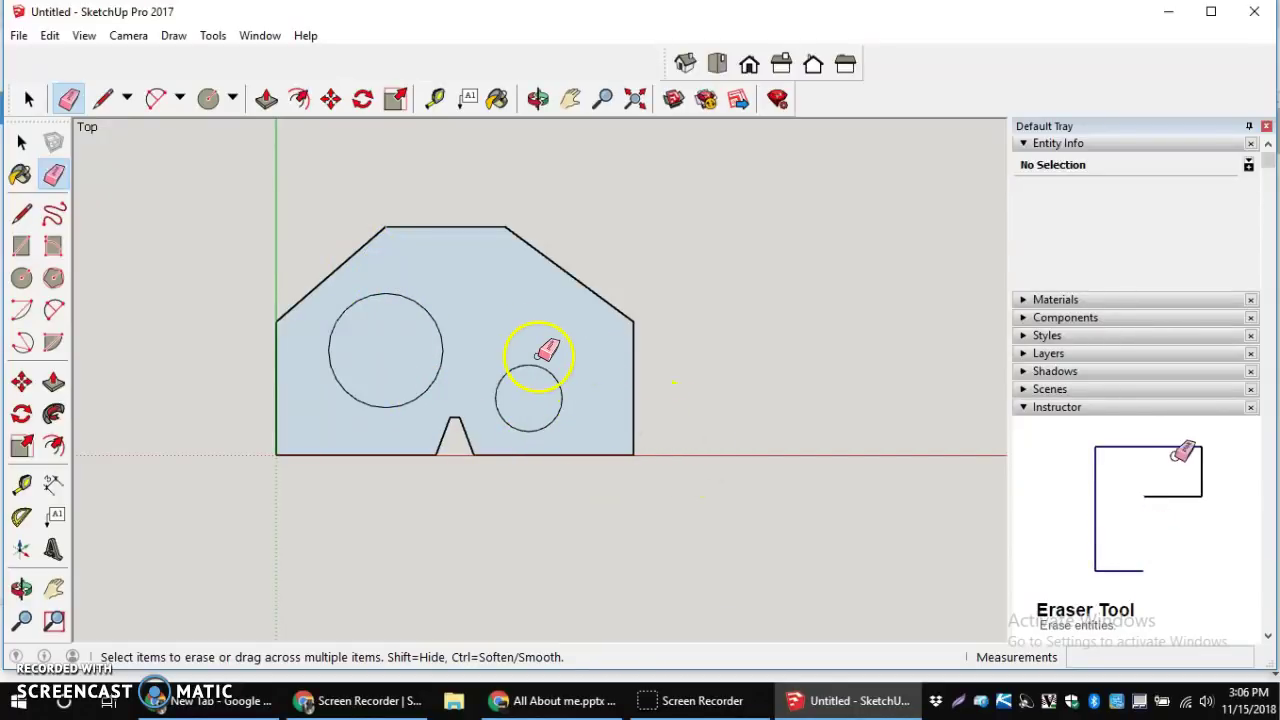
Save As to the Desktop, replacing the name 'Untitled' with DraftingS
{"action": "left_click", "coordinate": [18, 35]}
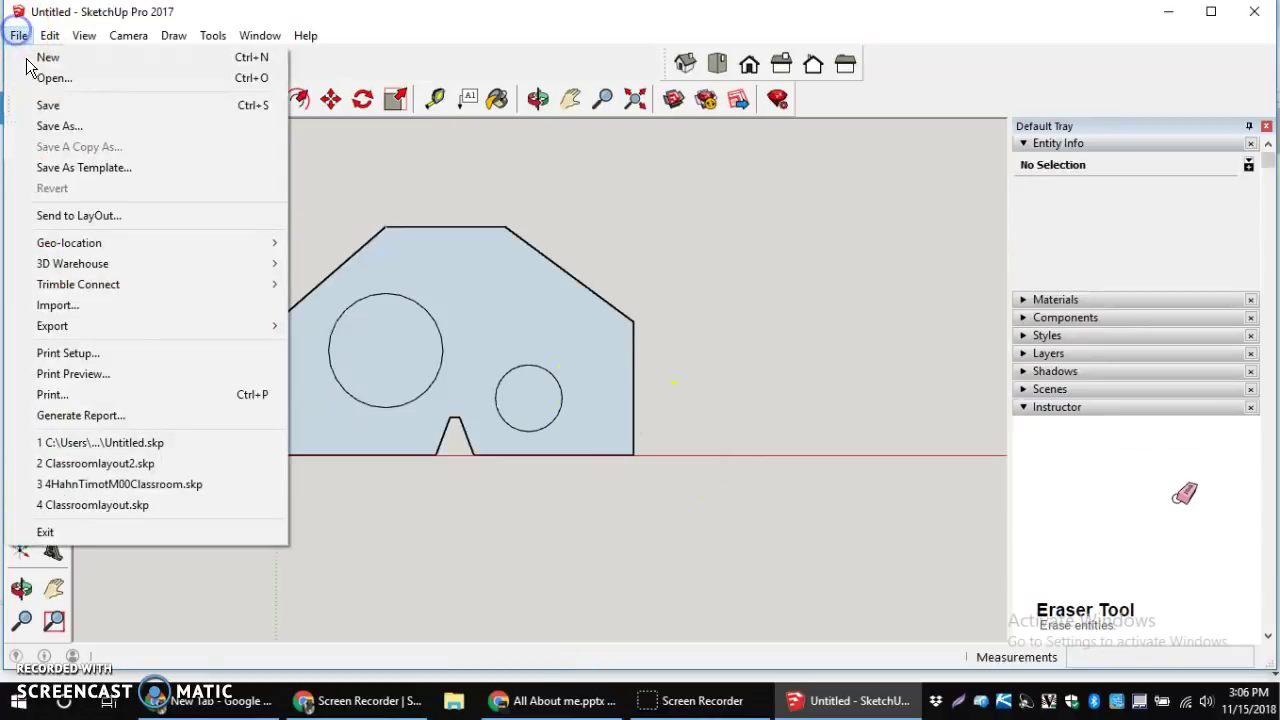
{"action": "left_click", "coordinate": [73, 128]}
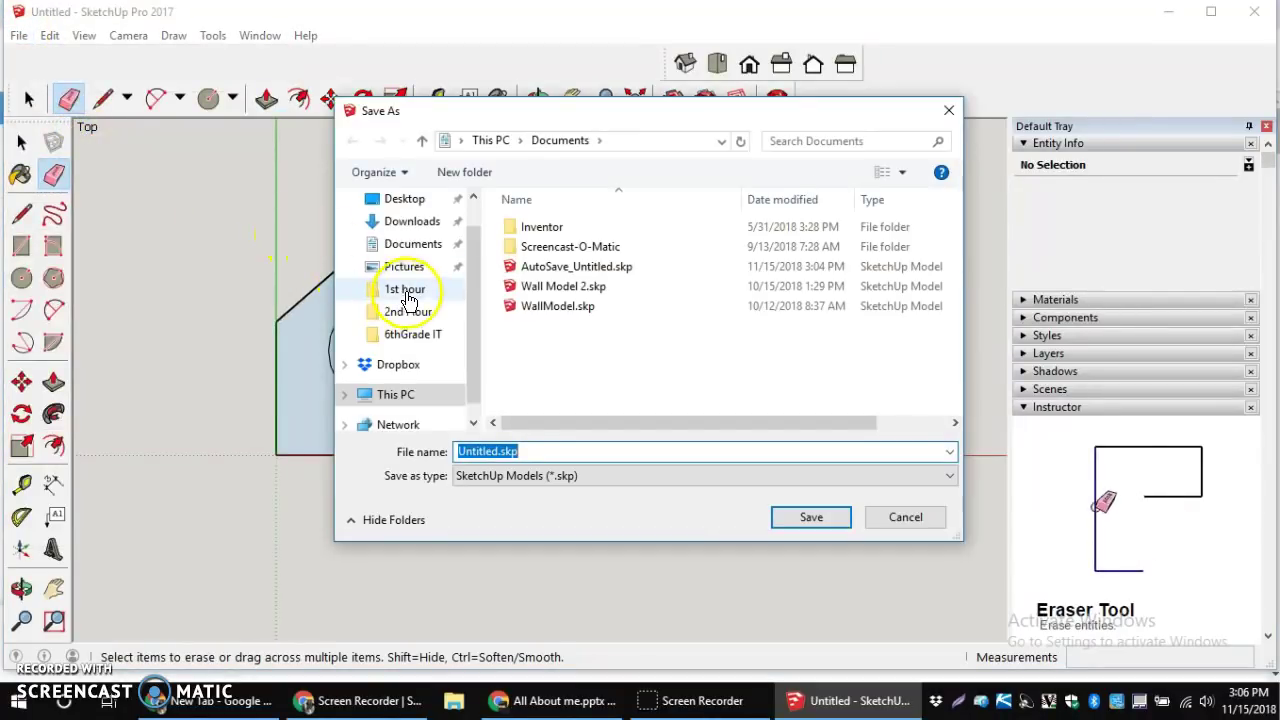
{"action": "left_click", "coordinate": [404, 199]}
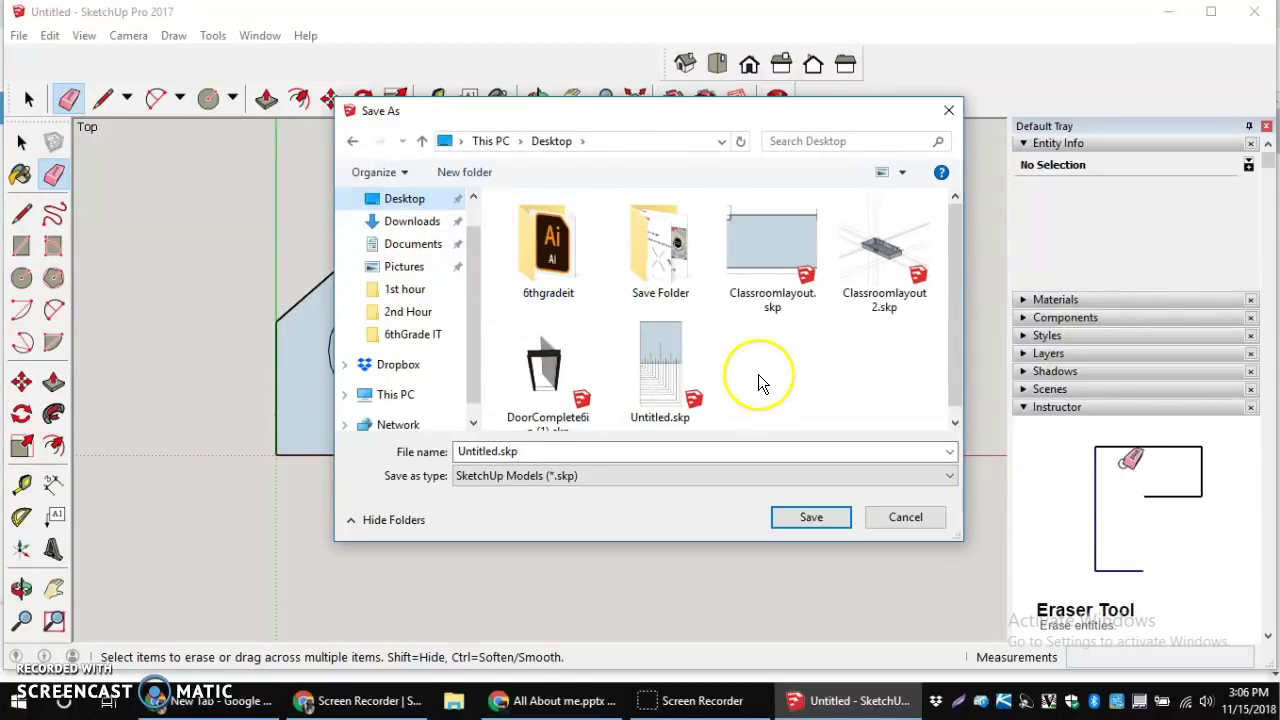
{"action": "left_click", "coordinate": [503, 451]}
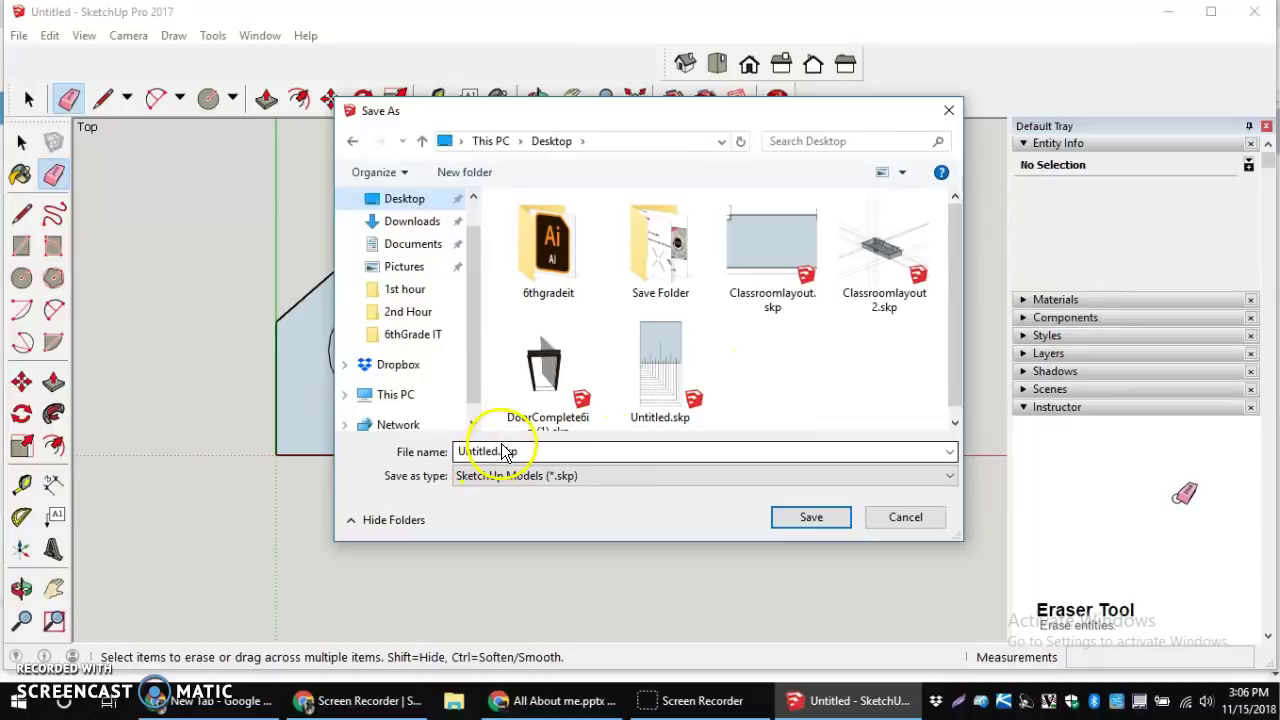
{"action": "double_click", "coordinate": [497, 451]}
{"action": "double_click", "coordinate": [497, 451]}
{"action": "left_click", "coordinate": [495, 451]}
{"action": "left_click_drag", "start_coordinate": [497, 451], "coordinate": [445, 452]}
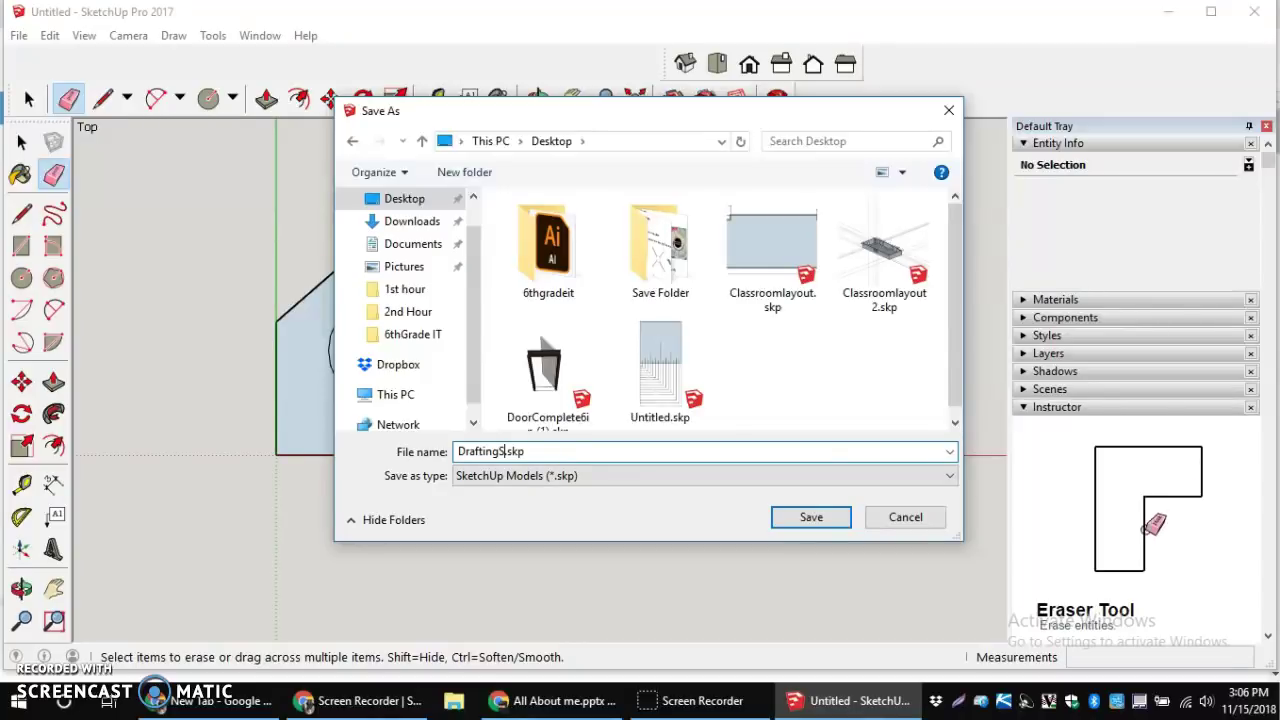
{"action": "left_click", "coordinate": [806, 522]}
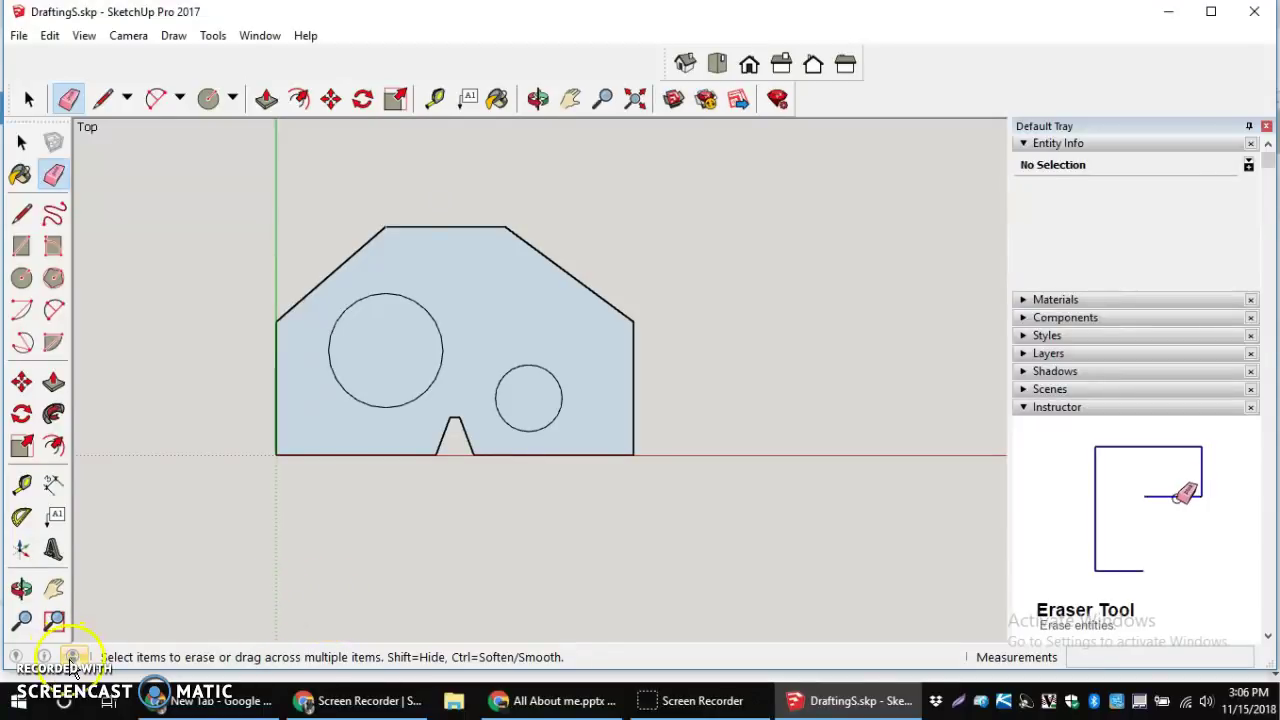